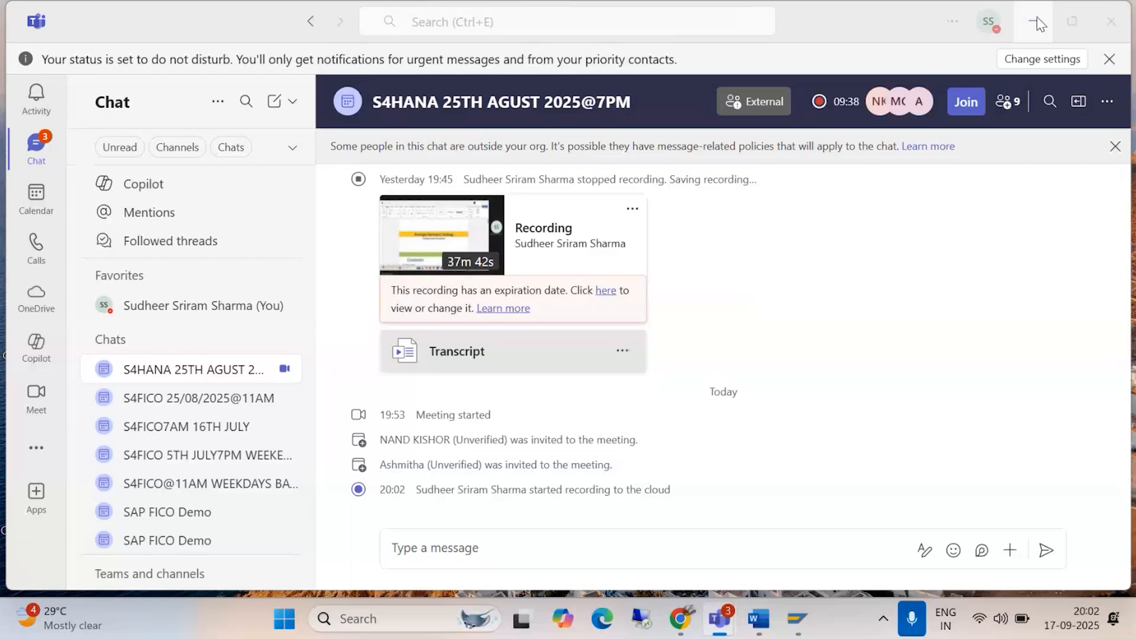
- Minimize the Teams windows and bring up the BP CONFIGURATION STEPS S4 document in Word
left_click(1036, 19)
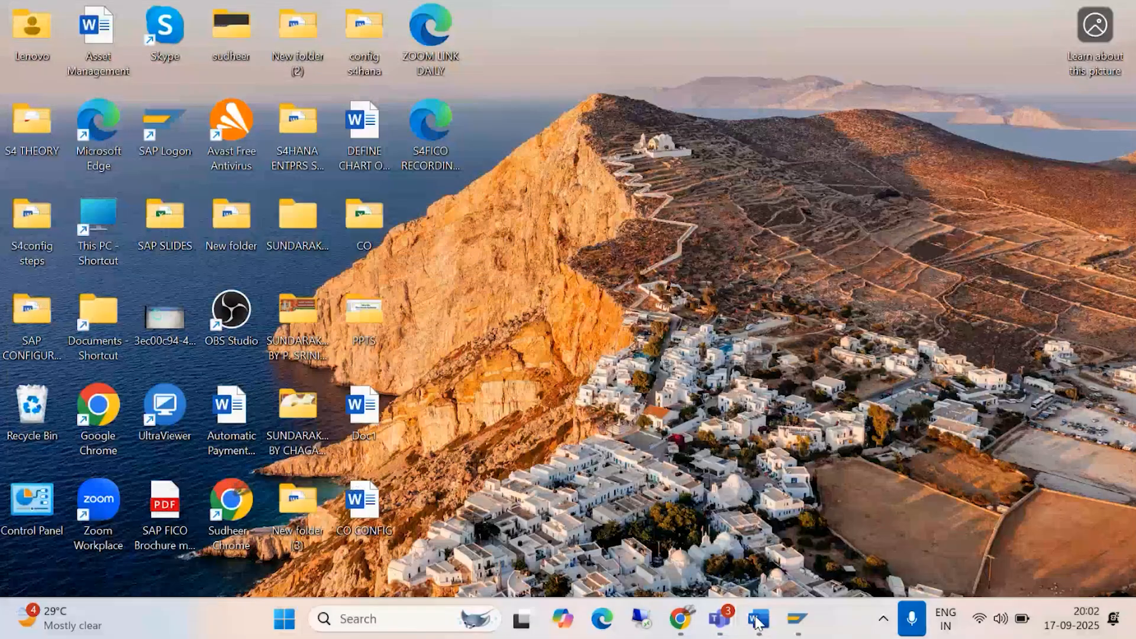
left_click(756, 621)
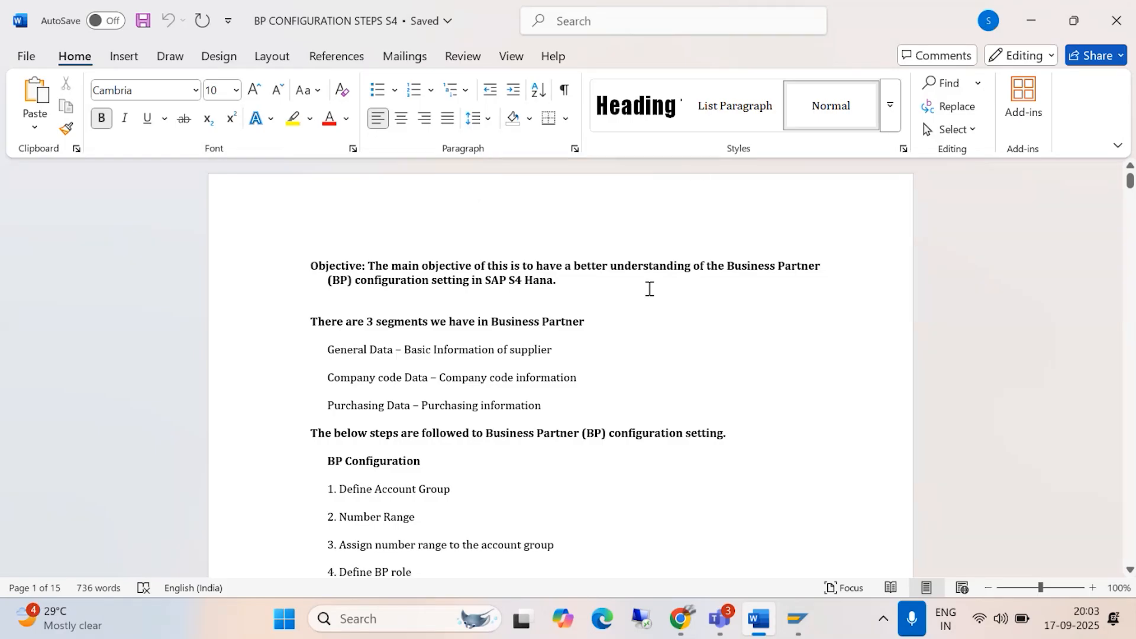
mouse_move(719, 618)
left_click(665, 524)
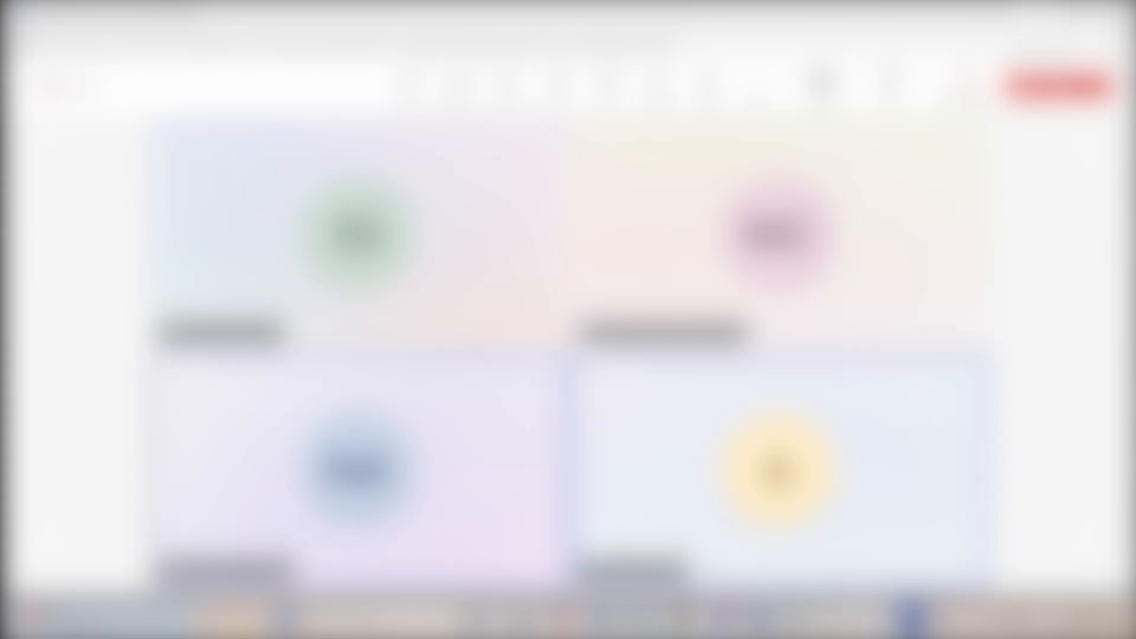
left_click(1031, 21)
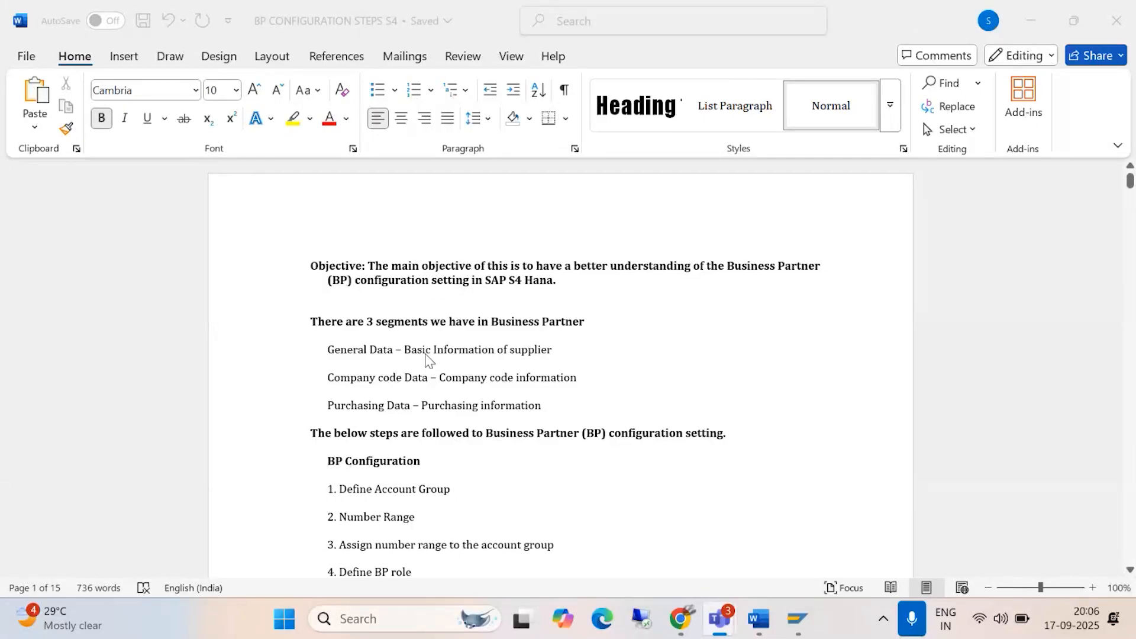
- Review the list of BP configuration steps and the IMG path for Define Account Group in the document
scroll(424, 361, "down", 1)
scroll(424, 353, "down", 3)
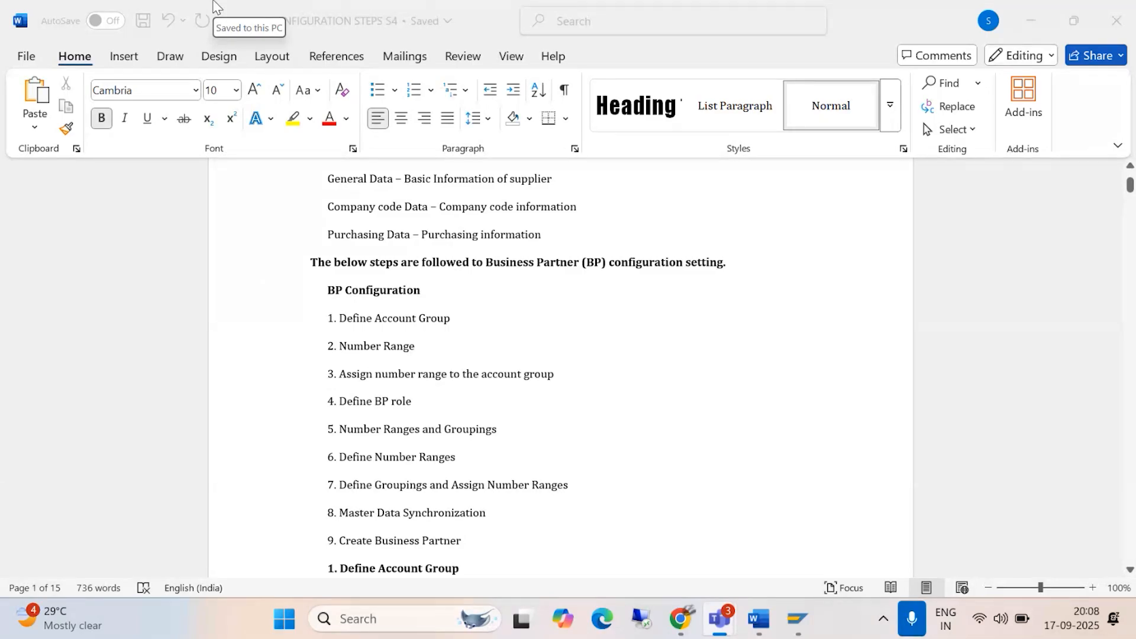
mouse_move(725, 620)
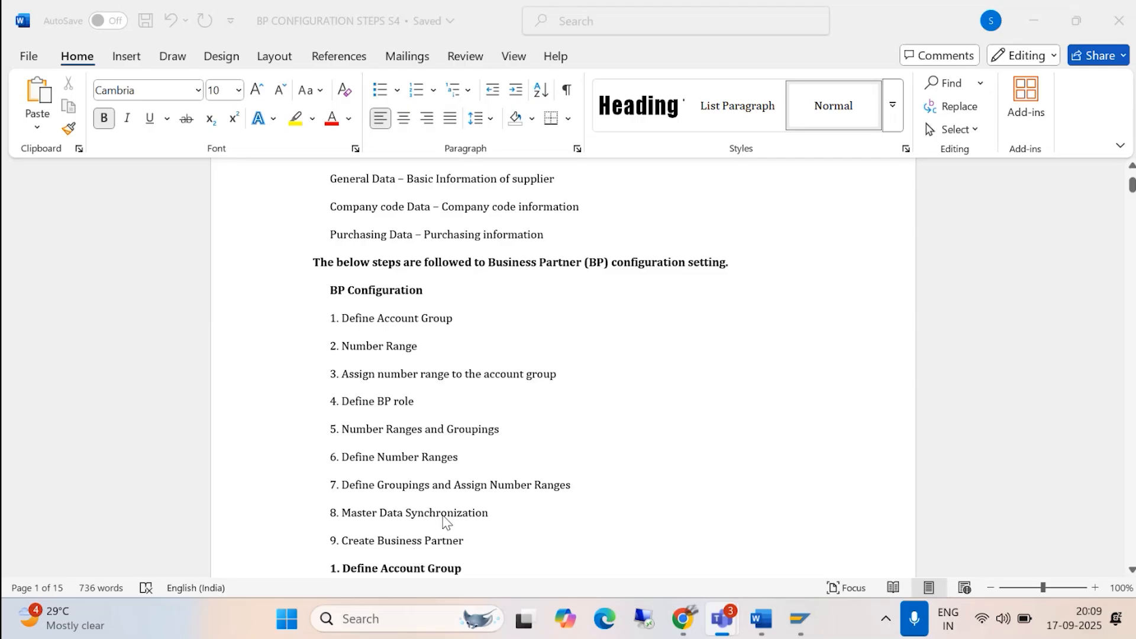
scroll(445, 520, "down", 4)
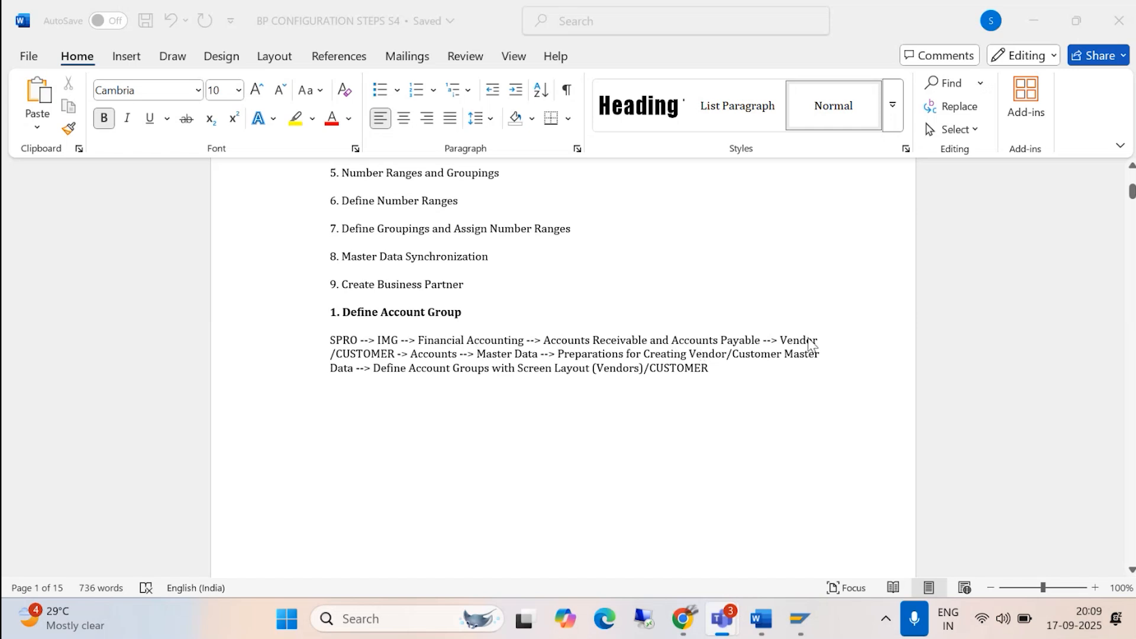
scroll(421, 373, "down", 8)
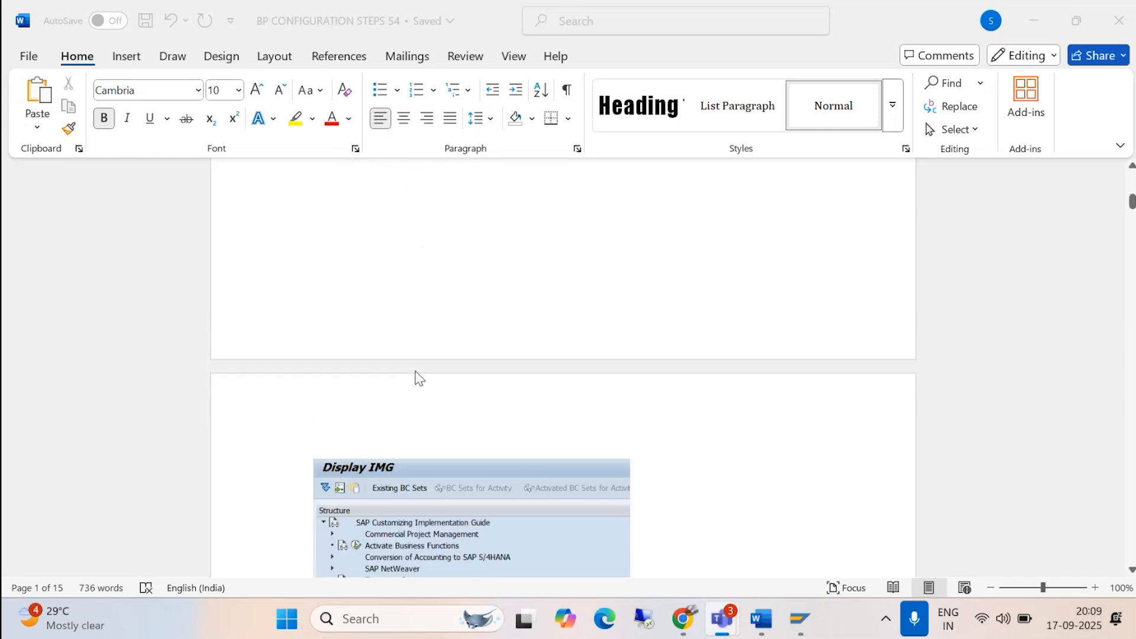
scroll(418, 367, "down", 1)
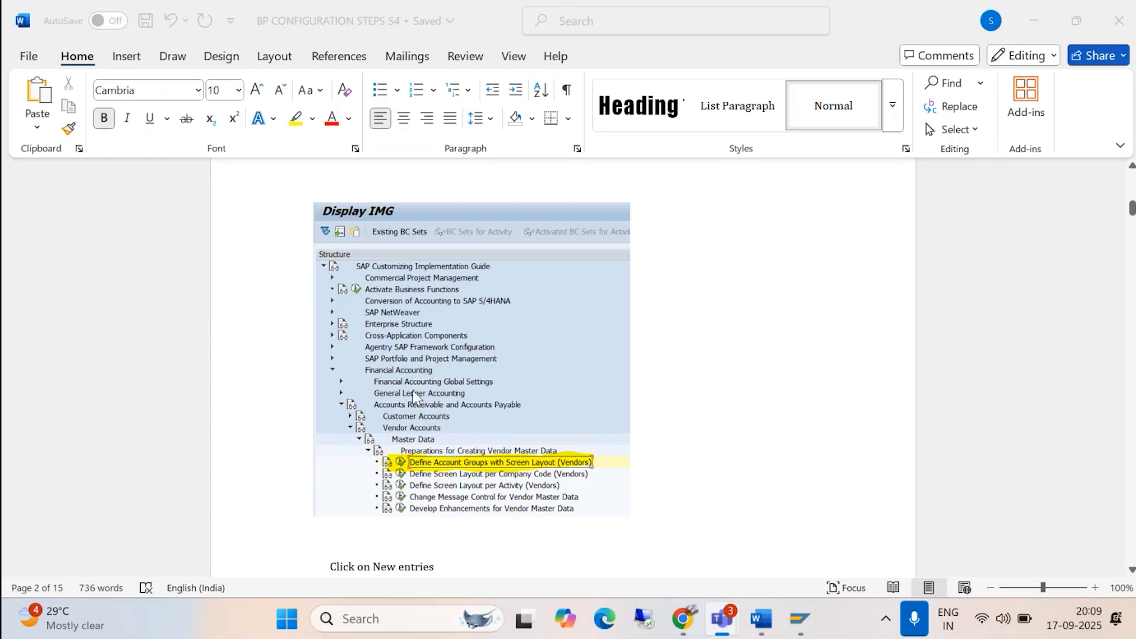
- Switch to SAP Logon, open the S4/23 system and log on to client 400 with the user name and account password
left_click(800, 627)
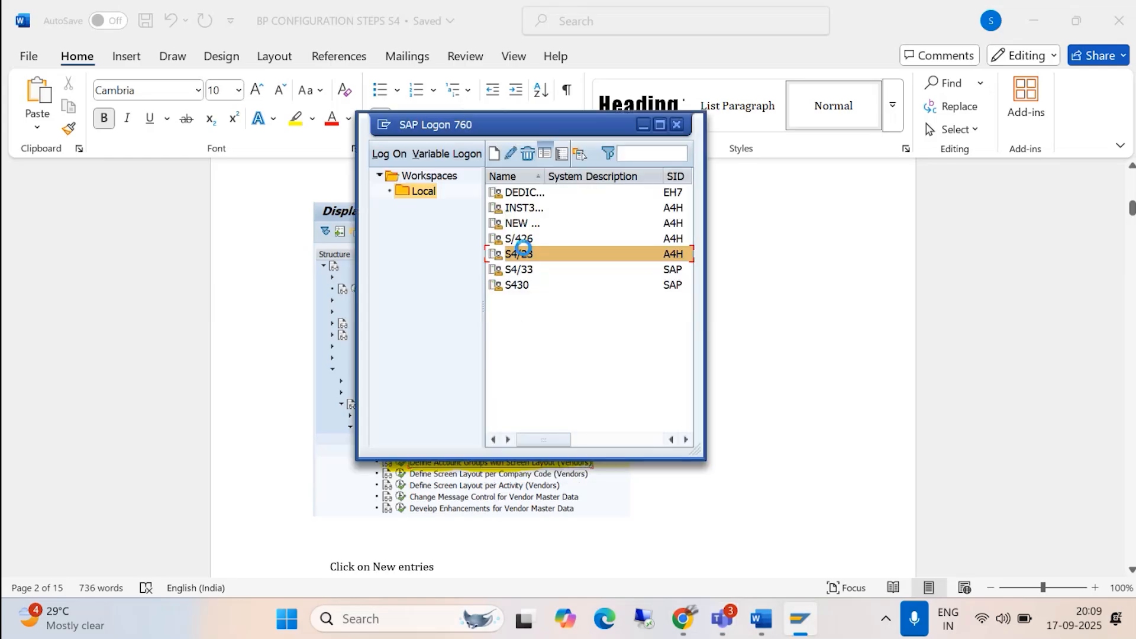
double_click(526, 255)
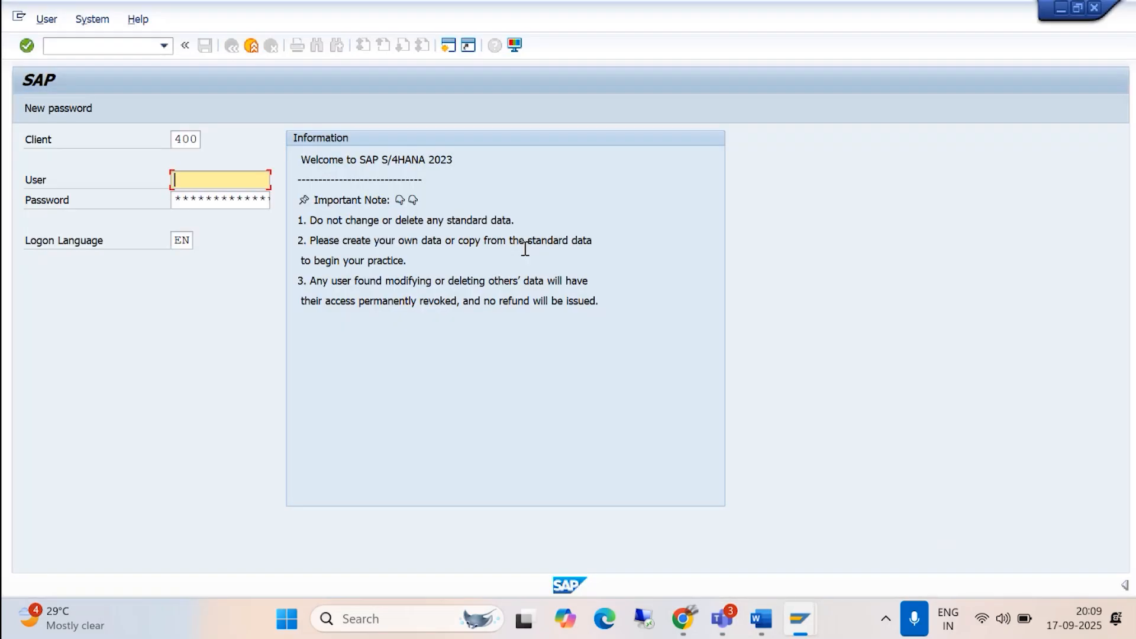
key("BackSpace")
left_click(208, 197)
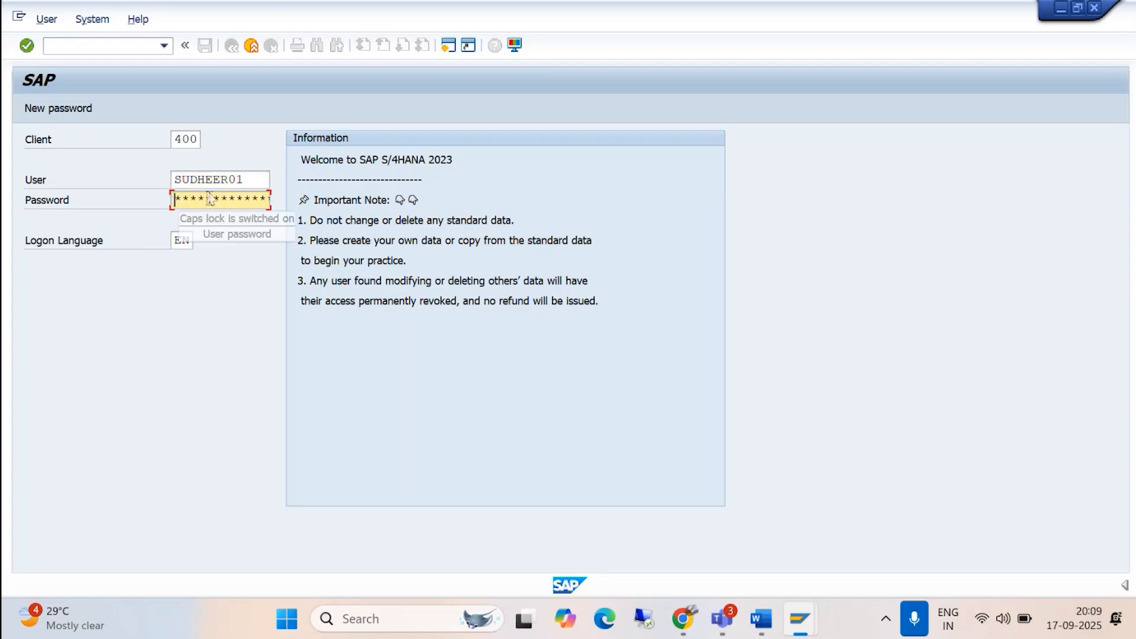
key("Right")
key("Right")
key("Right")
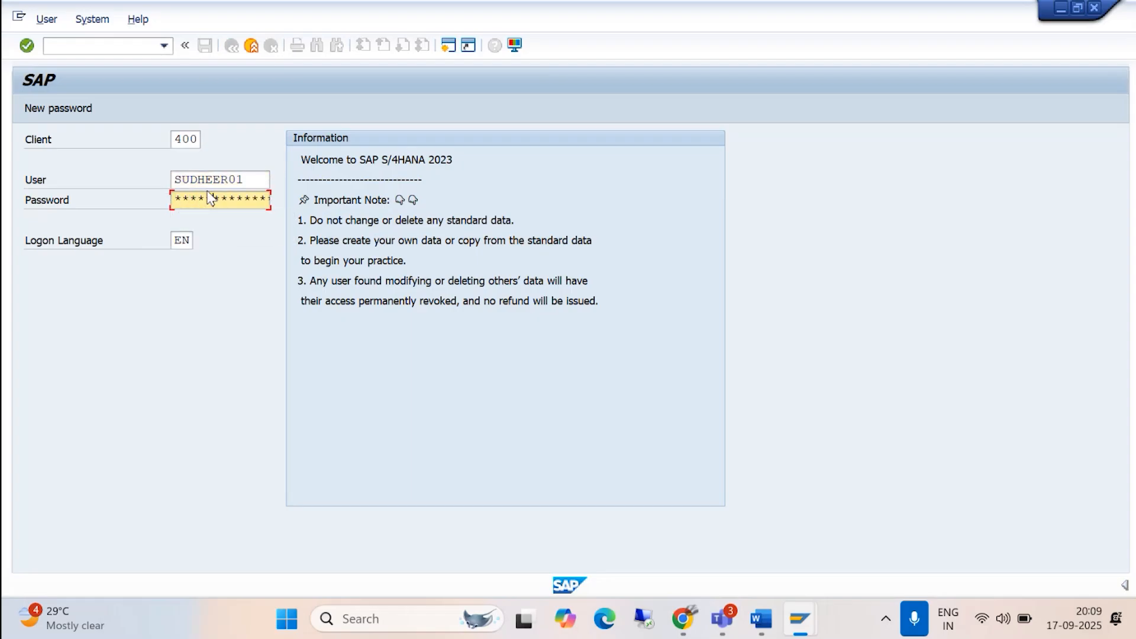
key("Return")
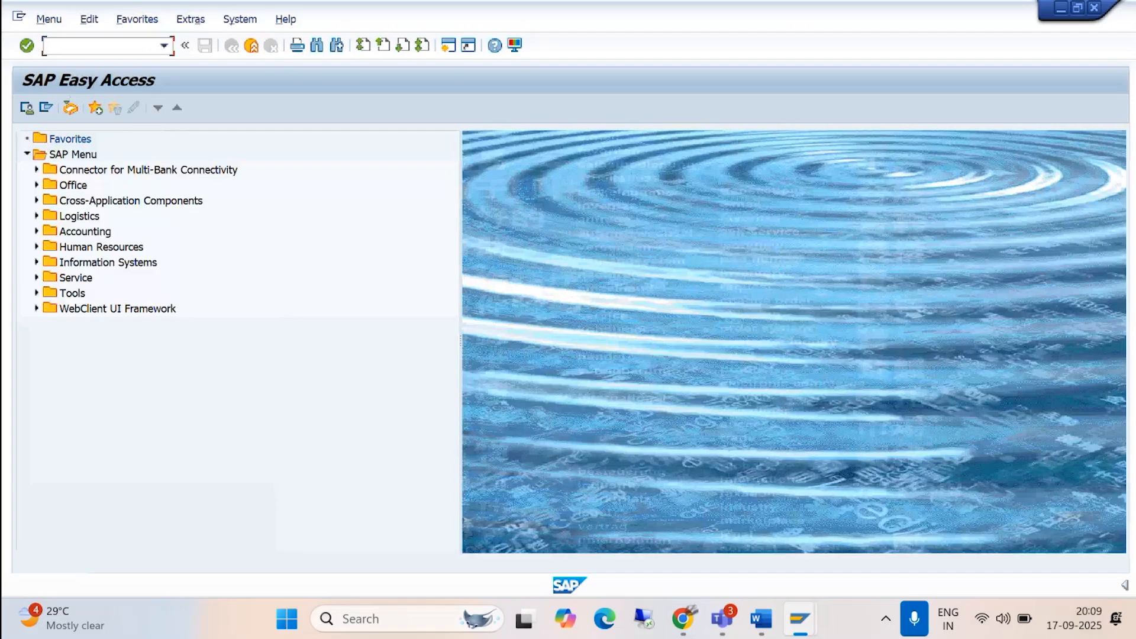
- Run transaction /NSPRO and display the SAP Reference IMG
type("/NSPRO")
key("Return")
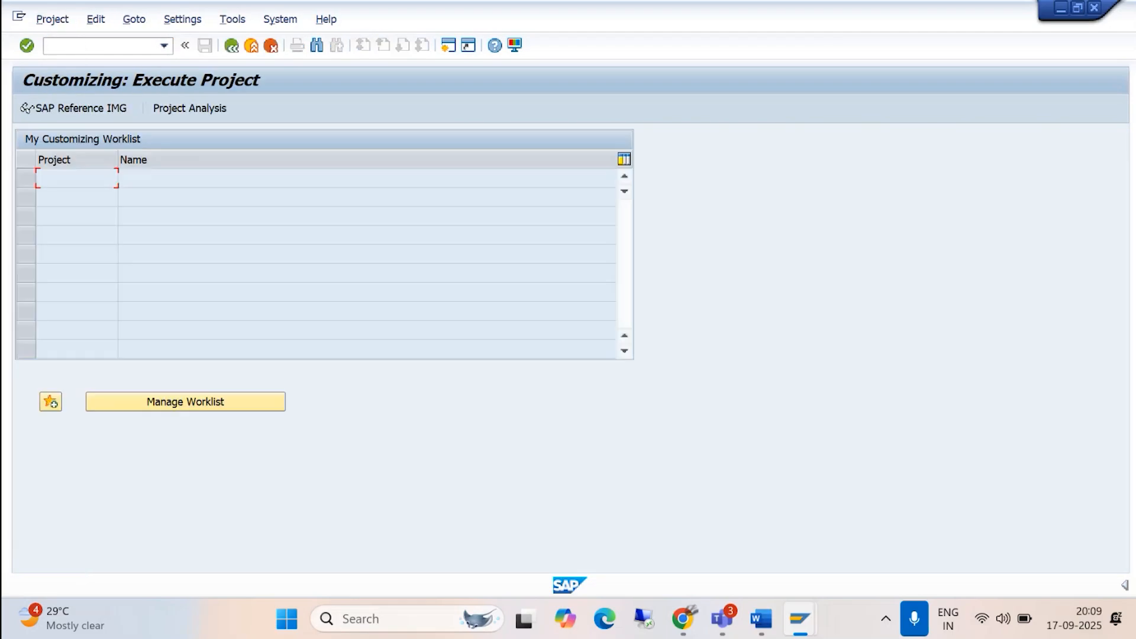
left_click(66, 113)
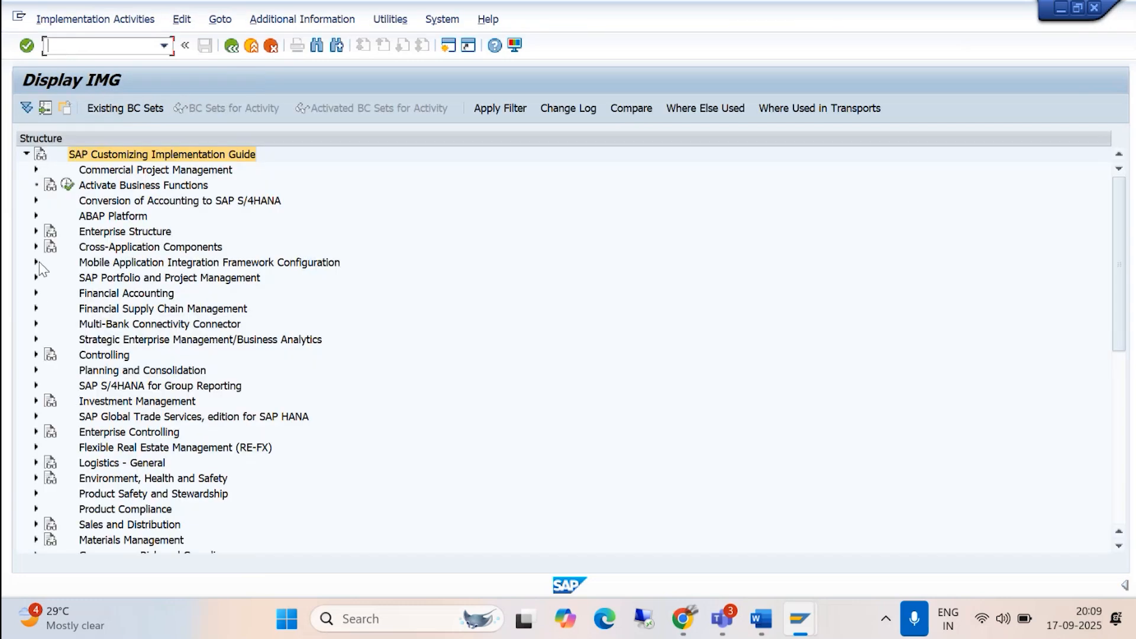
- Expand Financial Accounting and Accounts Receivable and Accounts Payable in the IMG, checking the path against the Word document
left_click(35, 293)
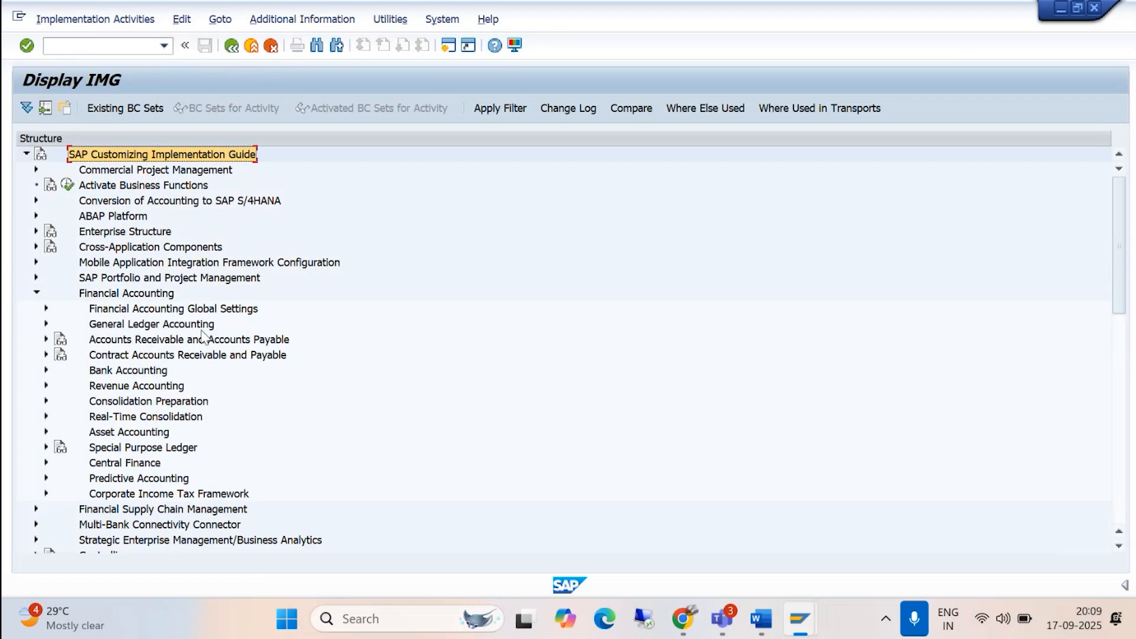
key("alt+Tab")
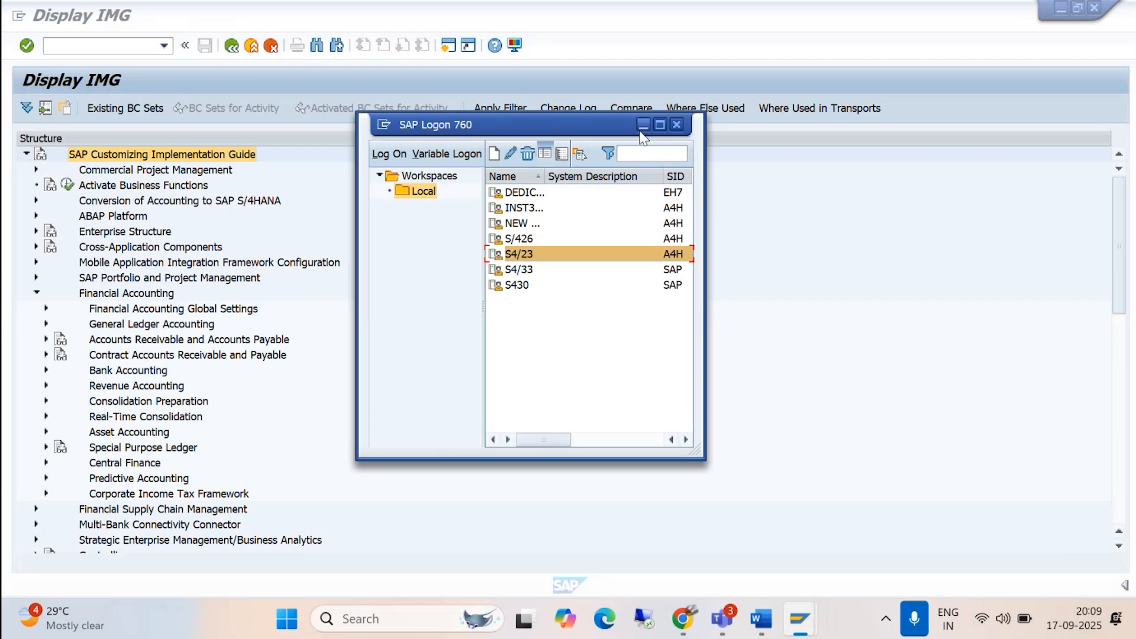
key("alt+Tab")
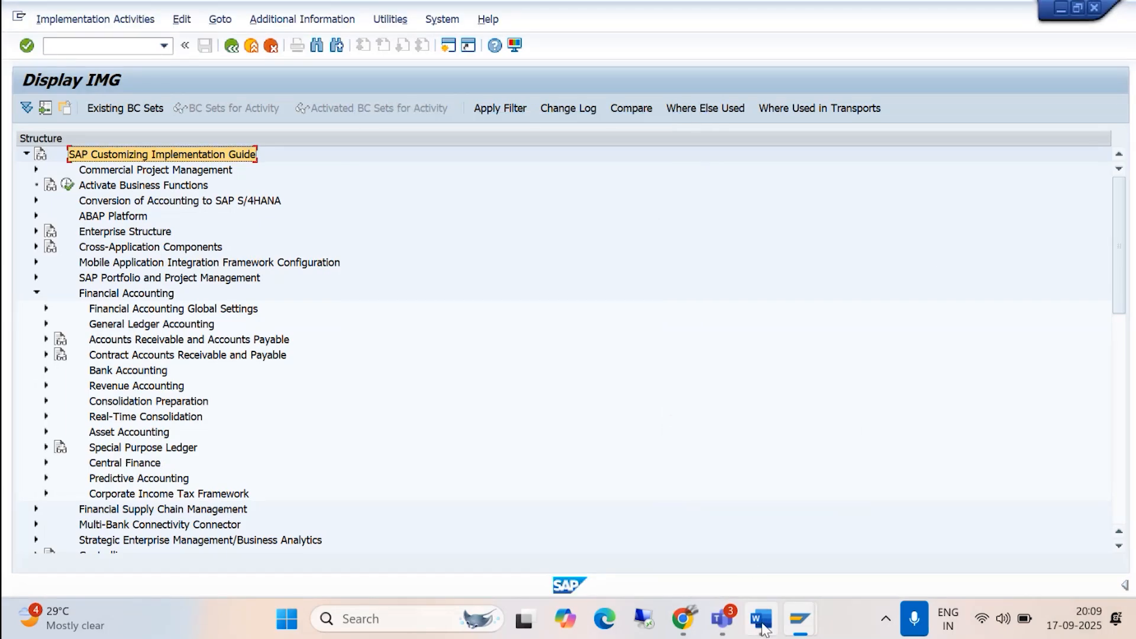
mouse_move(762, 622)
left_click(762, 530)
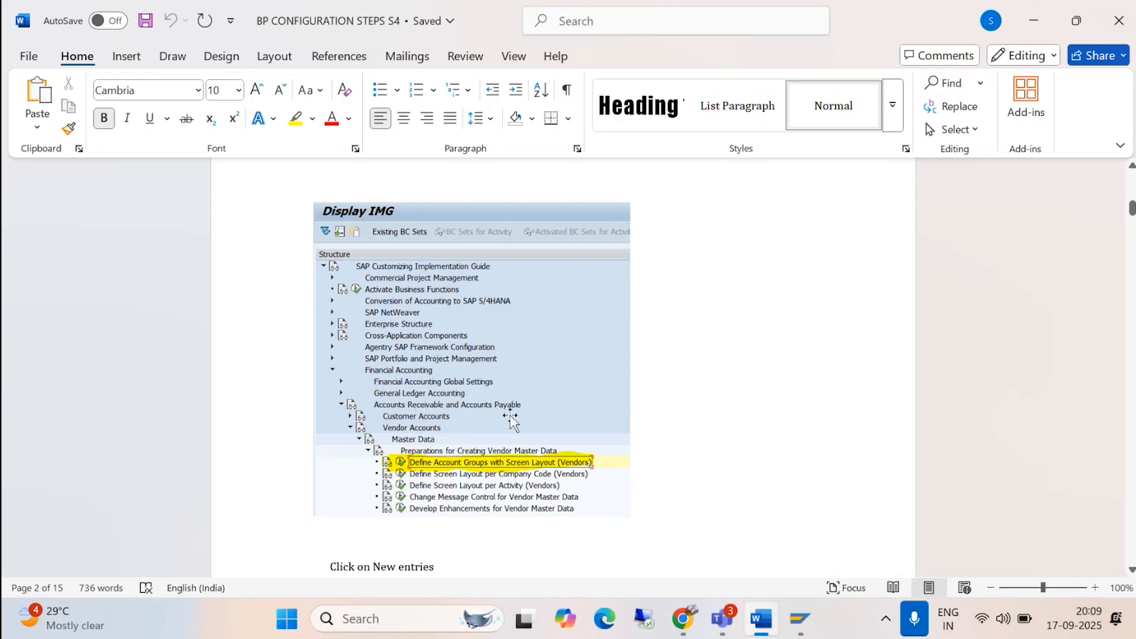
key("alt+Tab")
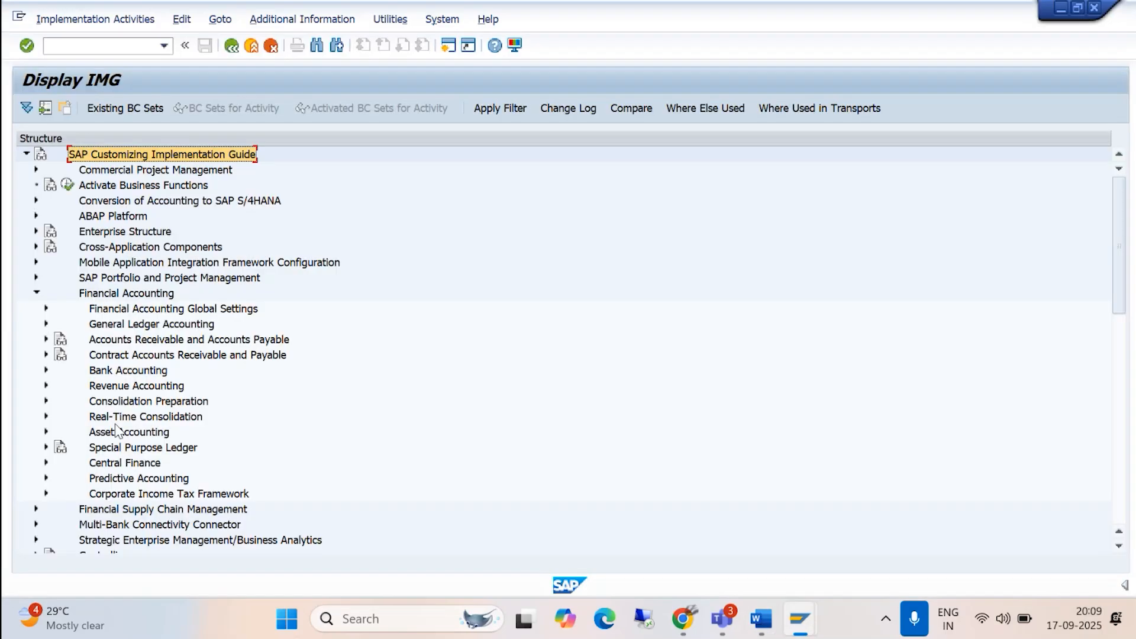
left_click(46, 339)
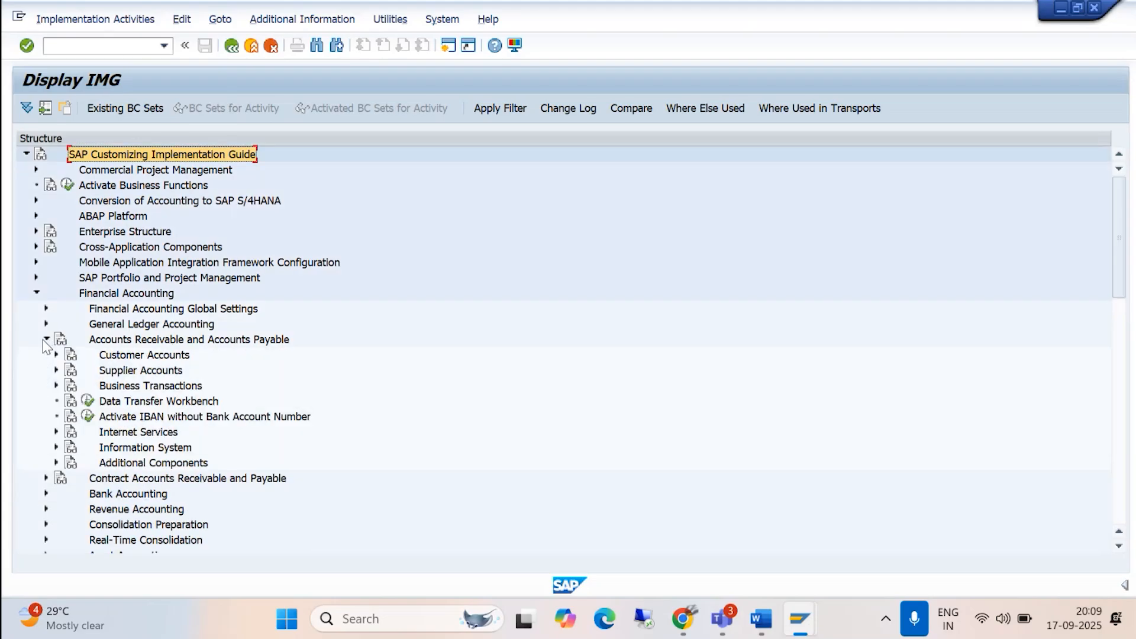
- Following the documented path, expand Supplier Accounts, Master Data and Preparations for Creating Supplier Master Data
key("alt+Tab")
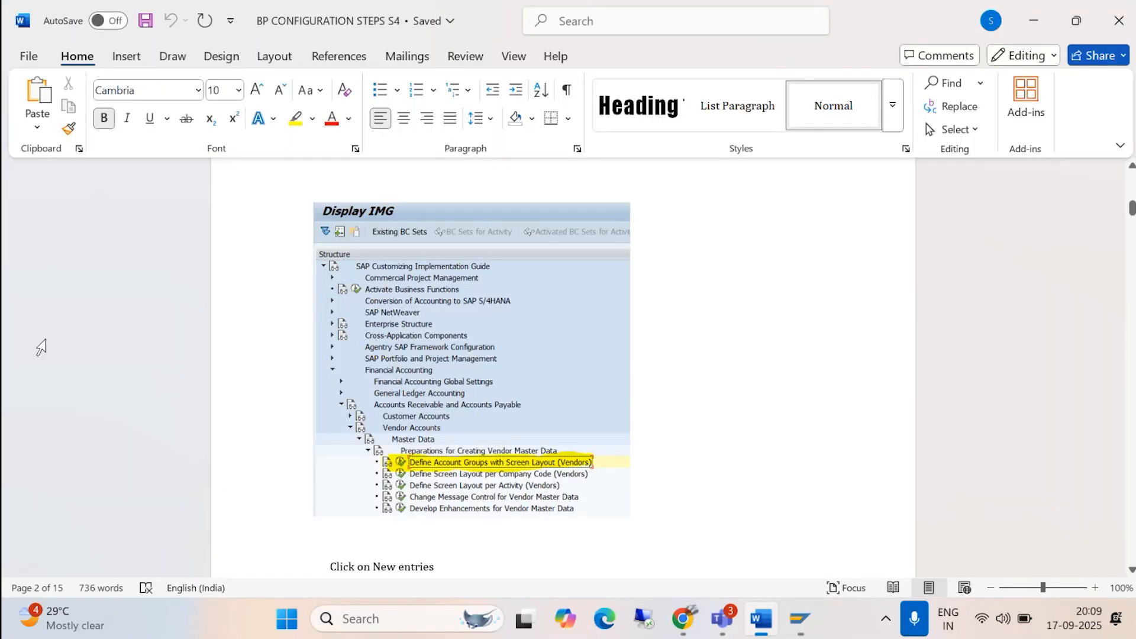
key("alt+Tab")
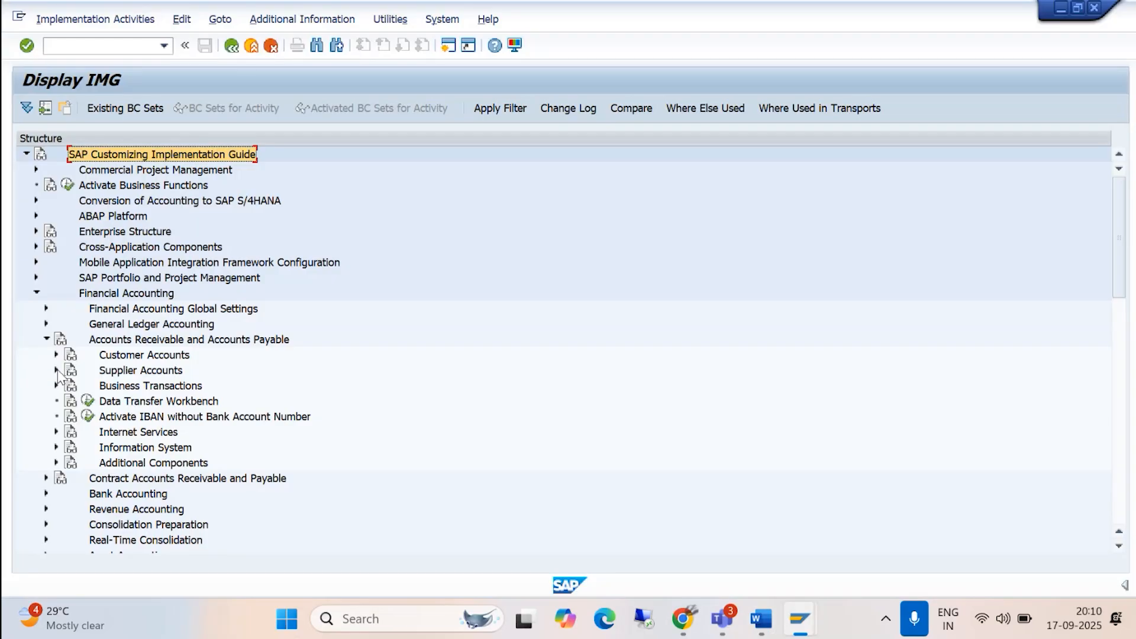
left_click(57, 371)
key("alt+Tab")
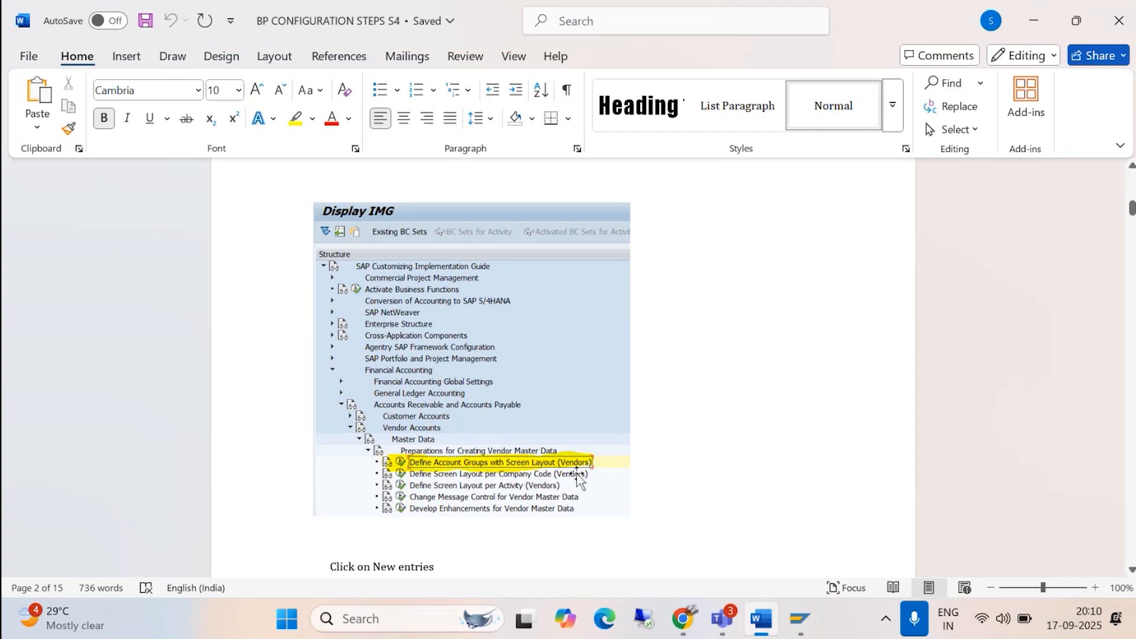
key("alt+Tab")
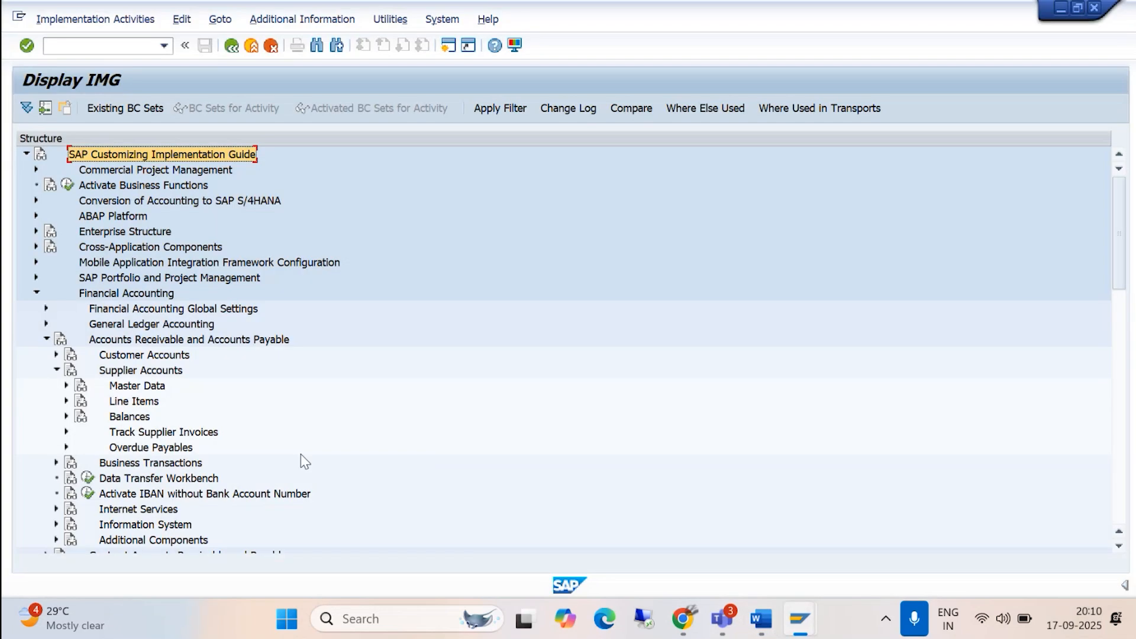
left_click(66, 386)
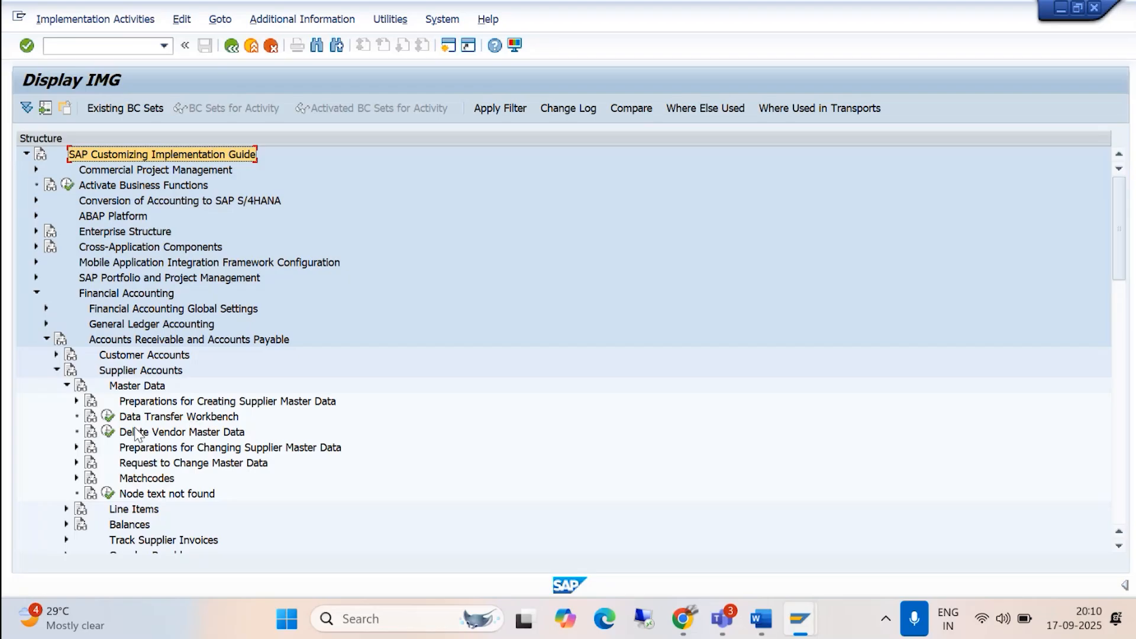
key("alt+Tab")
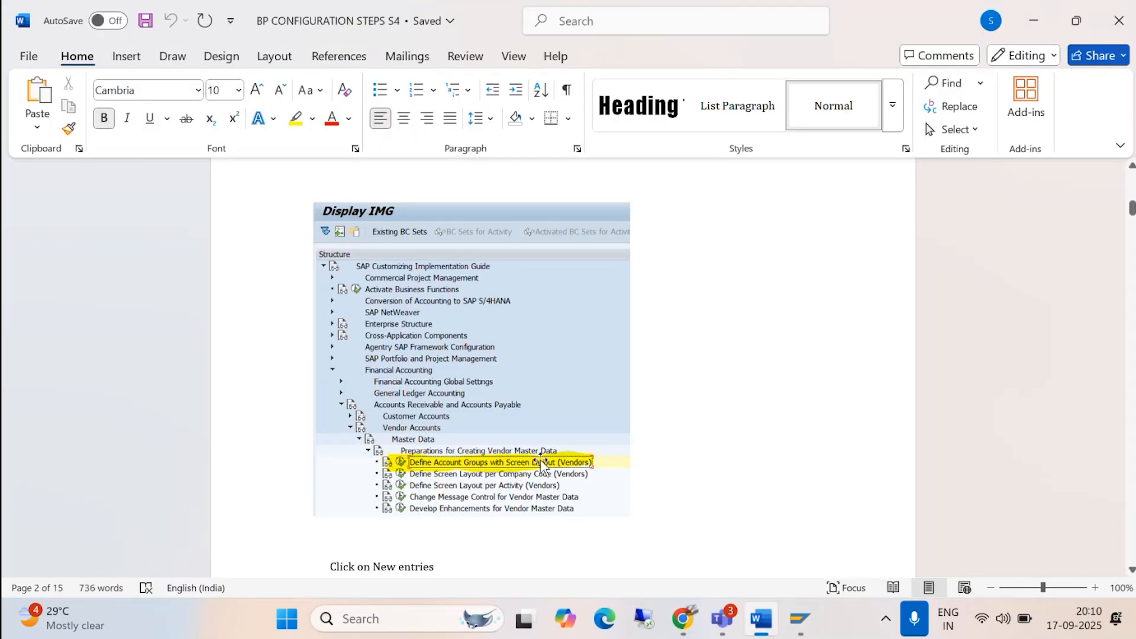
key("alt+Tab")
left_click(76, 401)
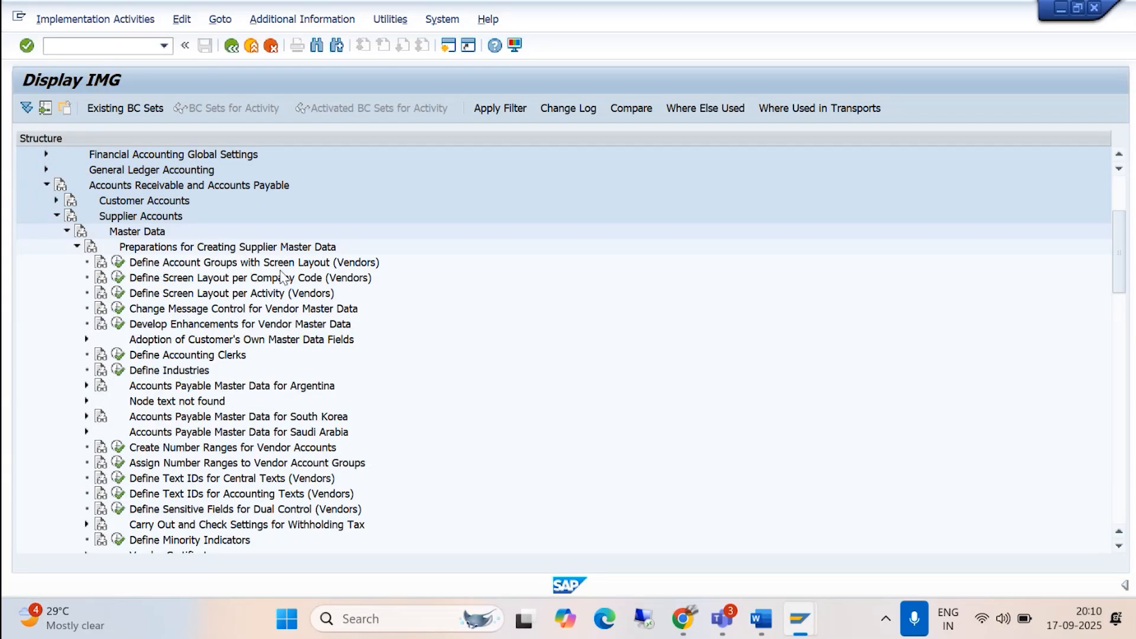
- Show the IMG activity keys as additional information and execute Define Account Groups with Screen Layout (Vendors)
left_click(299, 19)
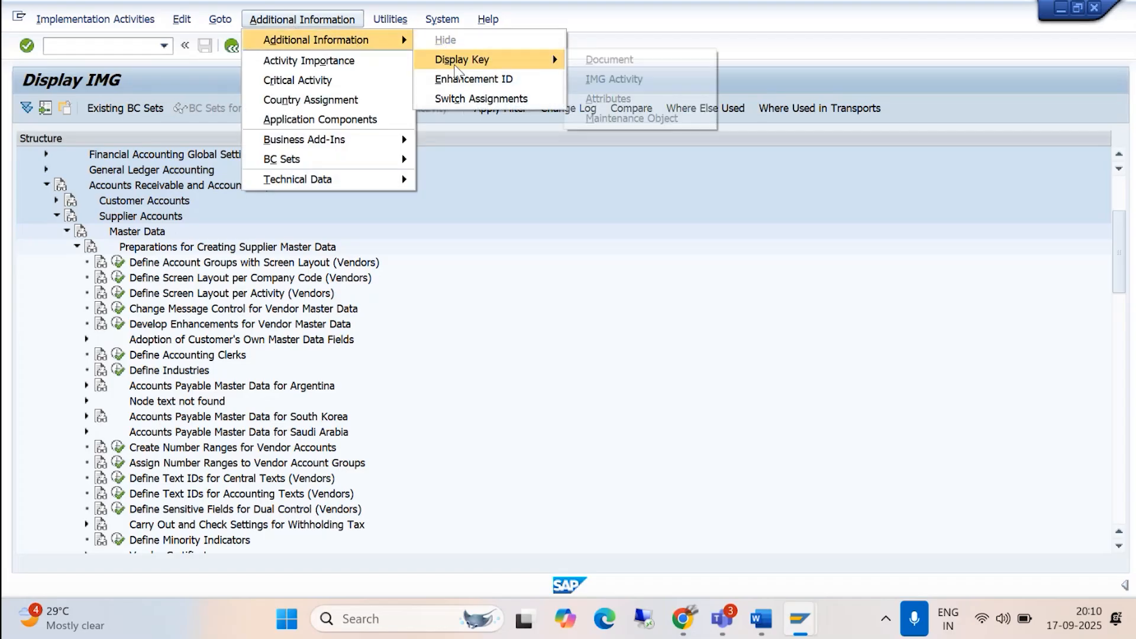
left_click(592, 79)
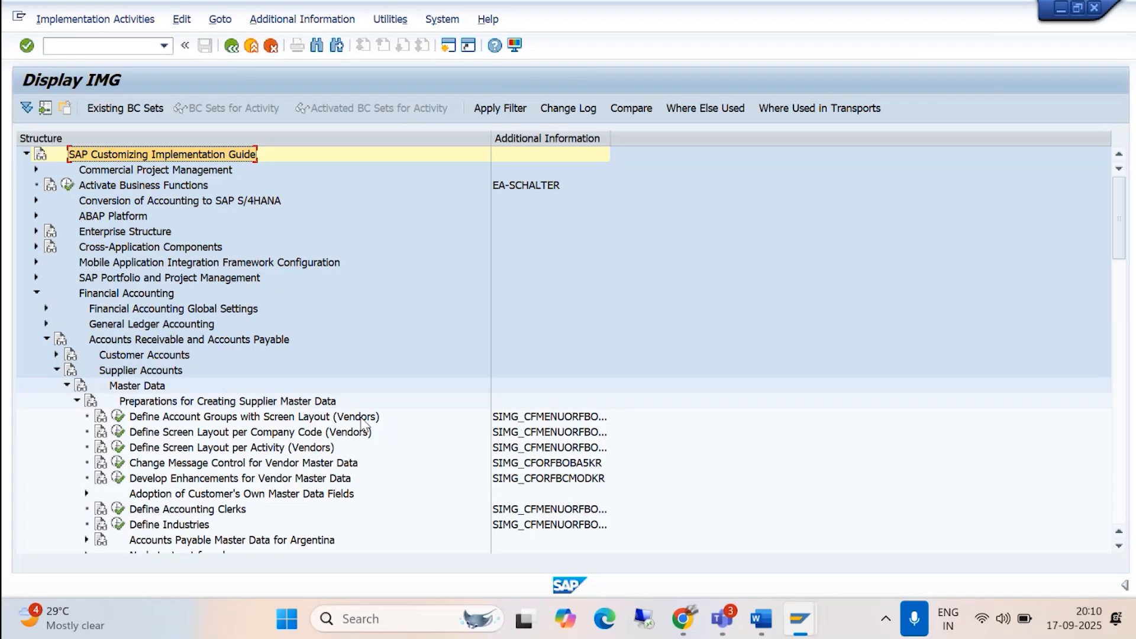
left_click(117, 417)
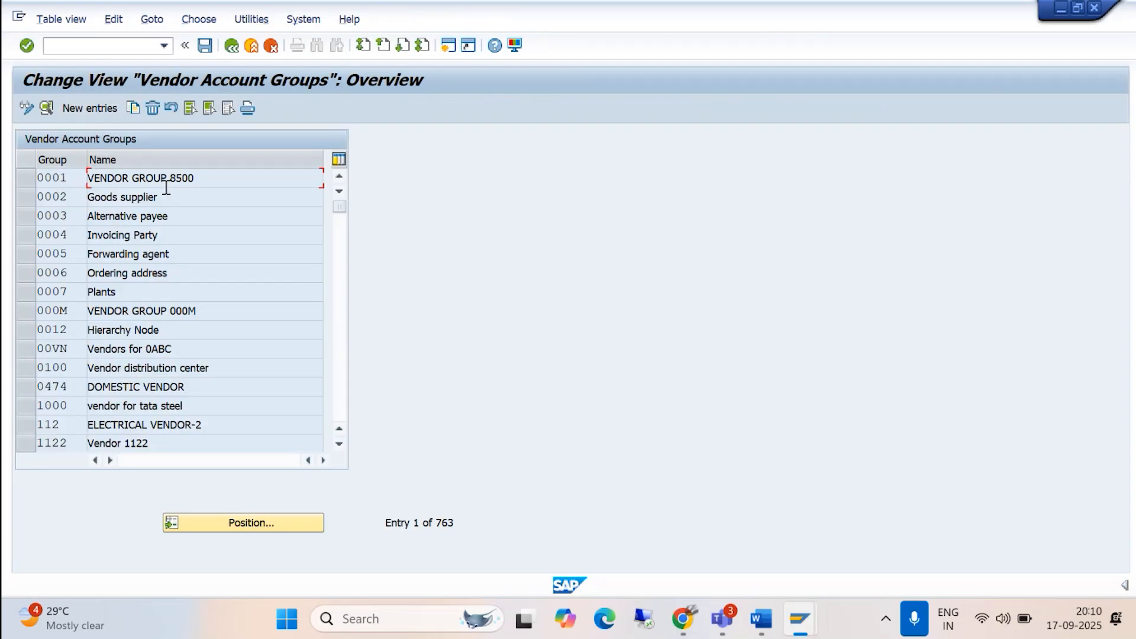
- Create a new vendor account group entry and set its account group key to BDOM
left_click(89, 108)
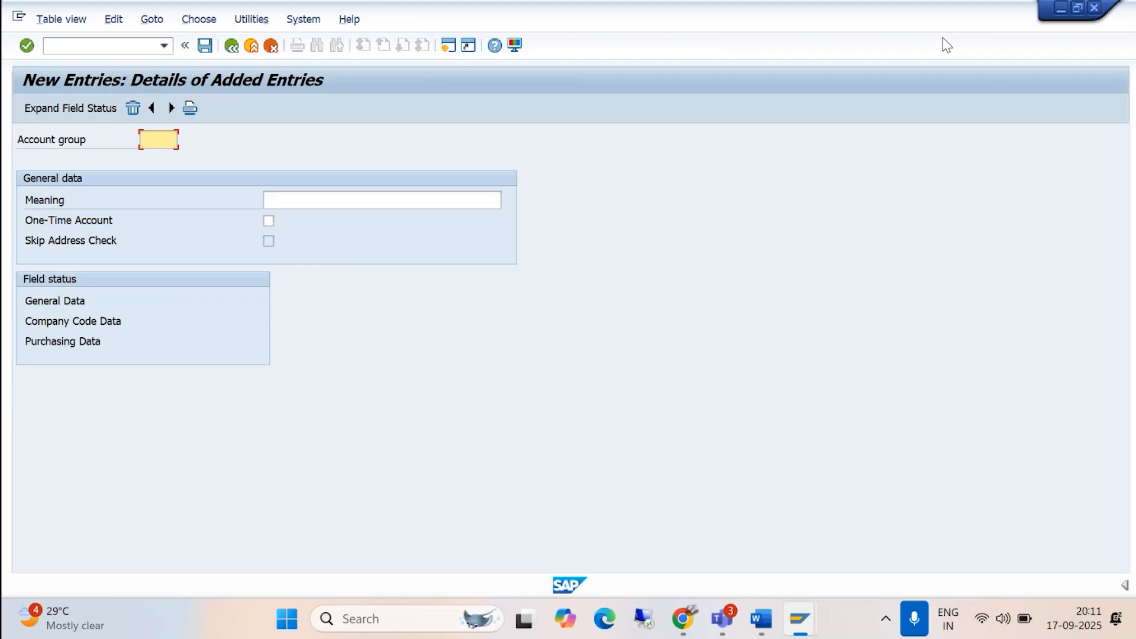
type("BA")
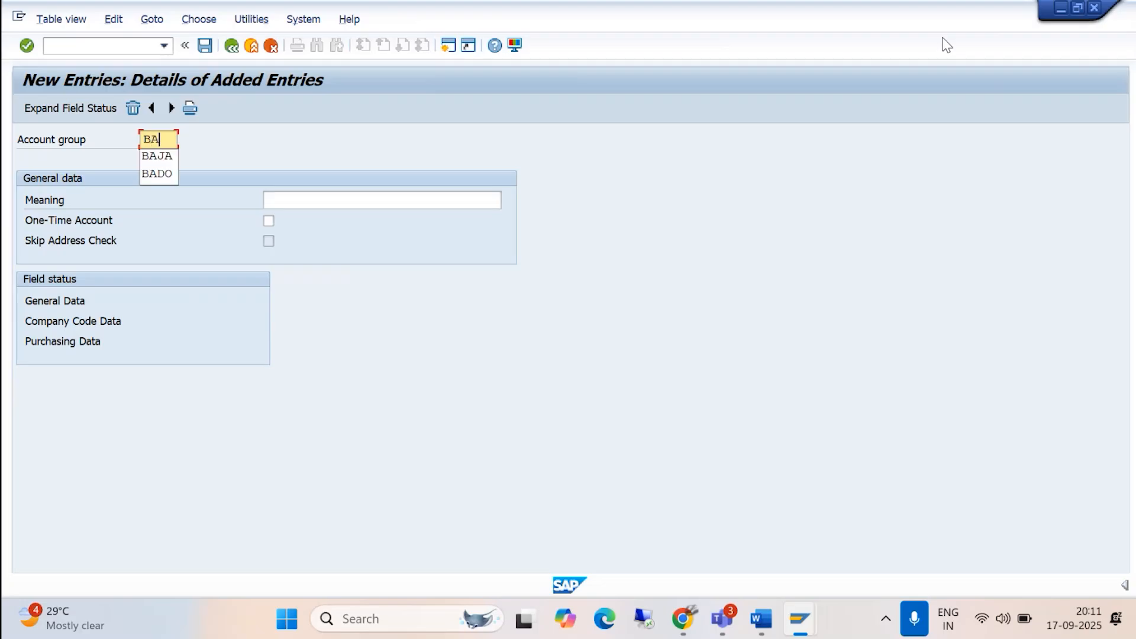
key("Down")
key("Down")
key("Return")
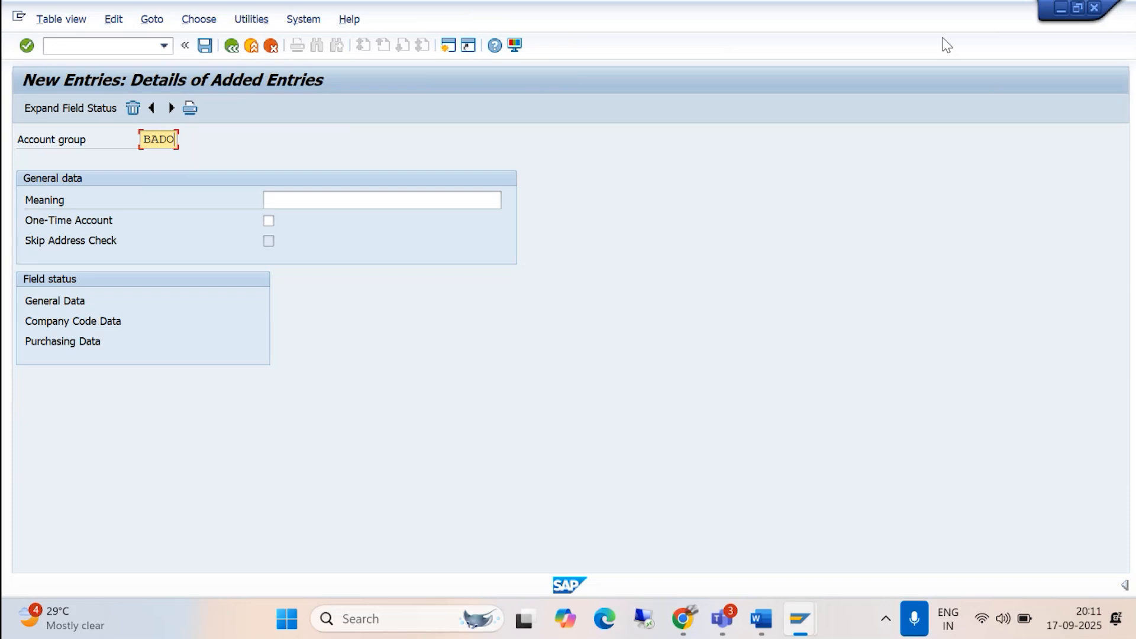
key("BackSpace")
key("BackSpace")
key("BackSpace")
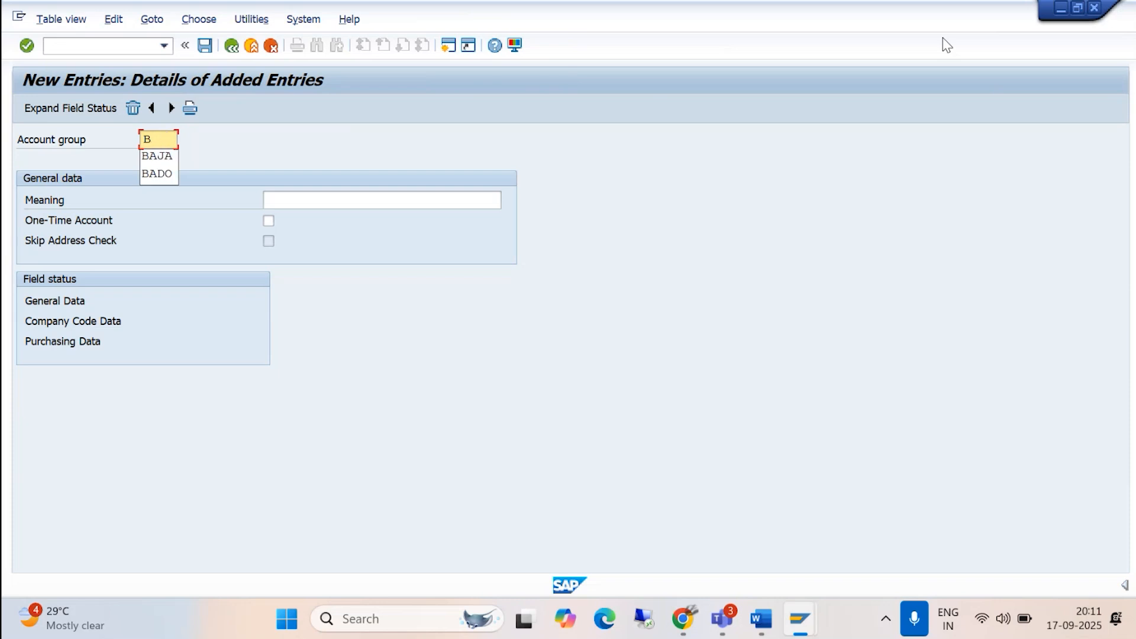
type("DOM")
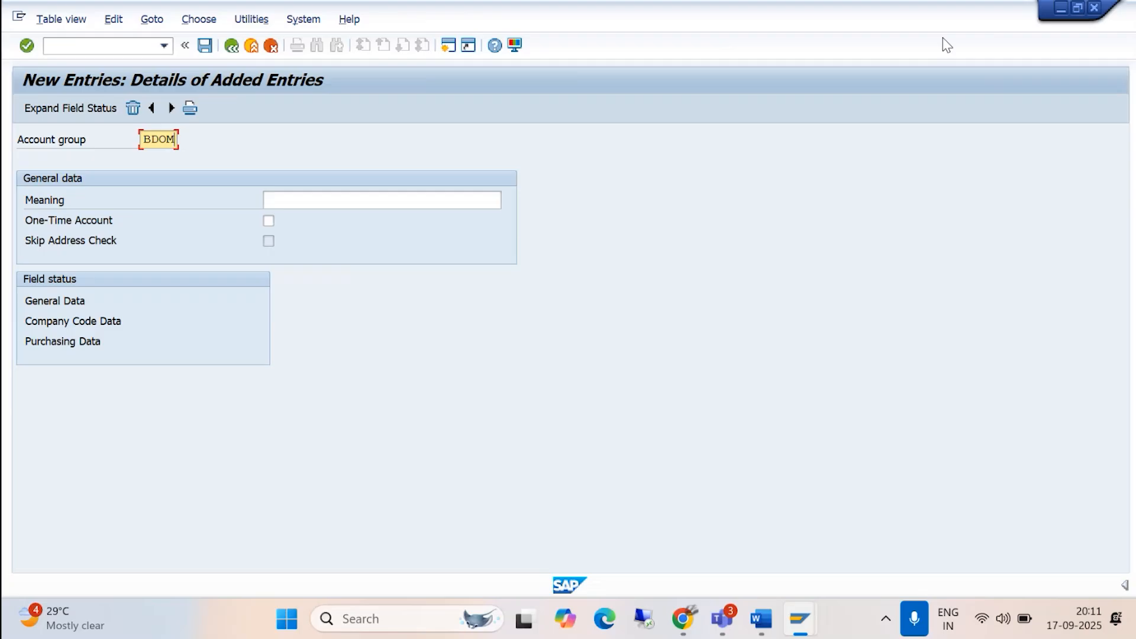
- Describe the new account group's meaning as DOMESTIC VENDOR FOR BAJM
left_click(310, 204)
type("DOM")
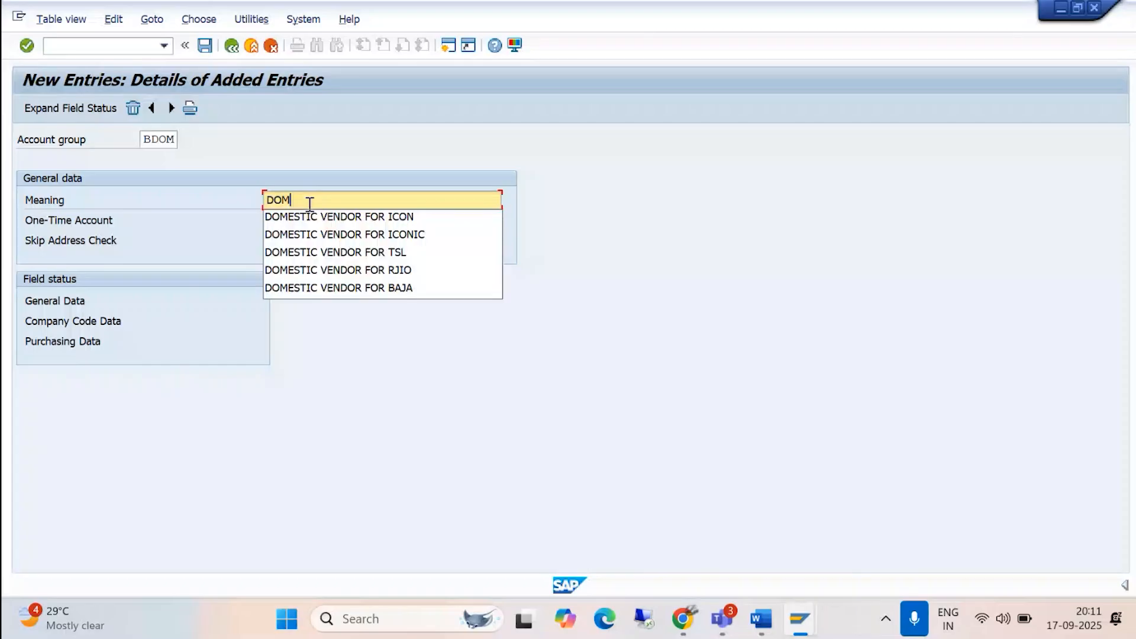
type("ESTIC VEND")
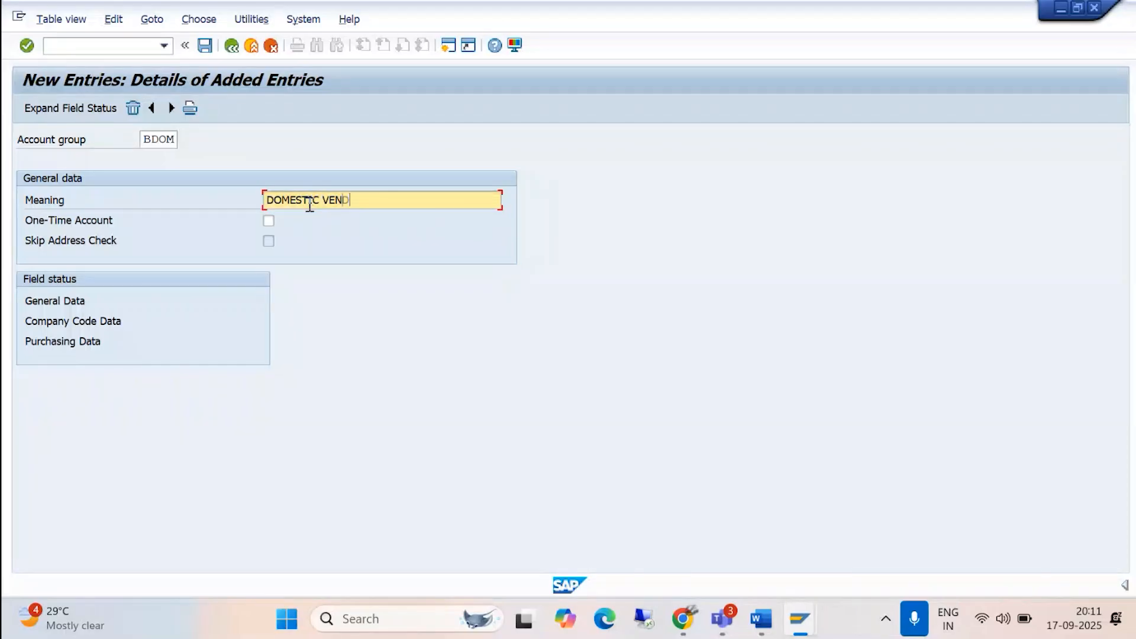
type("OR FOR BAJM")
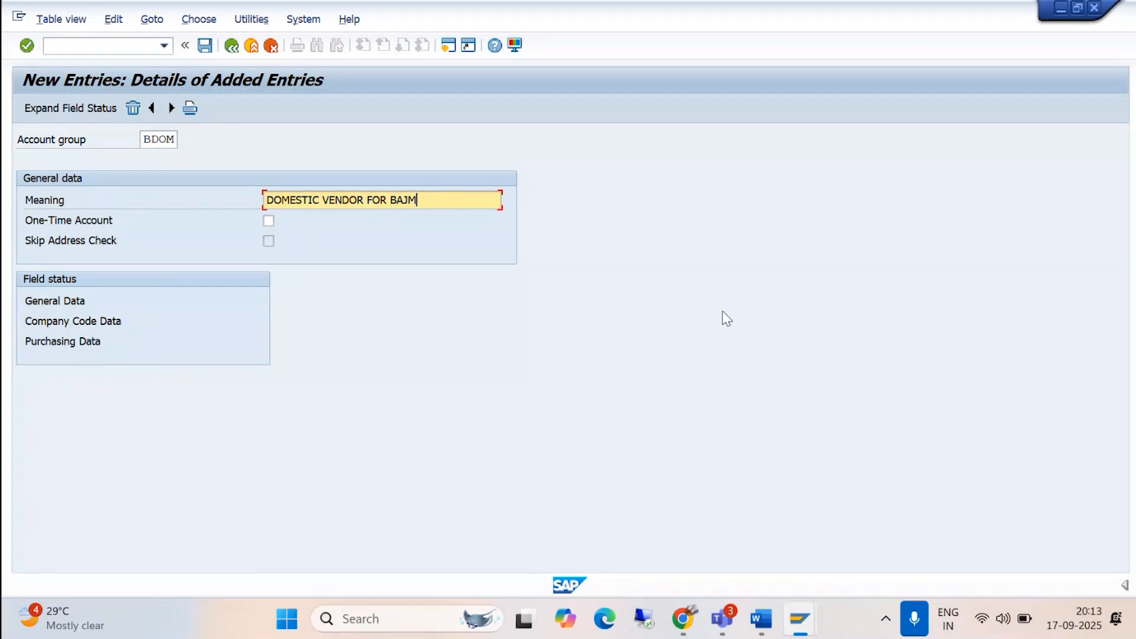
- Save the account group in customizing request A4HK905462, BAJAJ GROUP OF COMPANIES, chosen from the own requests
left_click(205, 49)
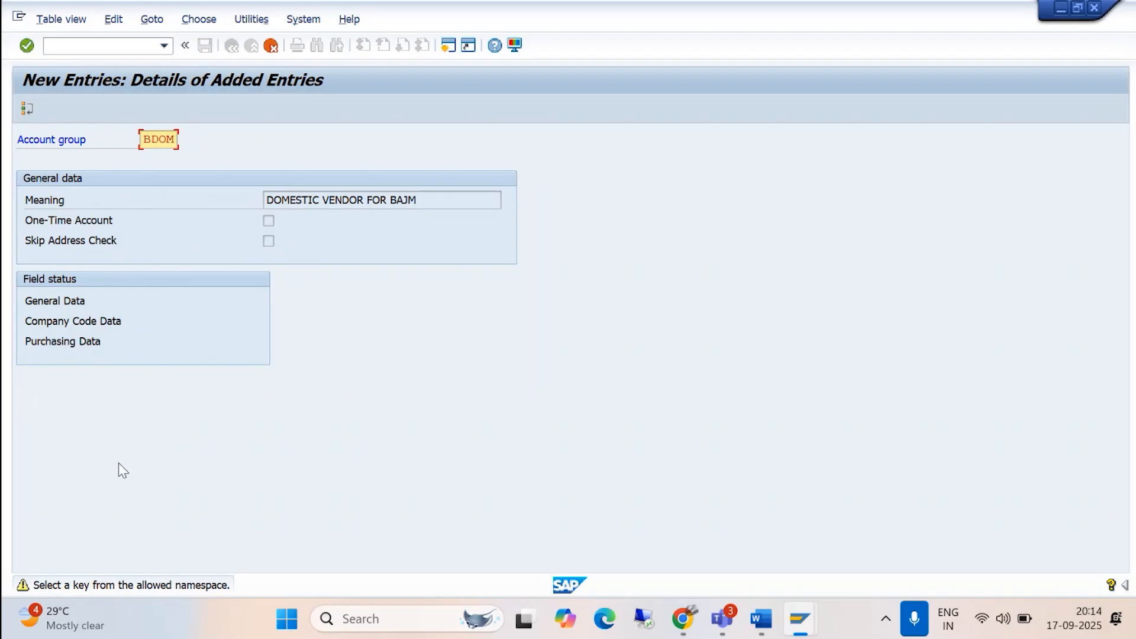
key("Return")
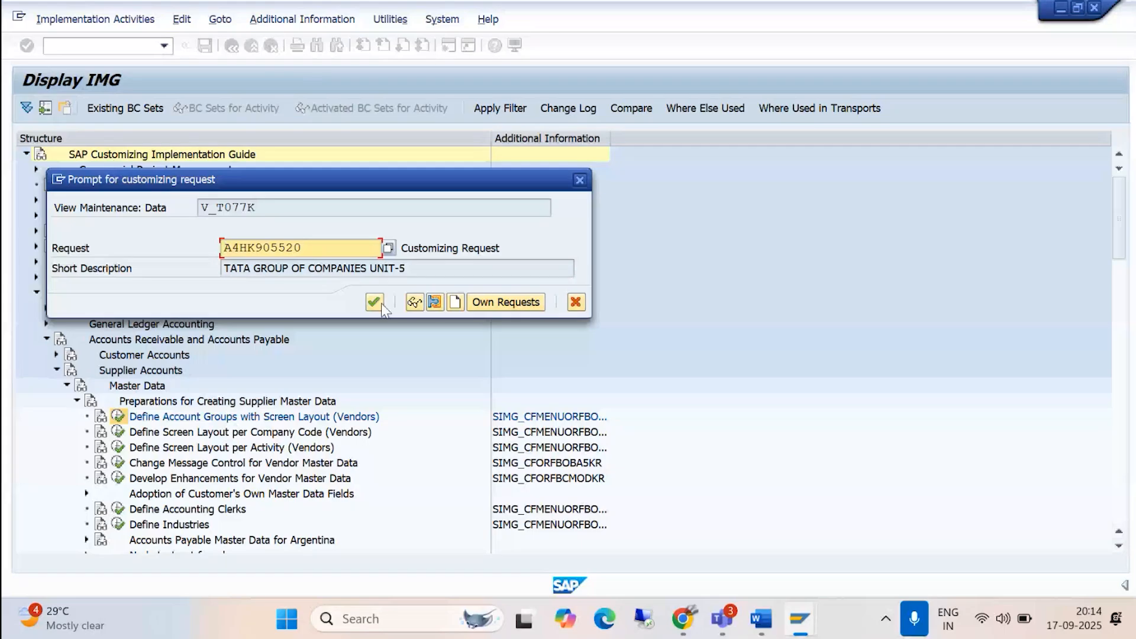
left_click(481, 310)
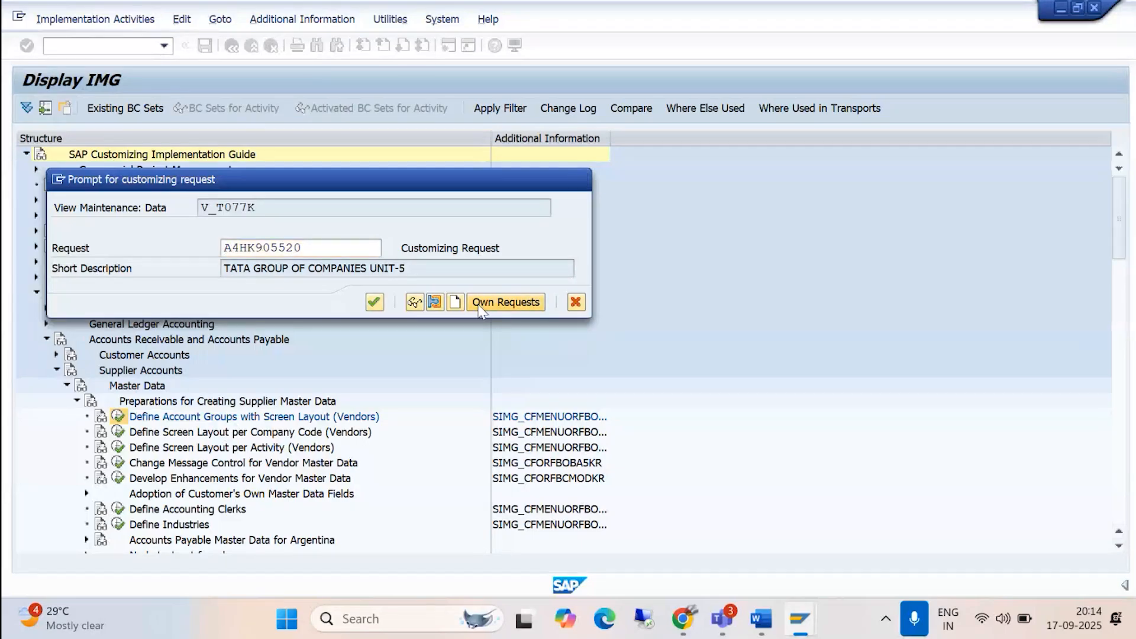
left_click(448, 327)
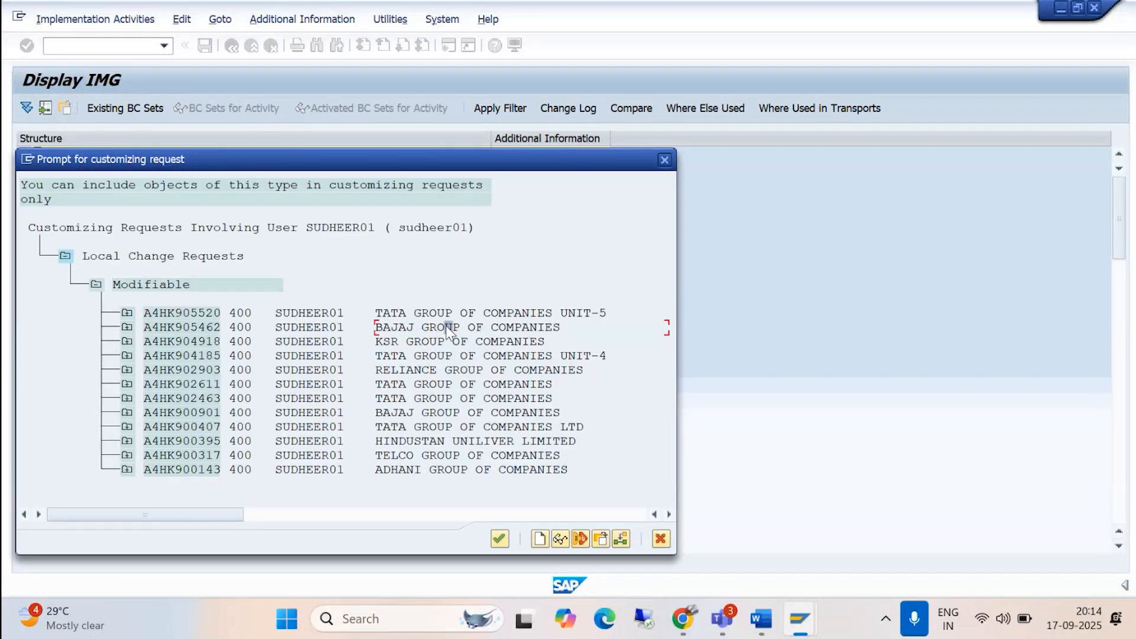
left_click(498, 538)
left_click(371, 301)
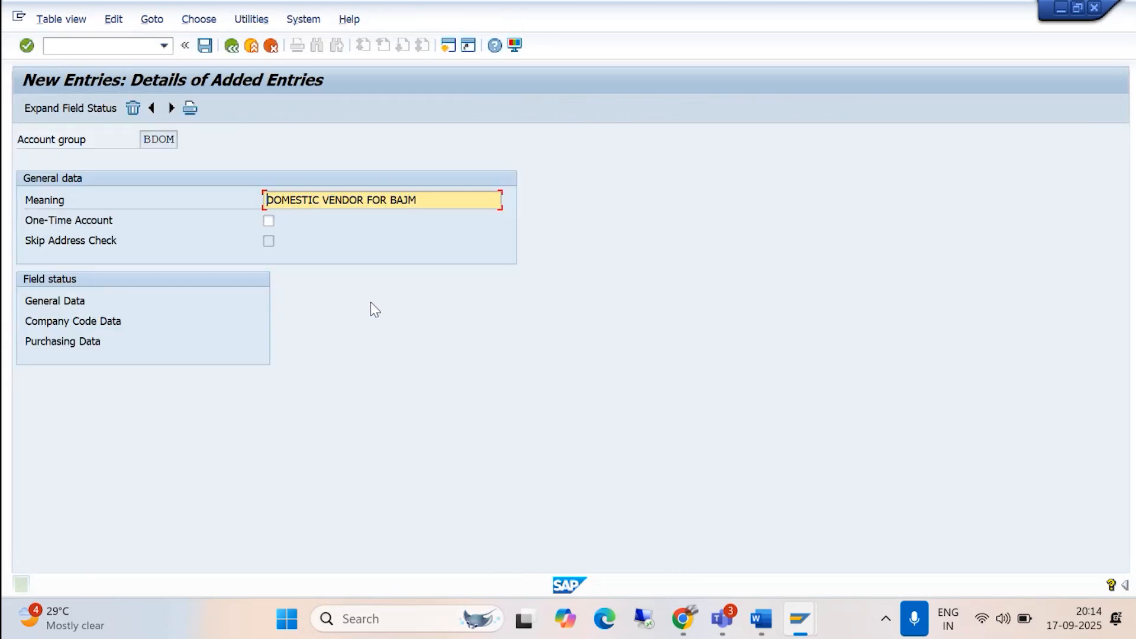
- Switch to the Word document and review the account group steps through the path for creating vendor account number ranges
left_click(761, 618)
scroll(605, 440, "down", 5)
scroll(604, 440, "down", 8)
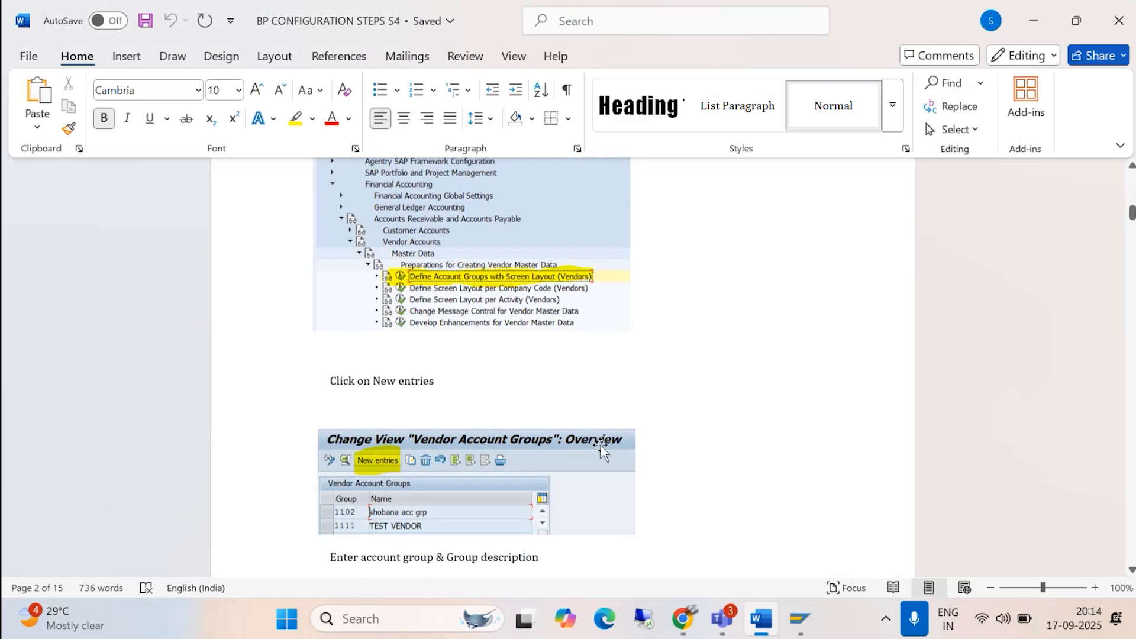
scroll(601, 445, "down", 5)
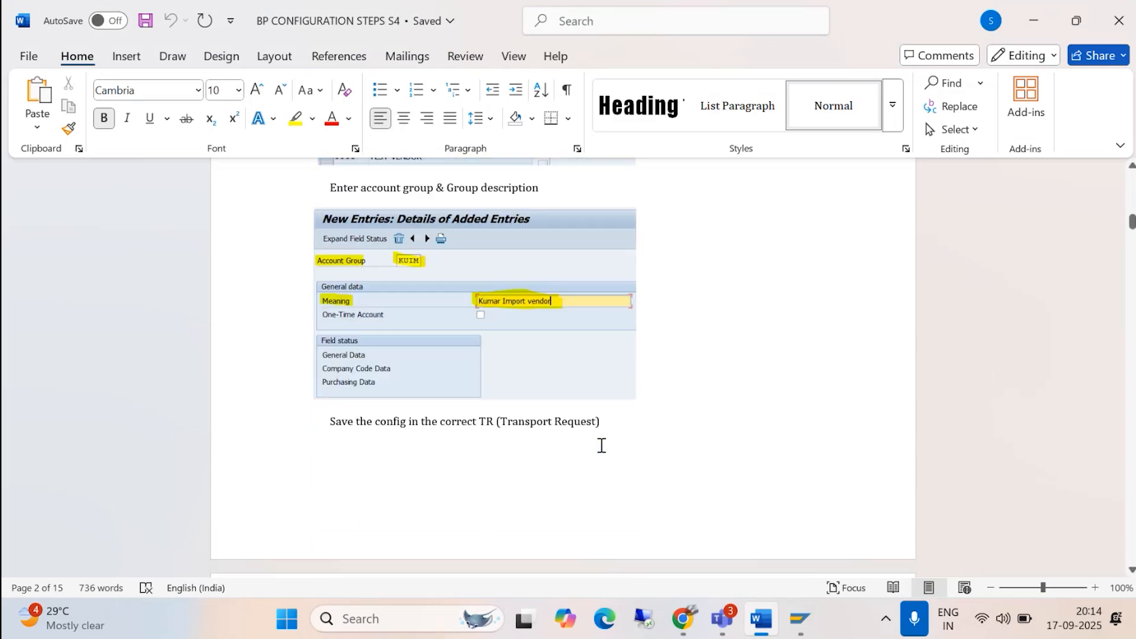
scroll(602, 445, "up", 5)
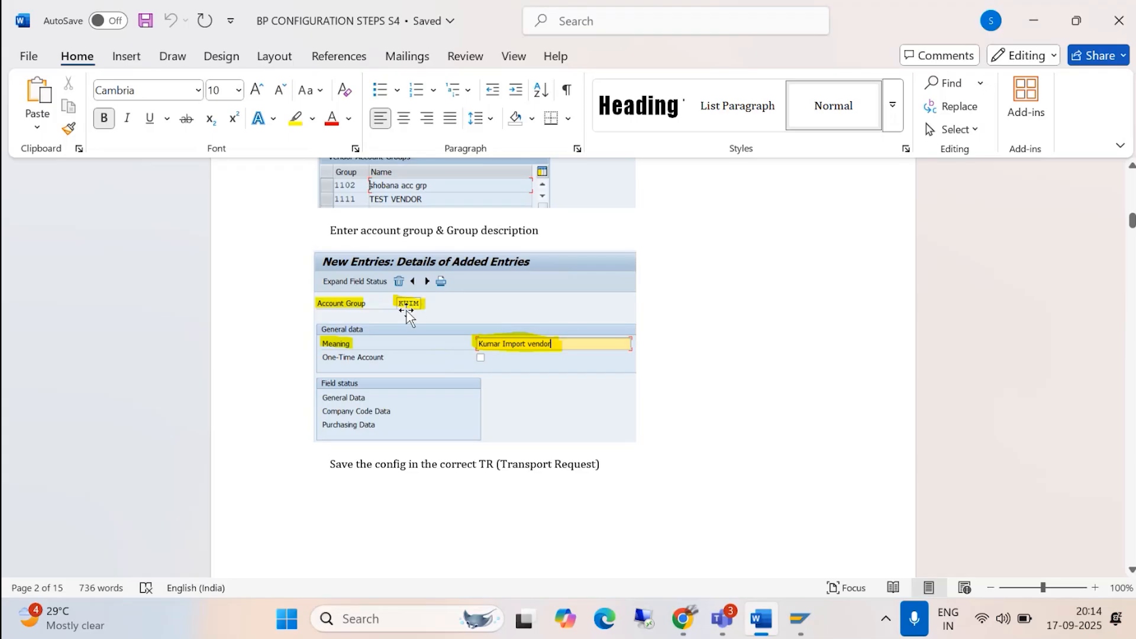
scroll(509, 338, "down", 10)
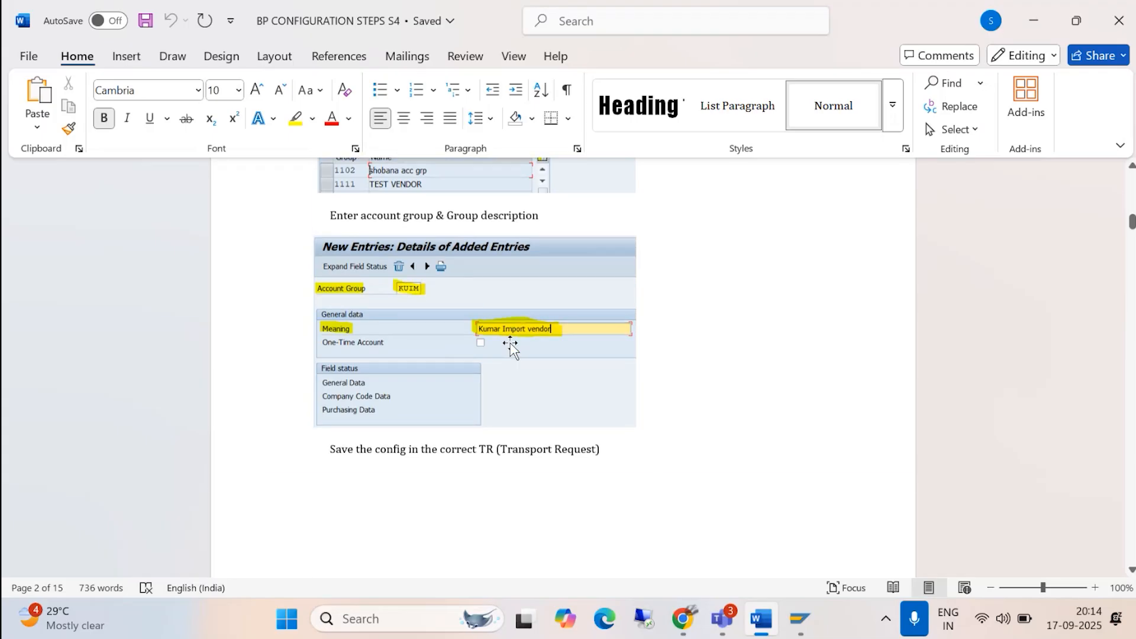
scroll(507, 337, "down", 4)
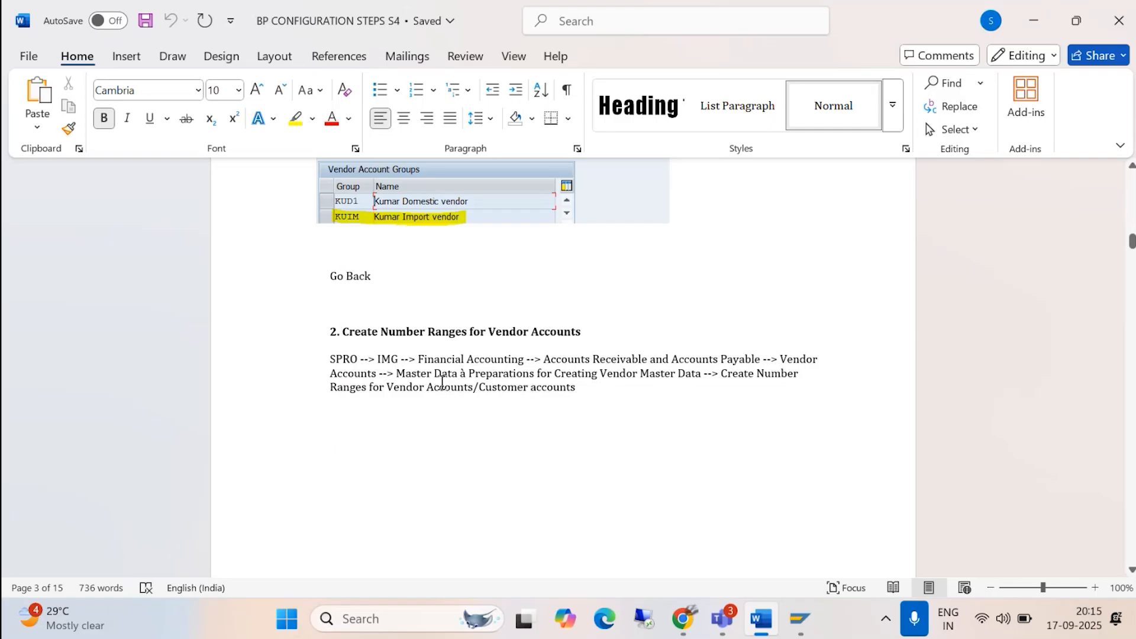
- Switch back to SAP and leave the vendor account group screens to return to the IMG structure
left_click(800, 619)
left_click(825, 539)
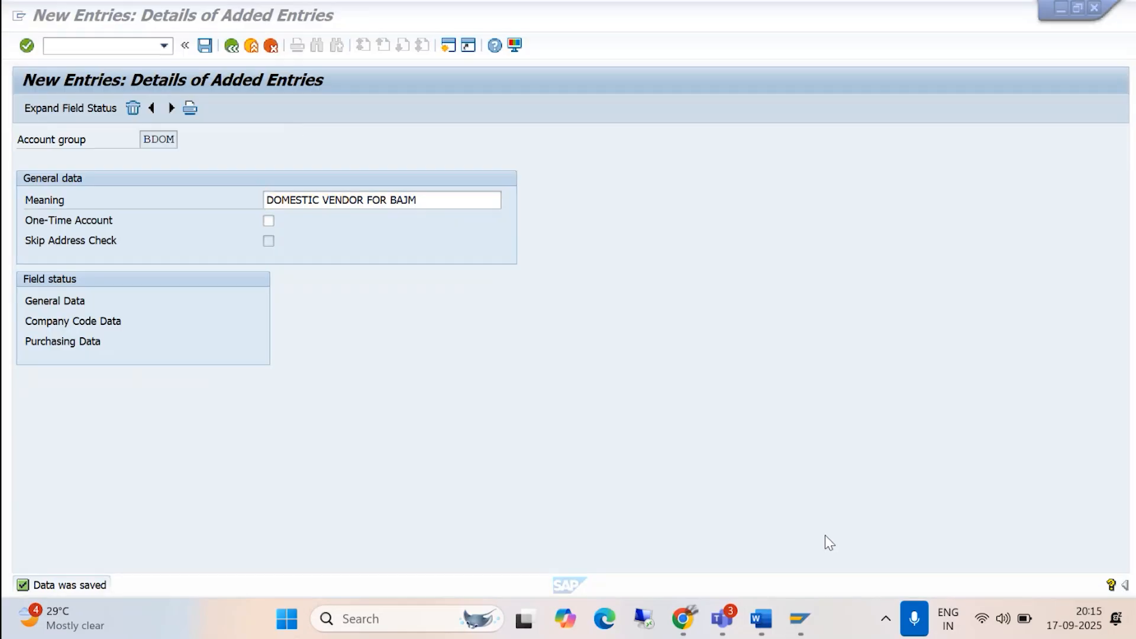
left_click(233, 47)
left_click(232, 47)
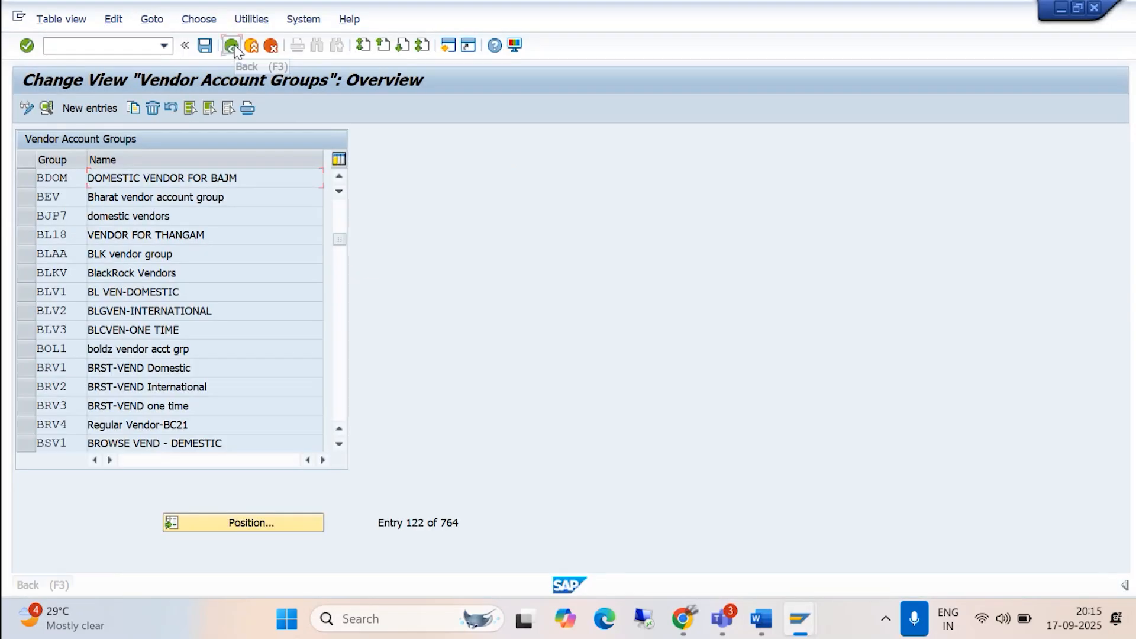
left_click(233, 47)
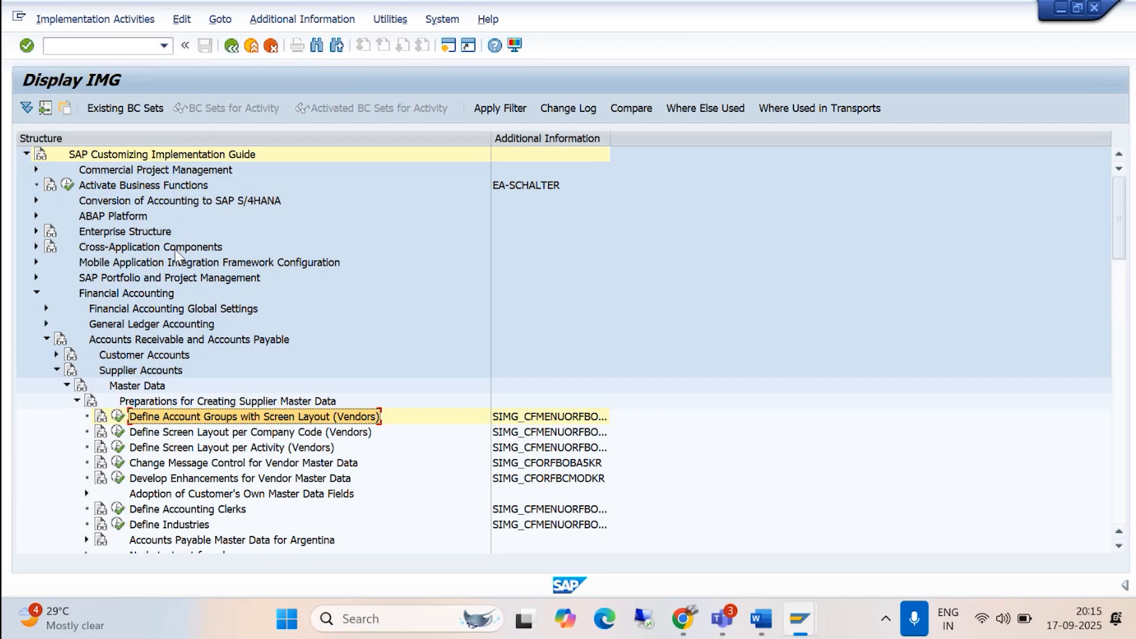
- Execute Create Number Ranges for Vendor Accounts under Preparations for Creating Supplier Master Data
scroll(198, 423, "down", 3)
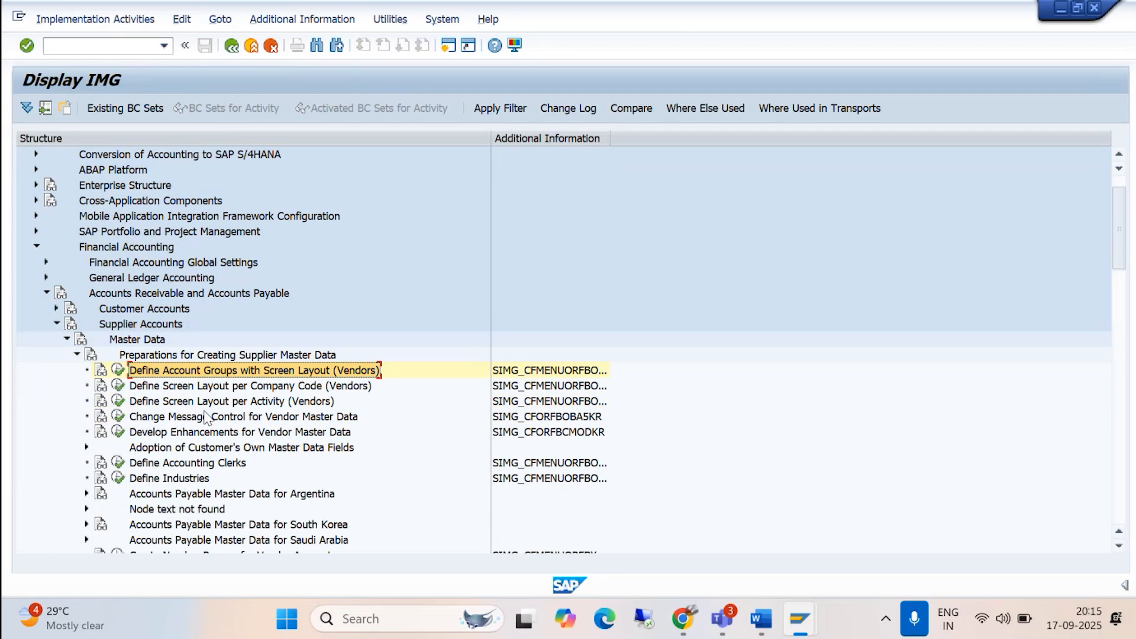
scroll(204, 417, "down", 2)
scroll(204, 414, "down", 4)
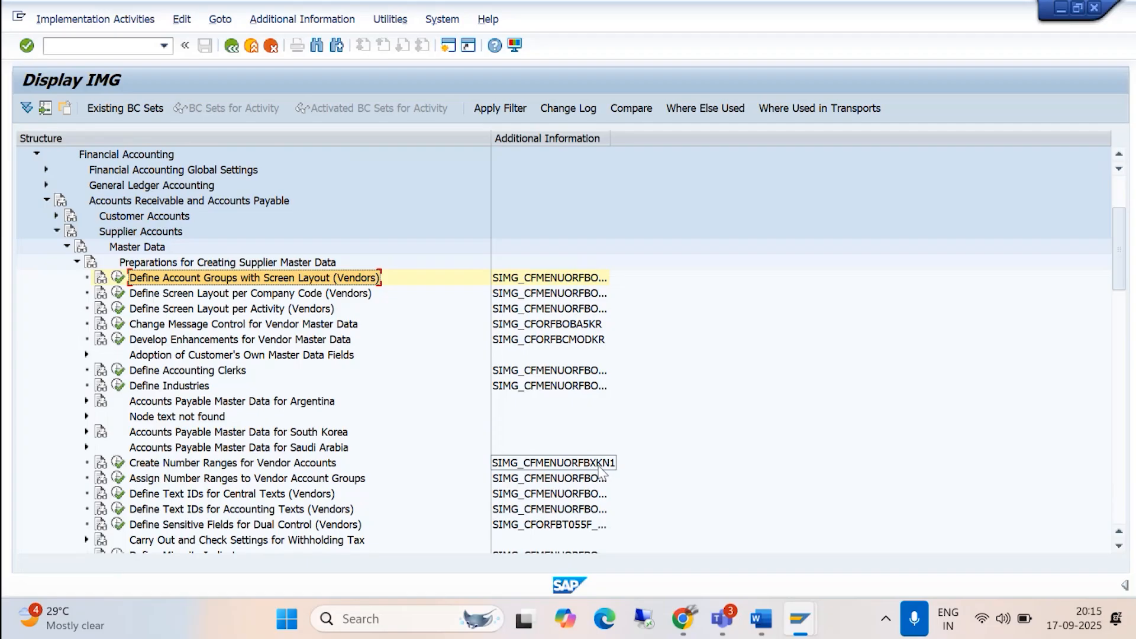
left_click(119, 463)
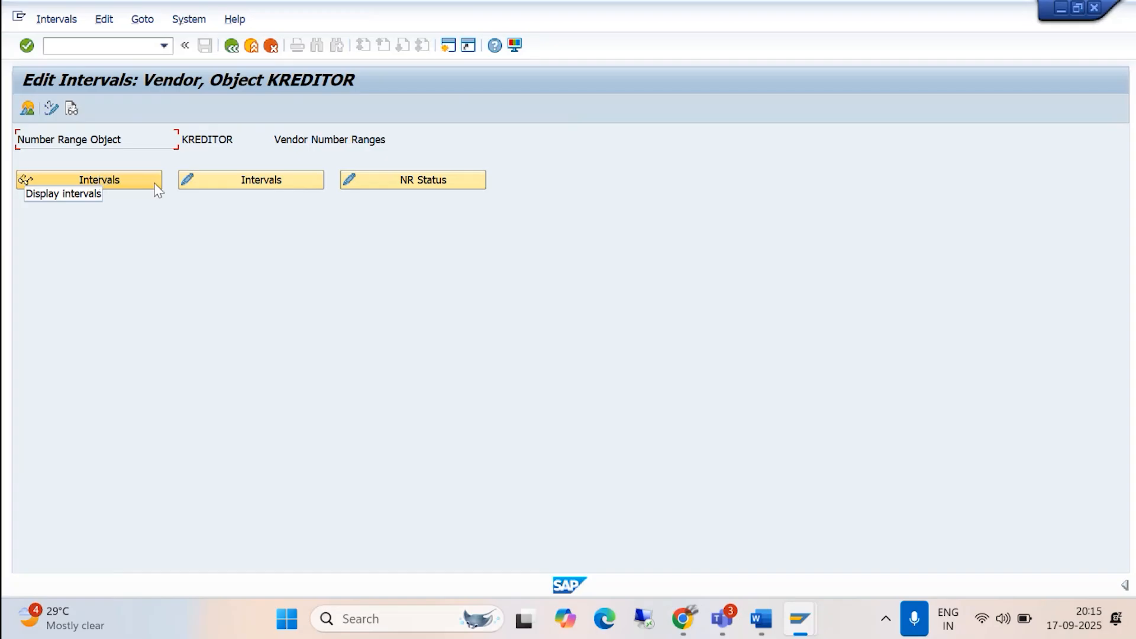
- Open the vendor number range intervals for editing and clear the External flag of range (?
left_click(238, 183)
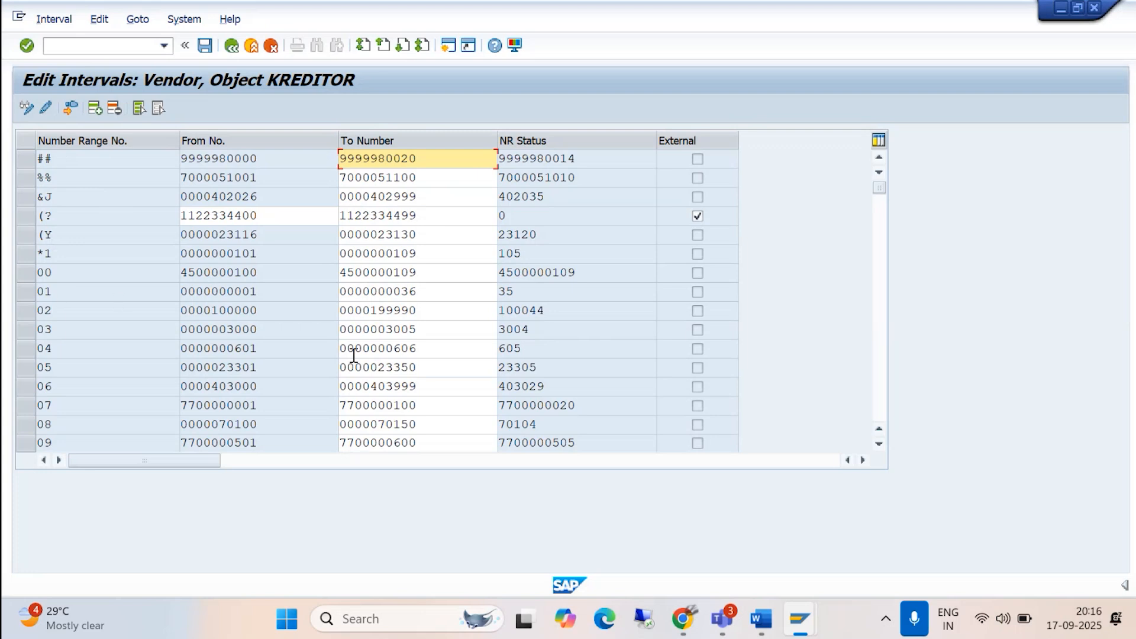
left_click(697, 216)
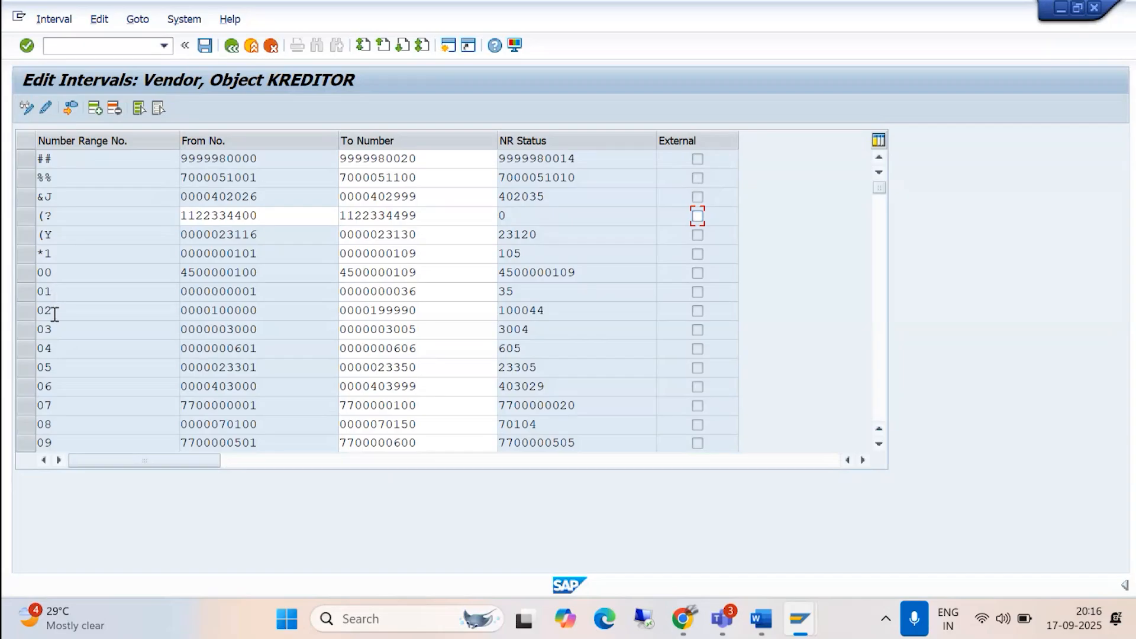
- Examine the existing vendor number range intervals for used range numbers and limits, returning to the start of the list
left_click(880, 445)
left_click(880, 445)
left_click(880, 445)
left_click(880, 445)
left_click(879, 445)
left_click(880, 445)
left_click(880, 444)
left_click(880, 445)
left_click(880, 445)
left_click(879, 445)
left_click(880, 445)
left_click(880, 445)
left_click(879, 445)
left_click(879, 445)
left_click(880, 445)
left_click(880, 445)
left_click(880, 445)
left_click(880, 445)
left_click(880, 445)
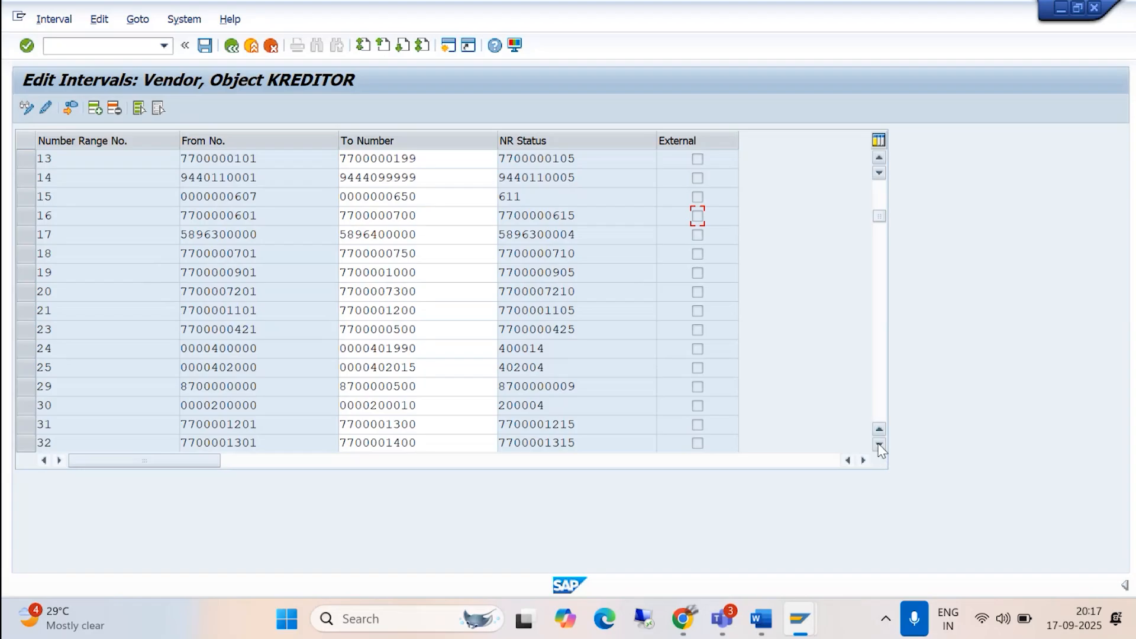
left_click(880, 445)
left_click(880, 445)
left_click(880, 444)
left_click(880, 445)
left_click(880, 445)
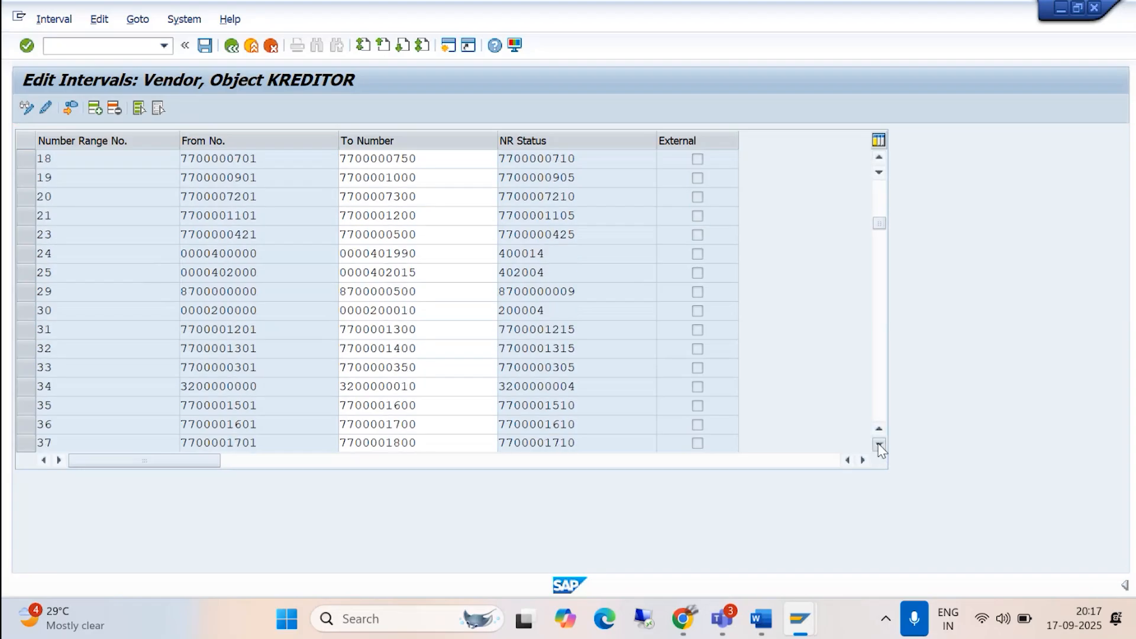
left_click(879, 445)
left_click(880, 445)
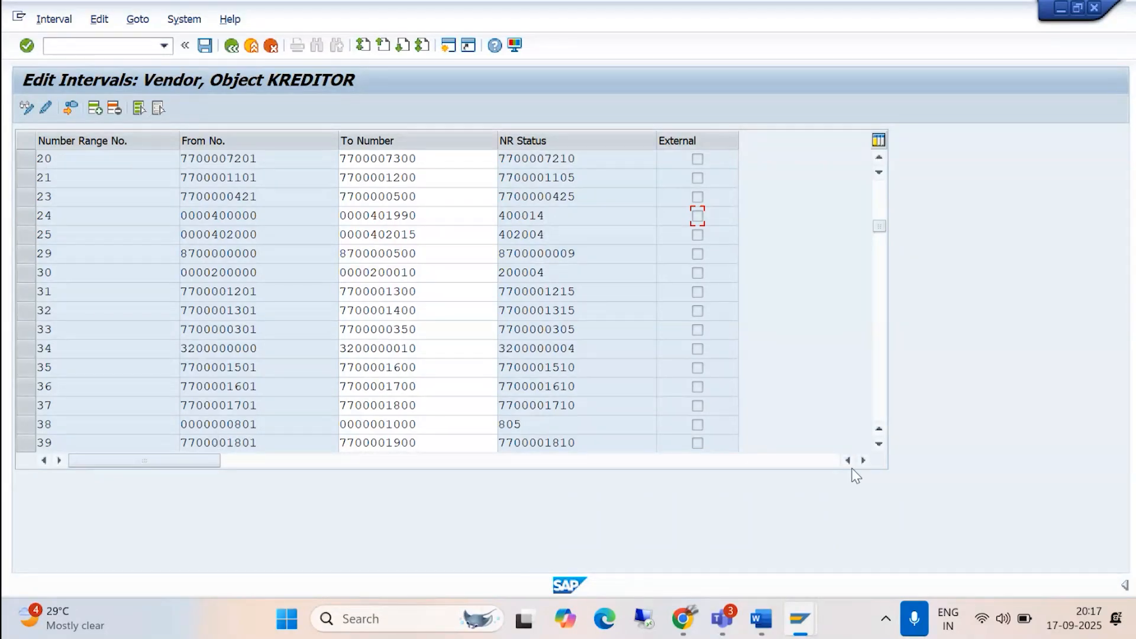
left_click_drag(882, 234, 880, 180)
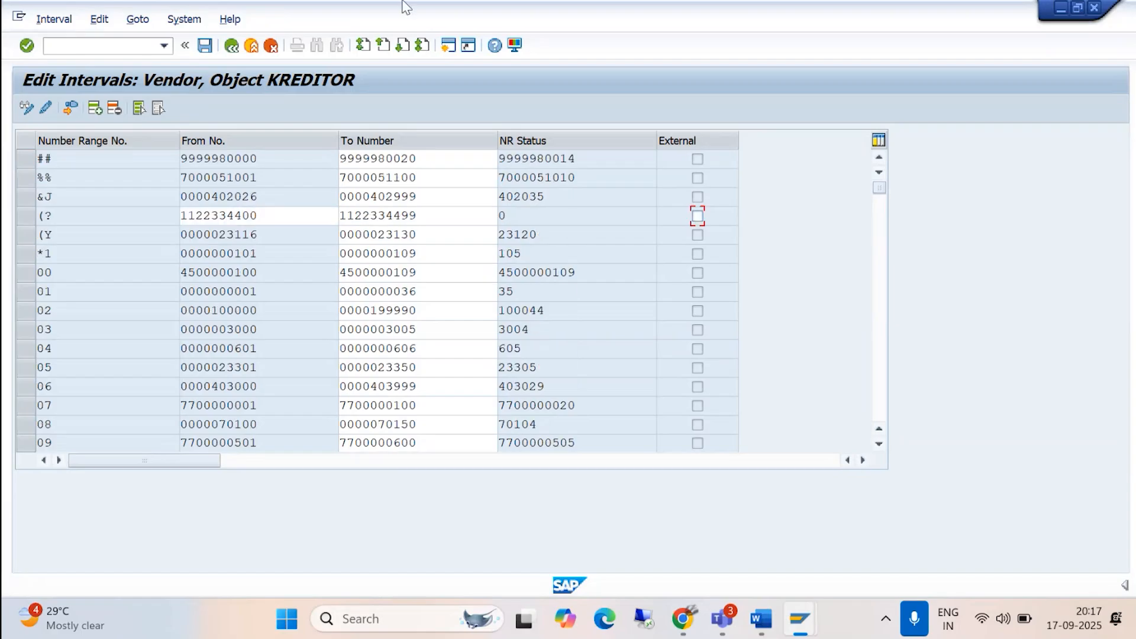
- Insert a new blank interval line in the vendor number range table
left_click(95, 108)
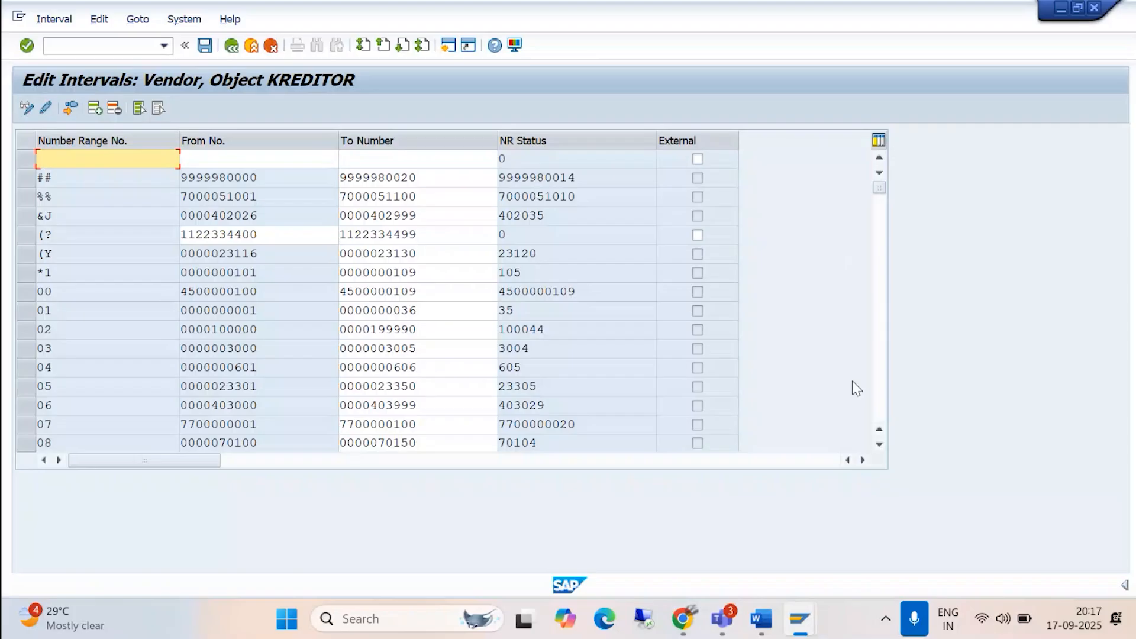
- Check which range numbers and intervals are already taken, returning to the new line's Number Range No. field
left_click(878, 444)
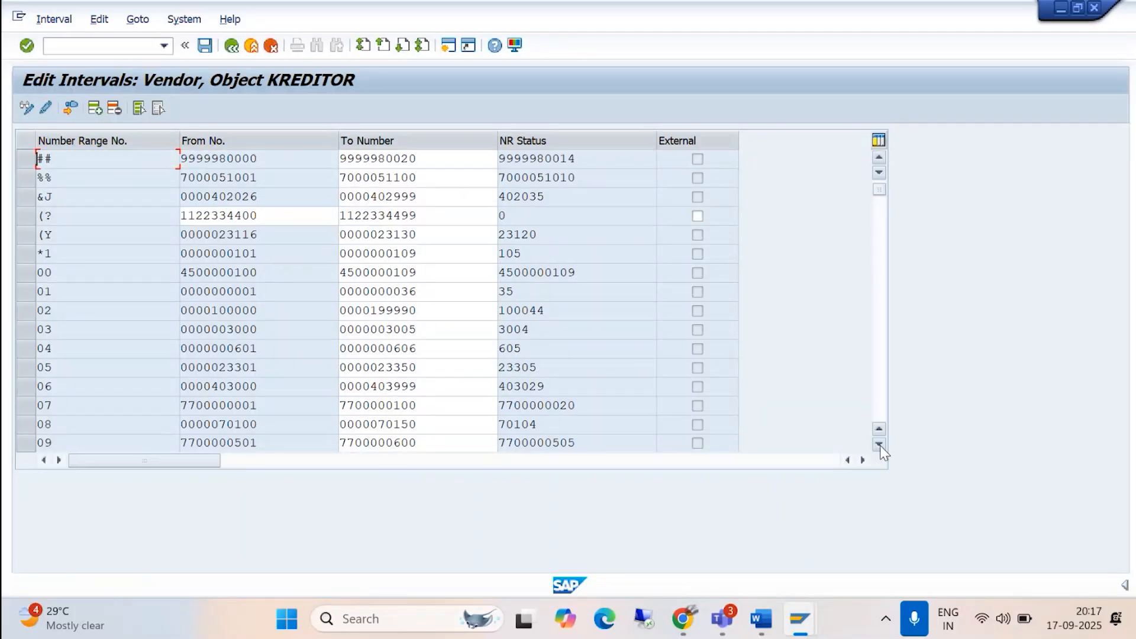
left_click(879, 446)
left_click(880, 445)
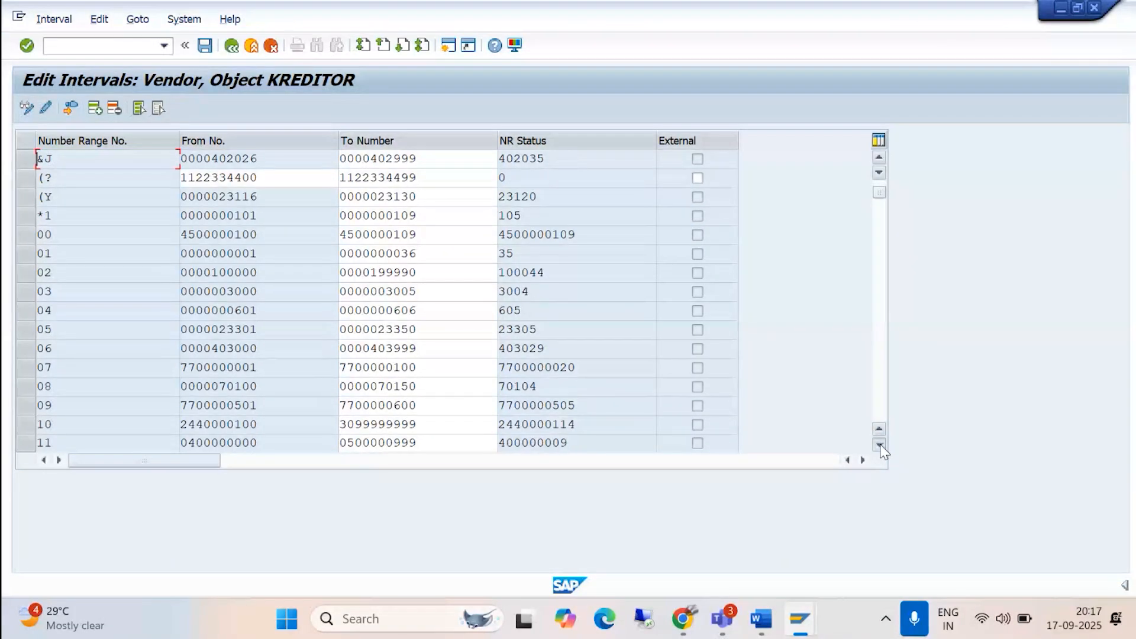
left_click(880, 445)
left_click(879, 445)
left_click(879, 446)
left_click(879, 446)
left_click(879, 446)
left_click(880, 445)
left_click(879, 446)
left_click(879, 444)
left_click(880, 445)
left_click(879, 445)
left_click(879, 445)
left_click(879, 445)
left_click(880, 445)
left_click(879, 444)
left_click(879, 444)
left_click(879, 444)
left_click(879, 445)
left_click(879, 444)
left_click(879, 444)
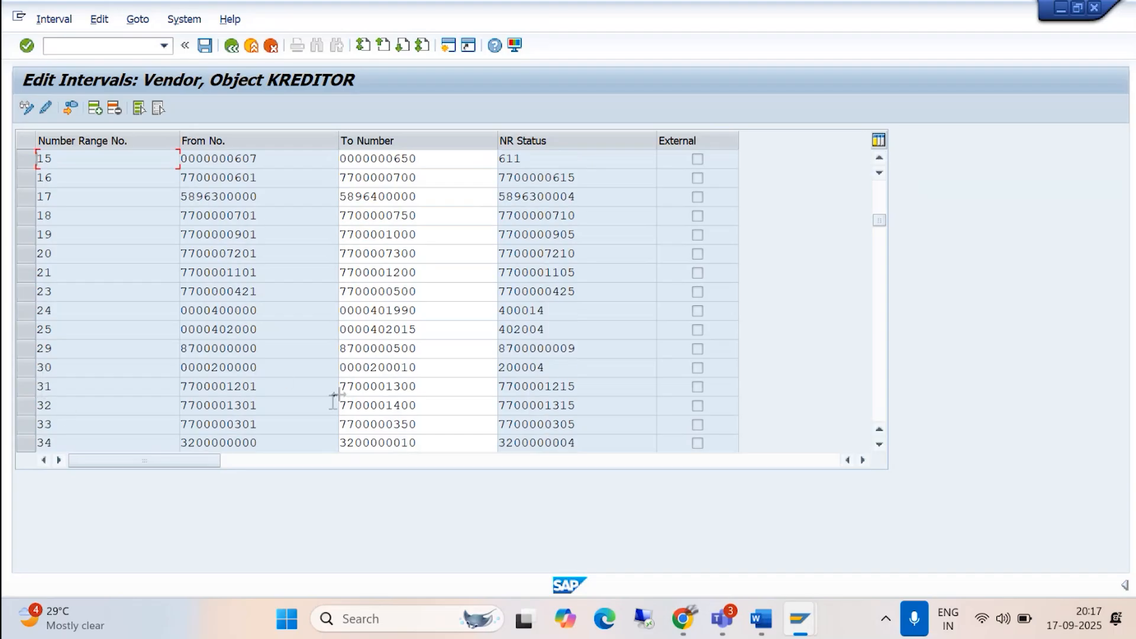
left_click_drag(880, 221, 890, 172)
left_click(57, 157)
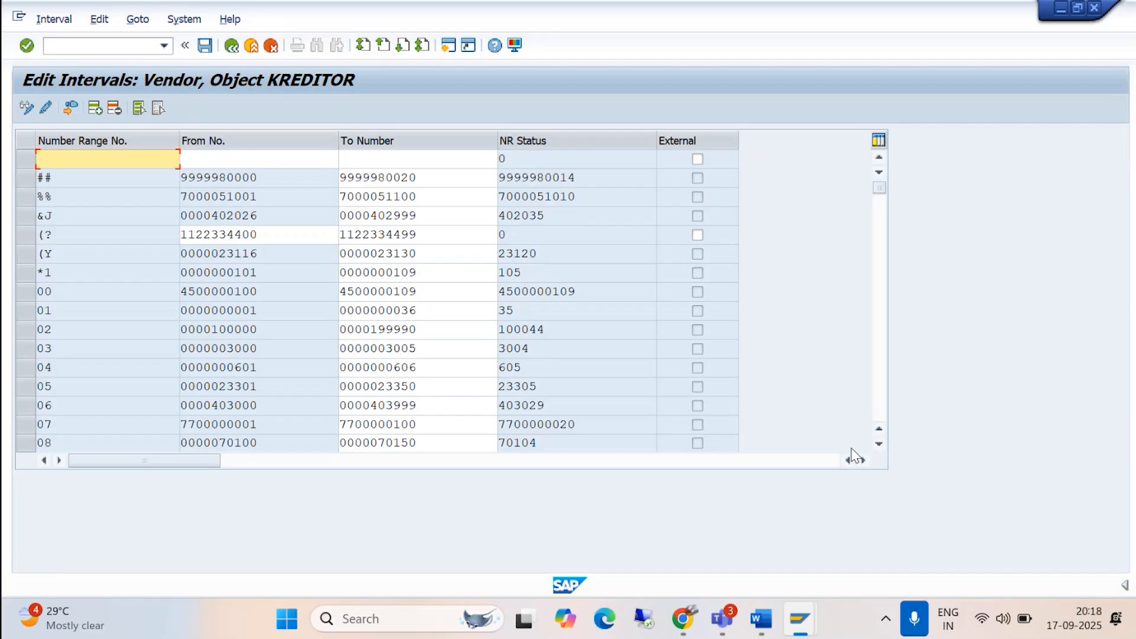
- Try to add vendor number range interval @1 running from 38 to 50
left_click(879, 443)
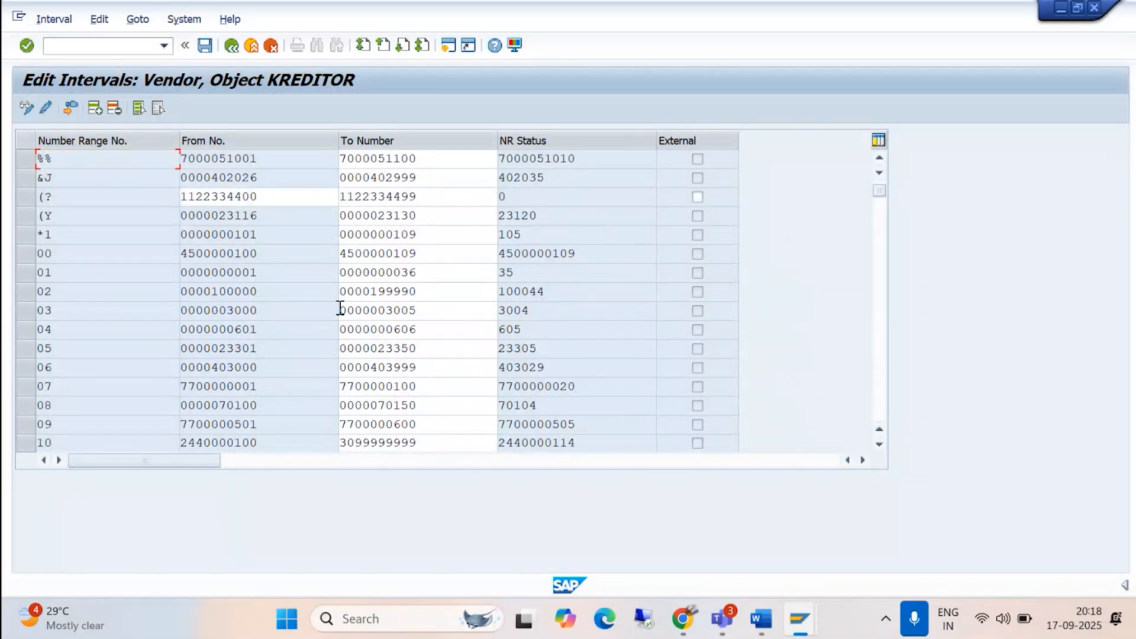
scroll(878, 190, "up", 1)
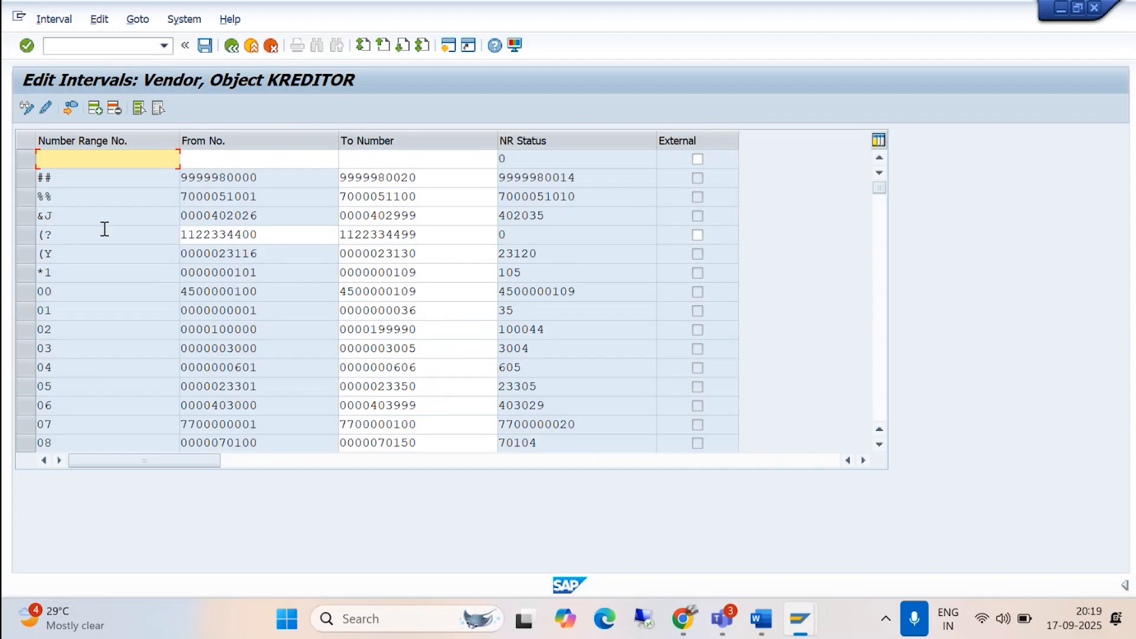
type("@1")
left_click(216, 160)
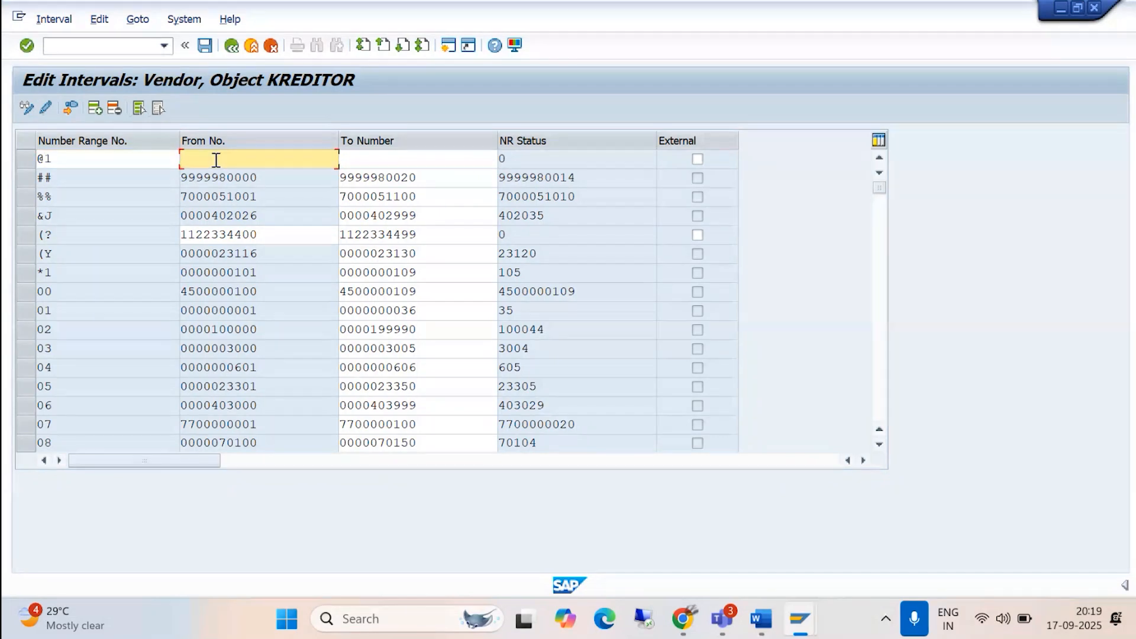
type("38")
left_click(364, 156)
type("50")
key("Return")
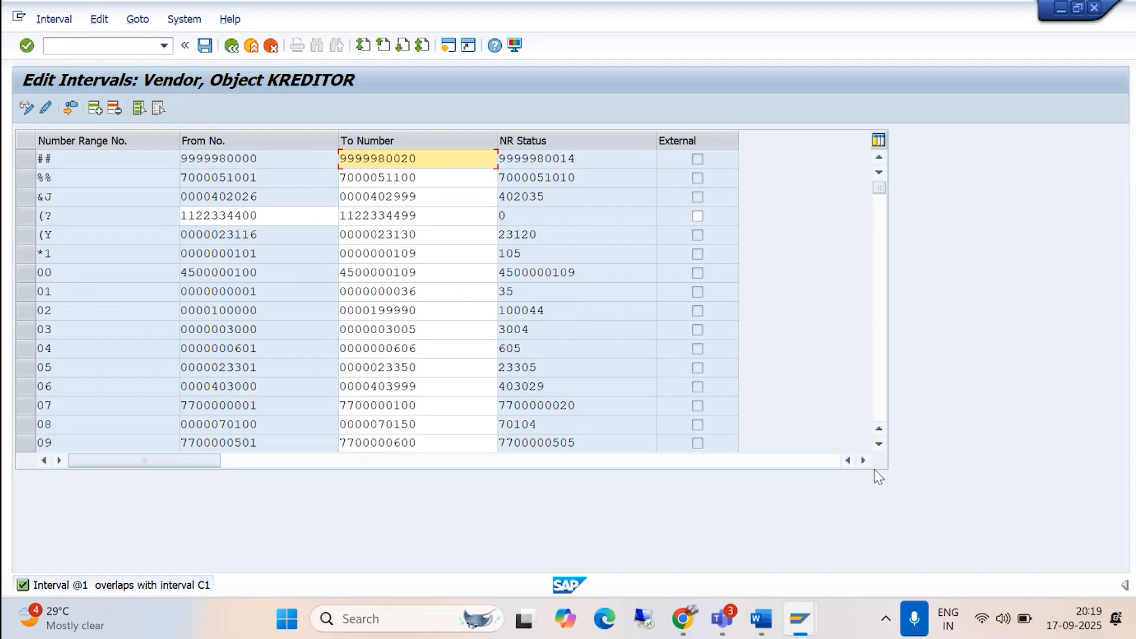
- Examine the existing vendor number range intervals for occupied limits, returning to the start of the list
left_click(879, 445)
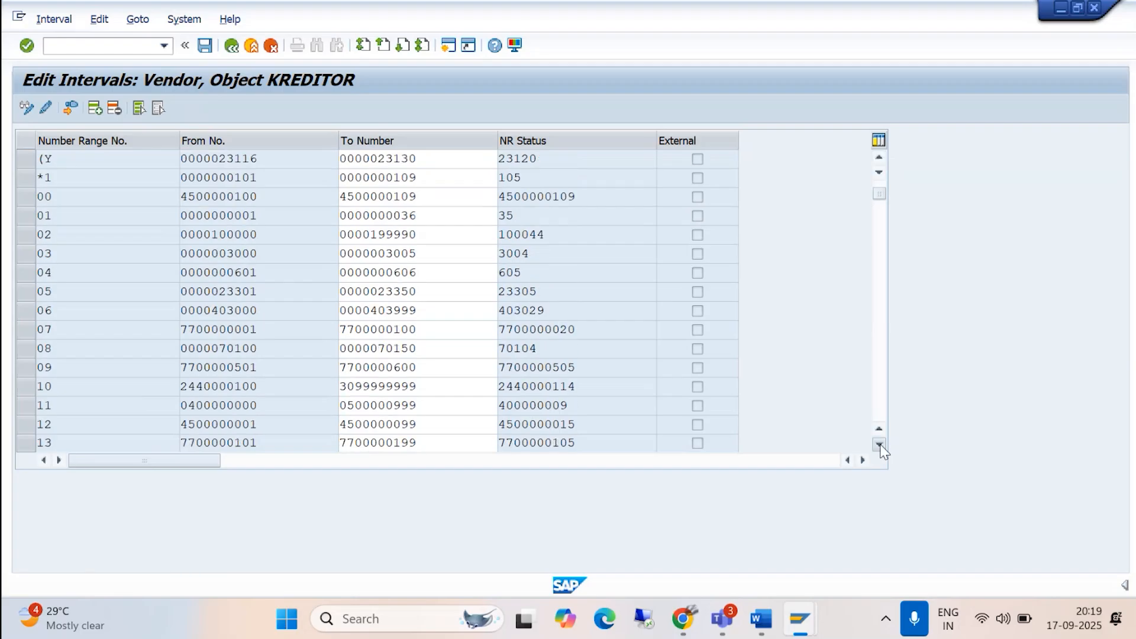
left_click(880, 445)
left_click(880, 445)
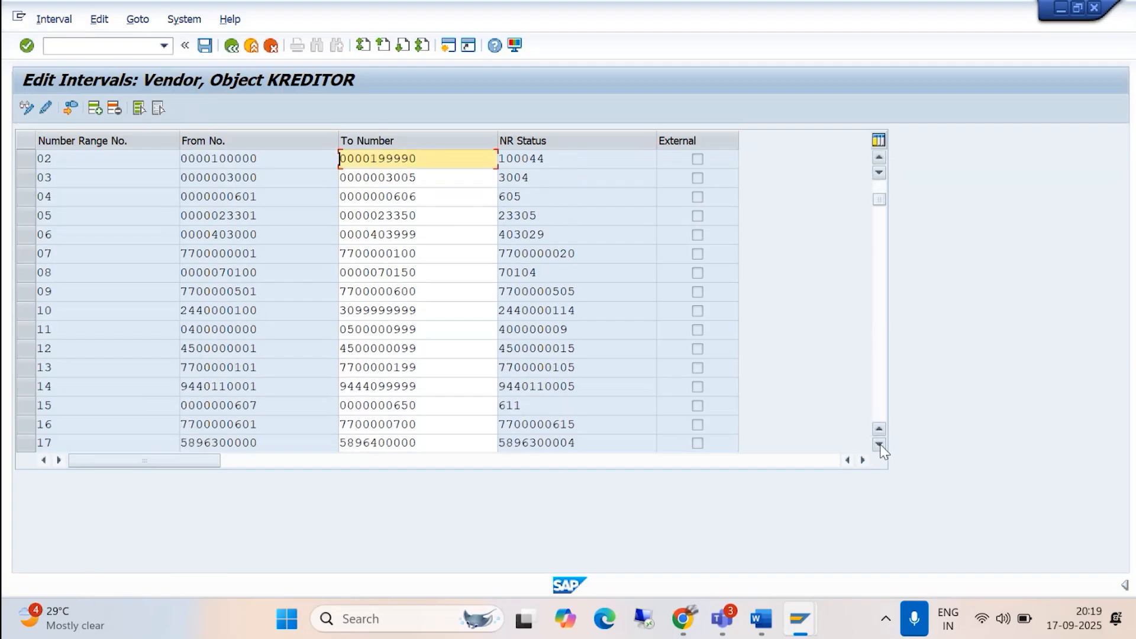
left_click(880, 445)
left_click(880, 445)
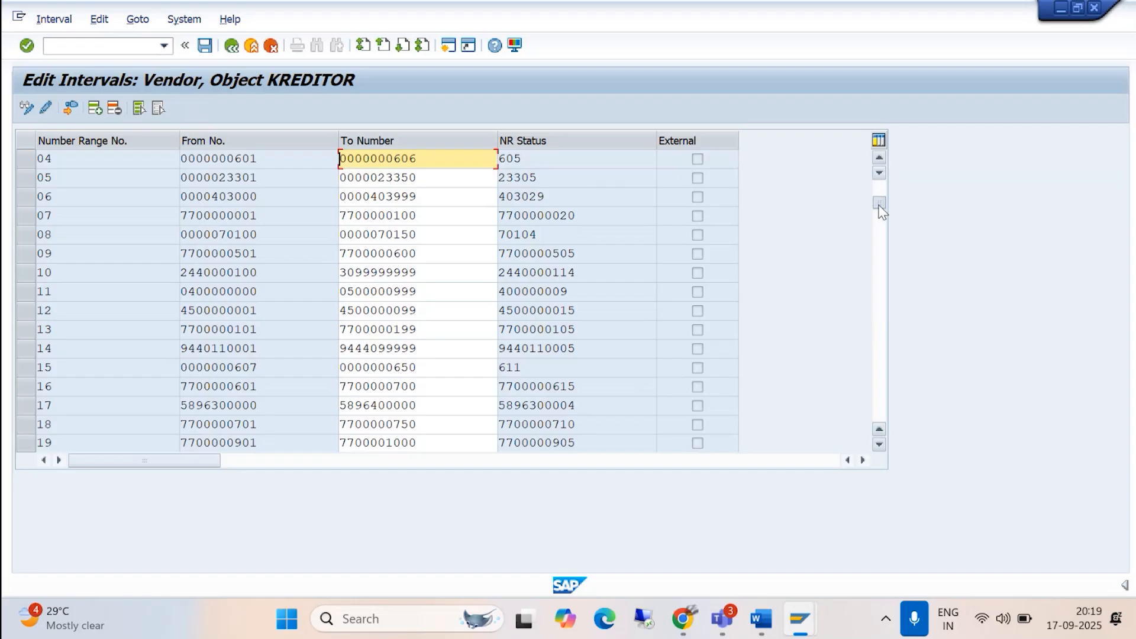
left_click(874, 179)
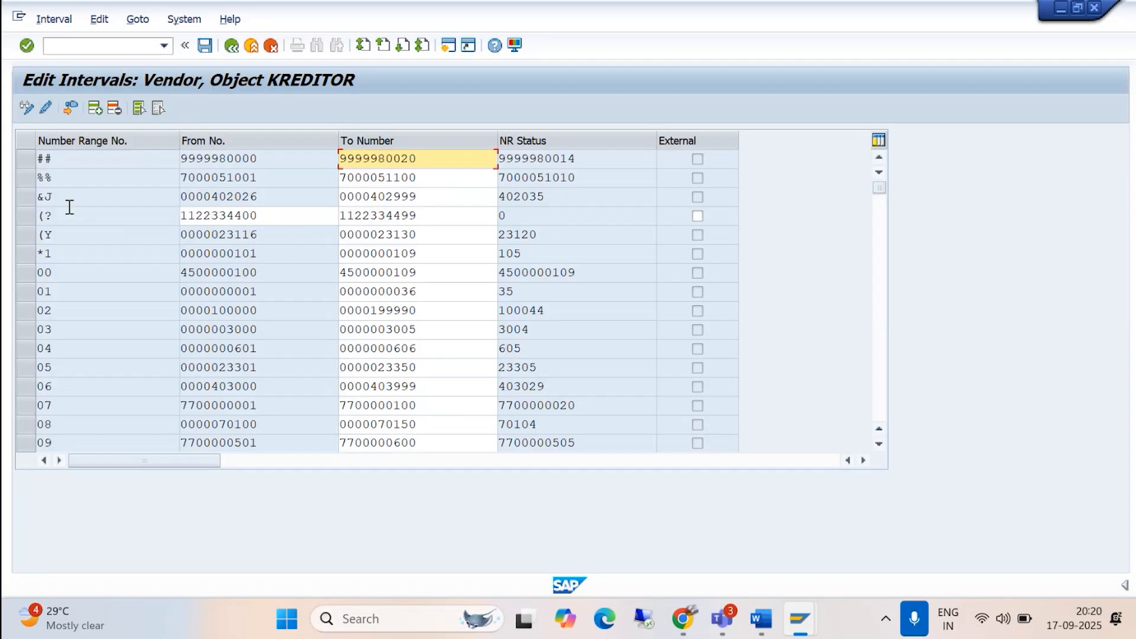
- Insert a blank interval line, leave vendor interval editing with the changes saved, and return to the Display IMG structure
left_click(94, 109)
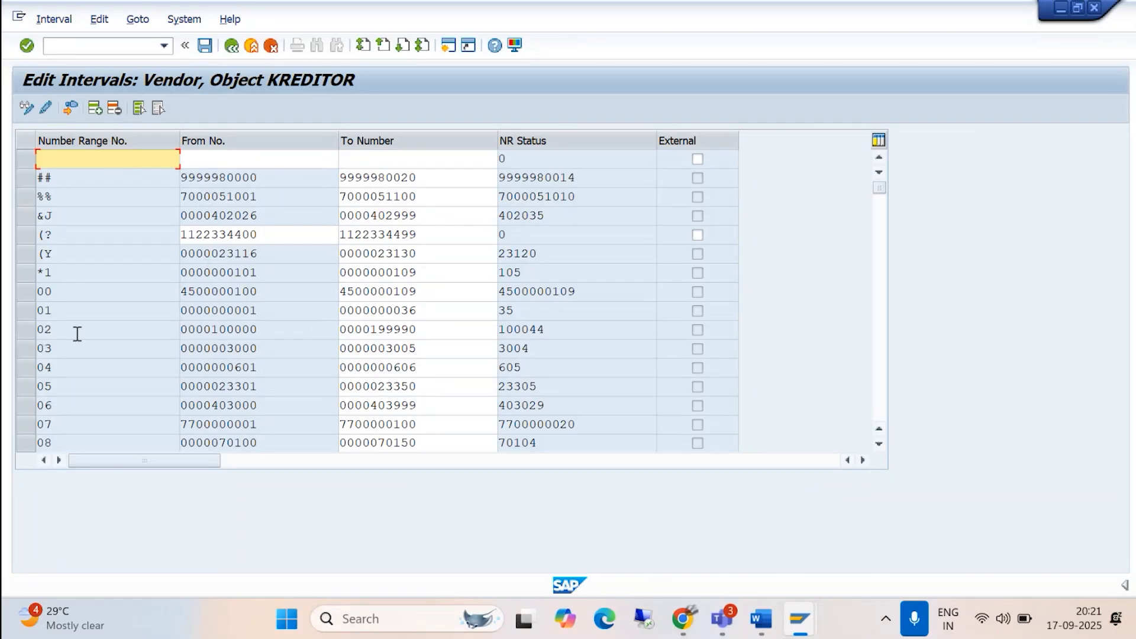
left_click(234, 50)
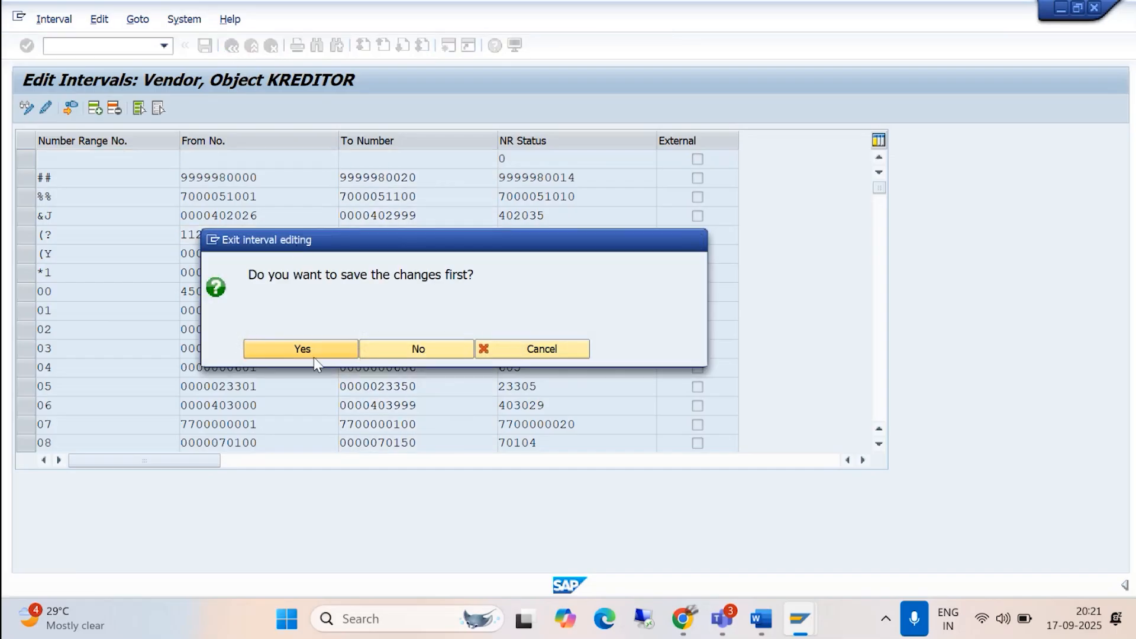
left_click(314, 355)
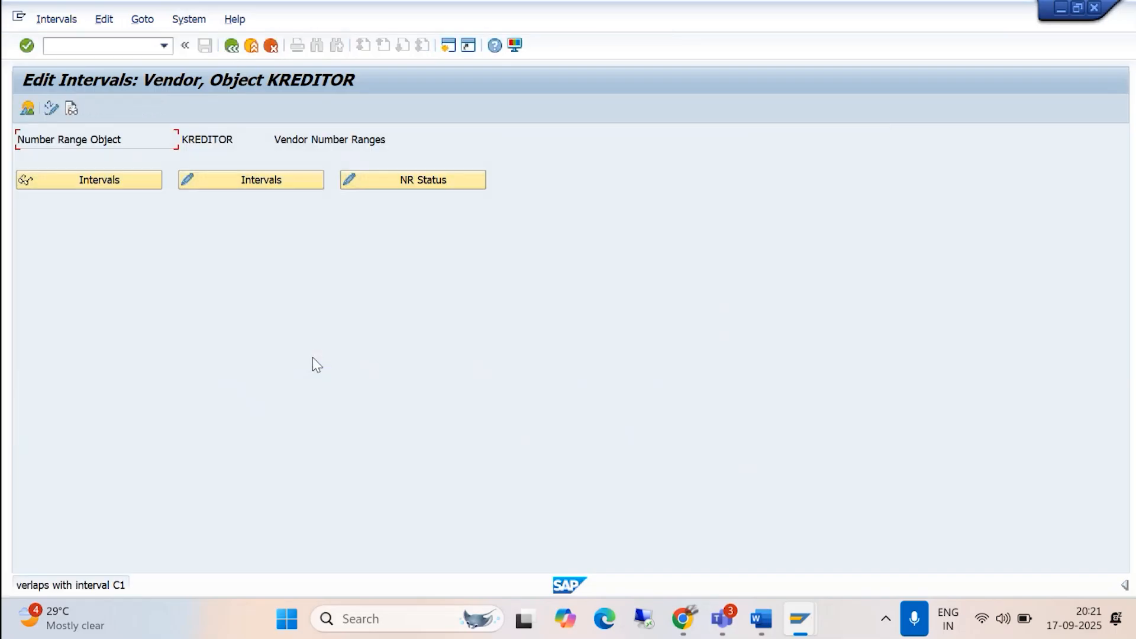
left_click(231, 47)
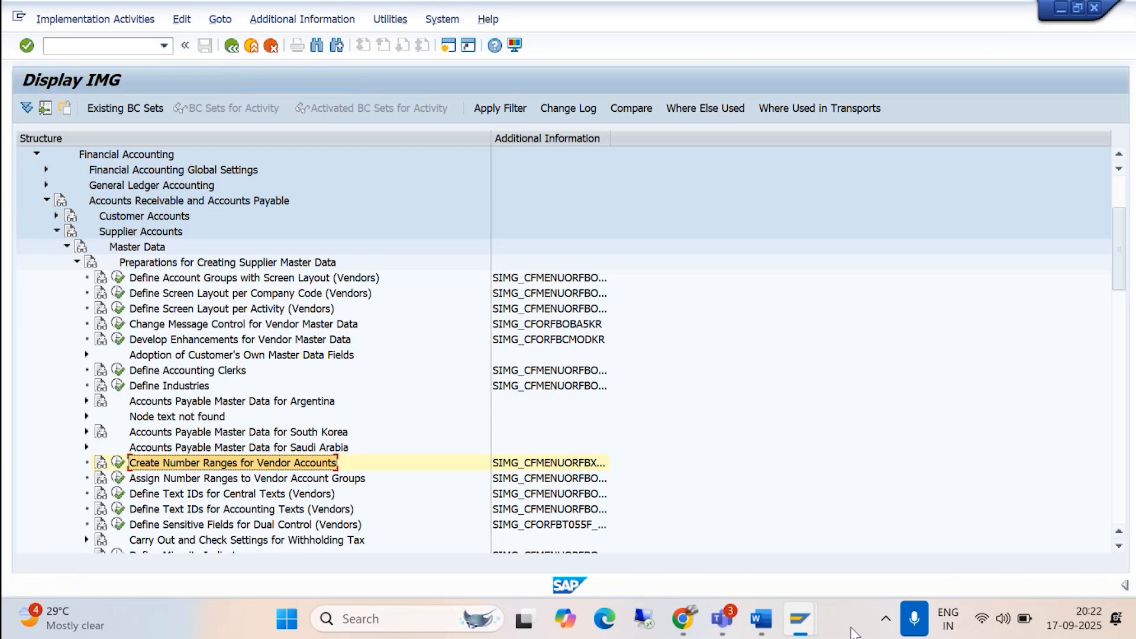
- Switch to the BP CONFIGURATION STEPS S4 document in Word and read the steps for creating and assigning vendor number ranges
left_click(761, 619)
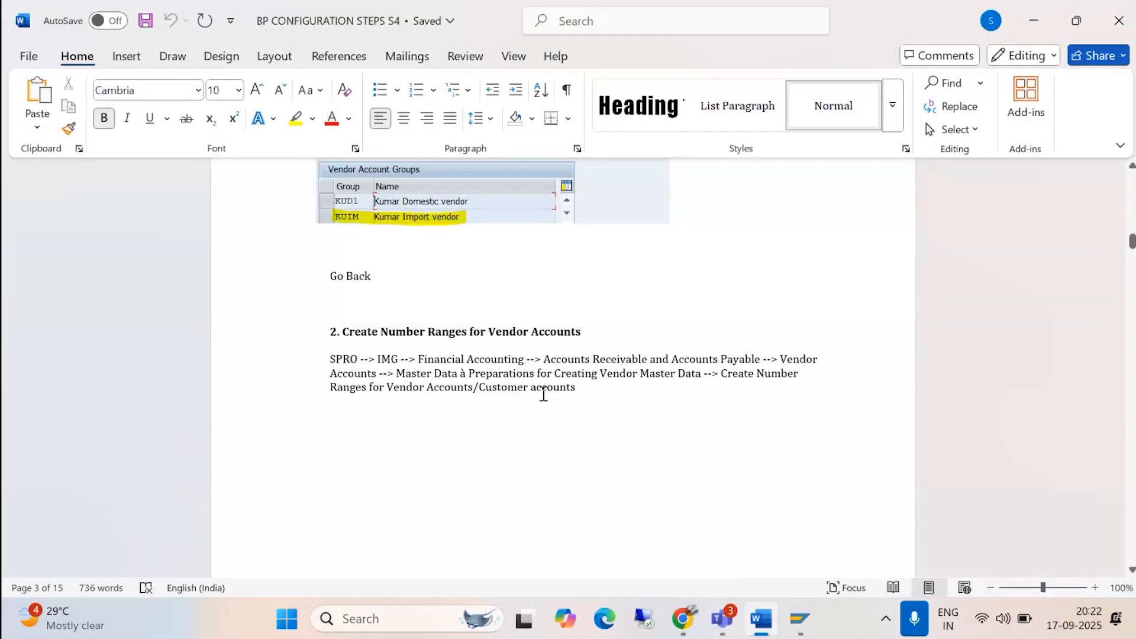
scroll(658, 381, "down", 2)
scroll(658, 379, "down", 10)
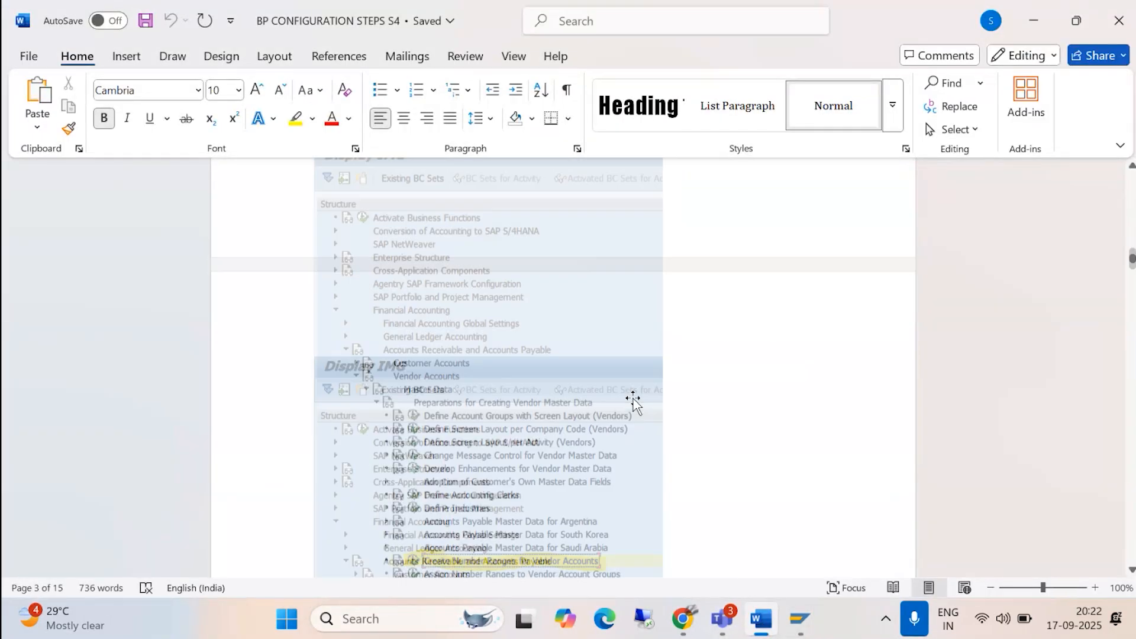
scroll(500, 404, "down", 8)
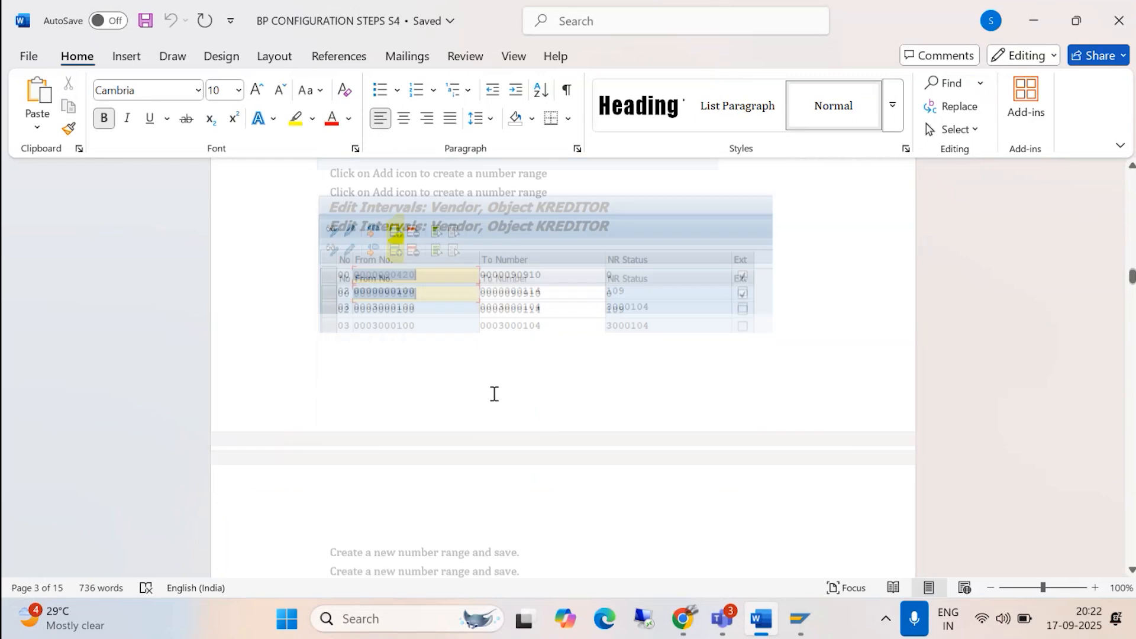
scroll(495, 395, "down", 5)
scroll(485, 465, "up", 8)
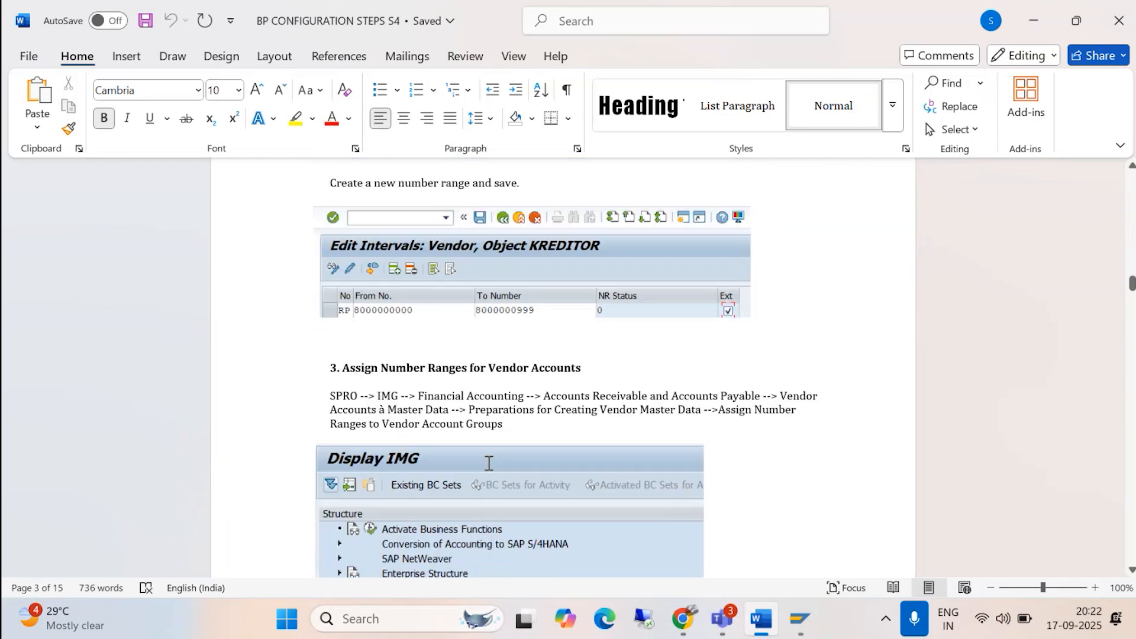
scroll(482, 468, "up", 3)
scroll(508, 441, "down", 10)
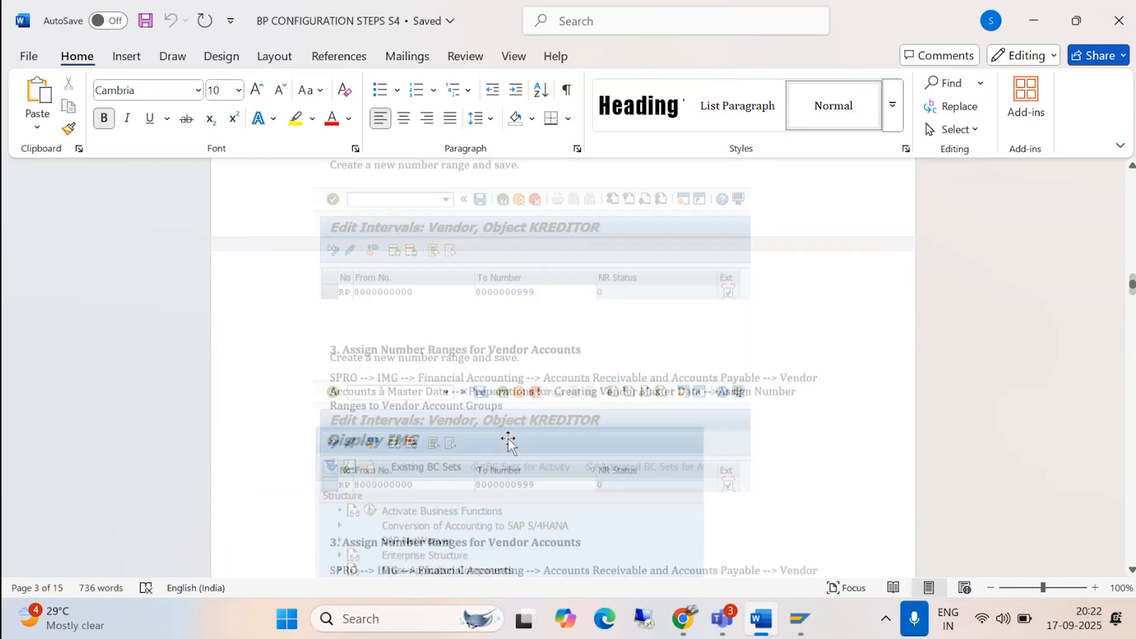
scroll(506, 438, "down", 3)
scroll(414, 295, "up", 2)
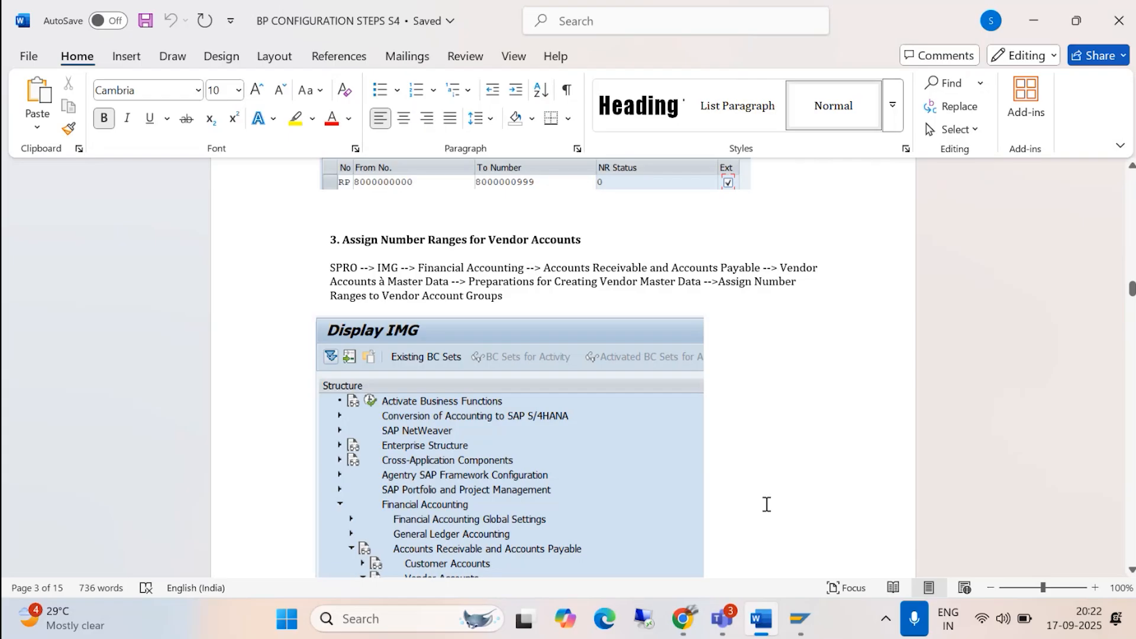
- Switch back to SAP, open Assign Number Ranges to Vendor Account Groups, and position the list on account group BDOM
left_click(808, 606)
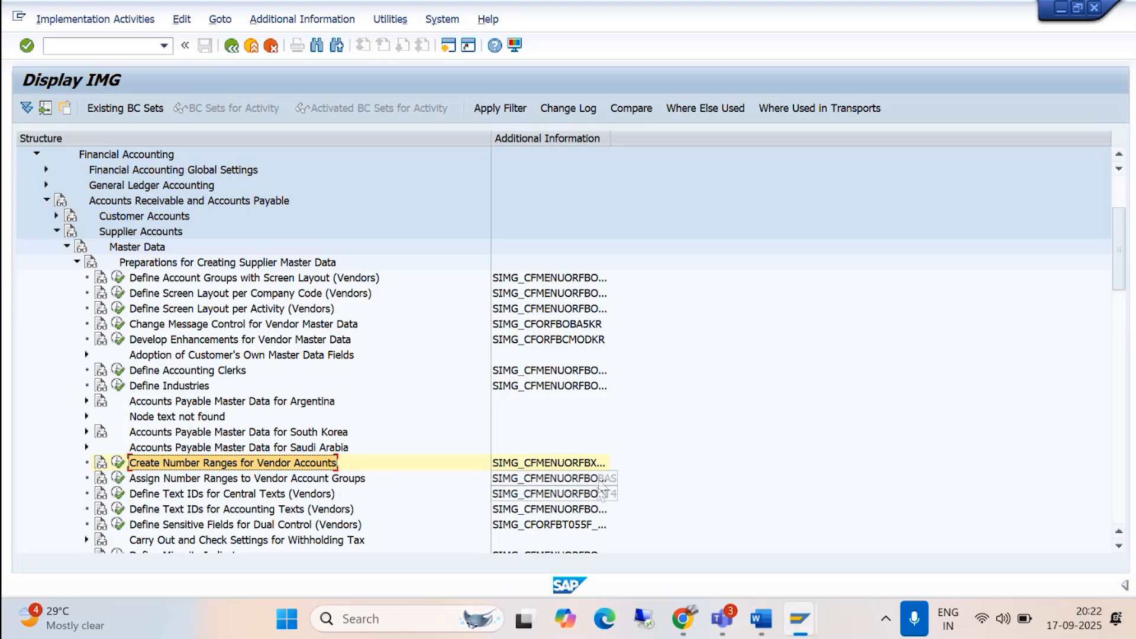
left_click(118, 479)
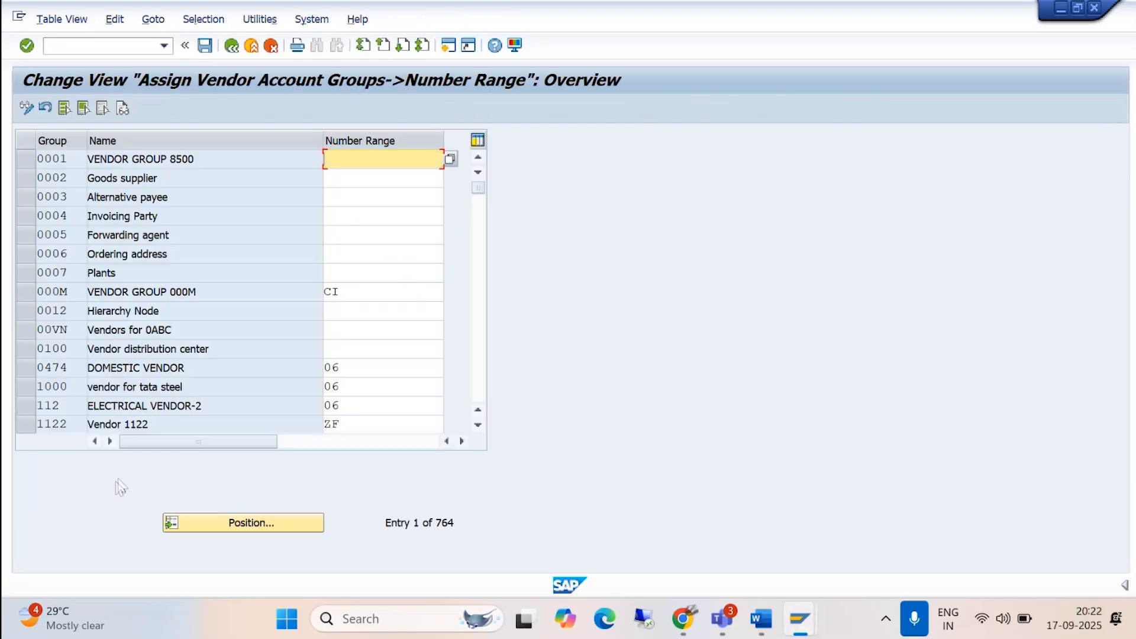
left_click(232, 523)
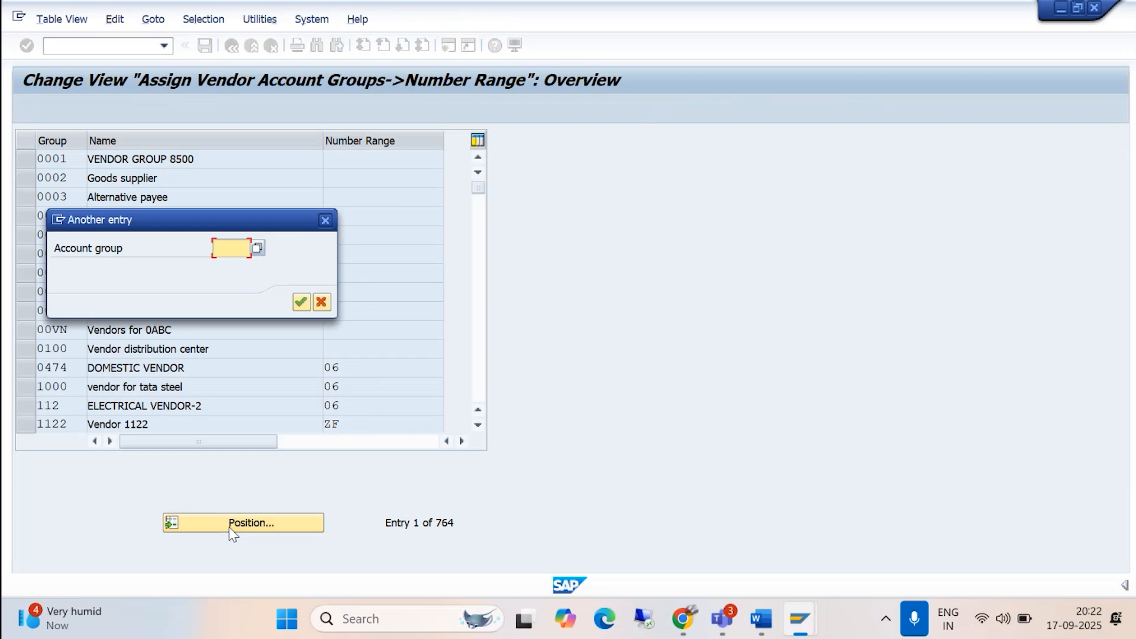
type("BDOM")
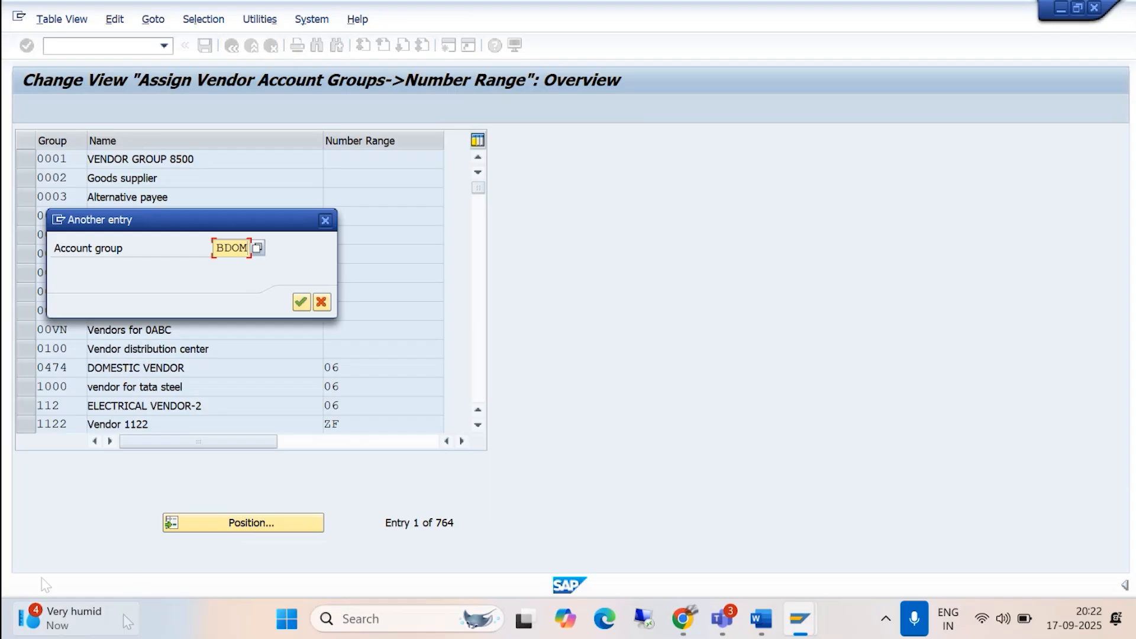
left_click(301, 302)
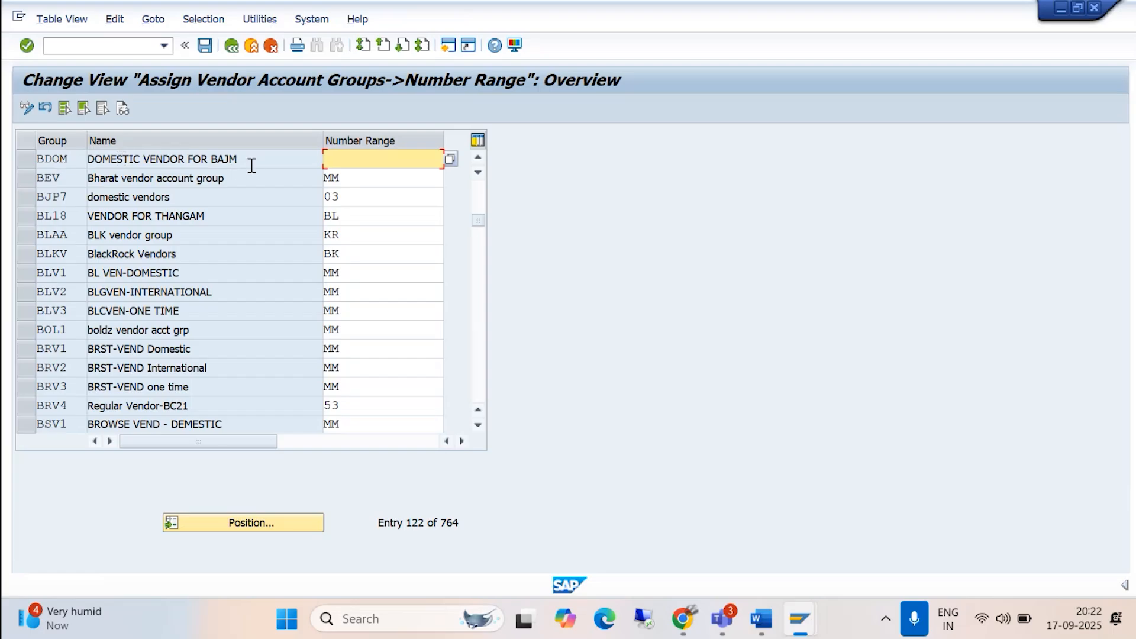
- Assign number range 02 to BDOM, clear BRV4's number range, and save under the BAJAJ GROUP OF COMPANIES customizing request
type("02")
left_click(207, 51)
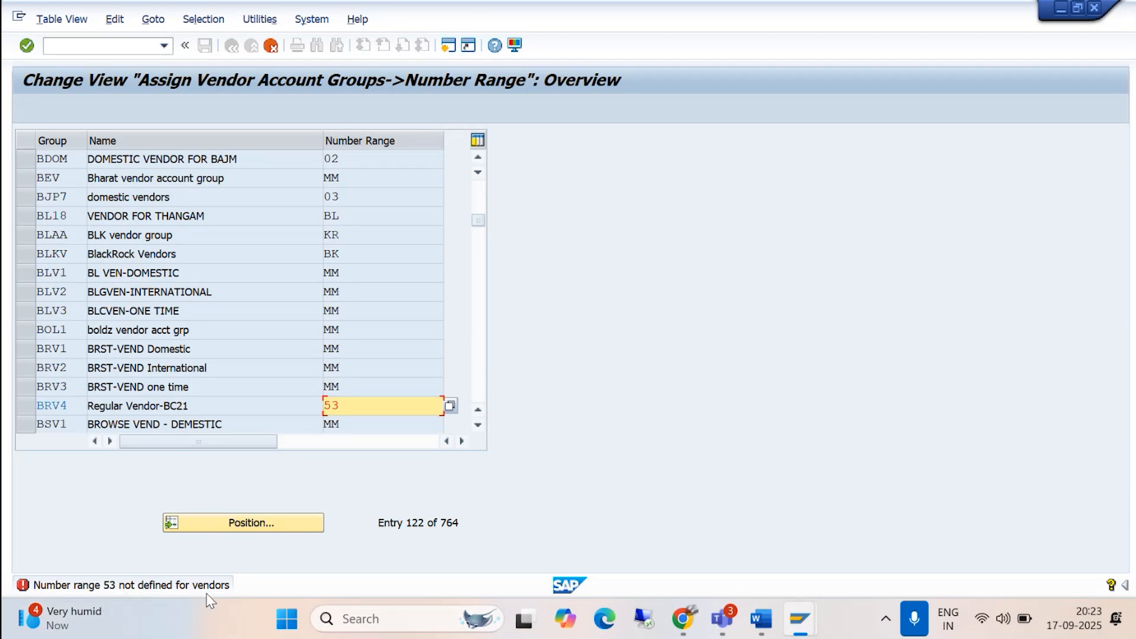
key("Return")
key("BackSpace")
key("BackSpace")
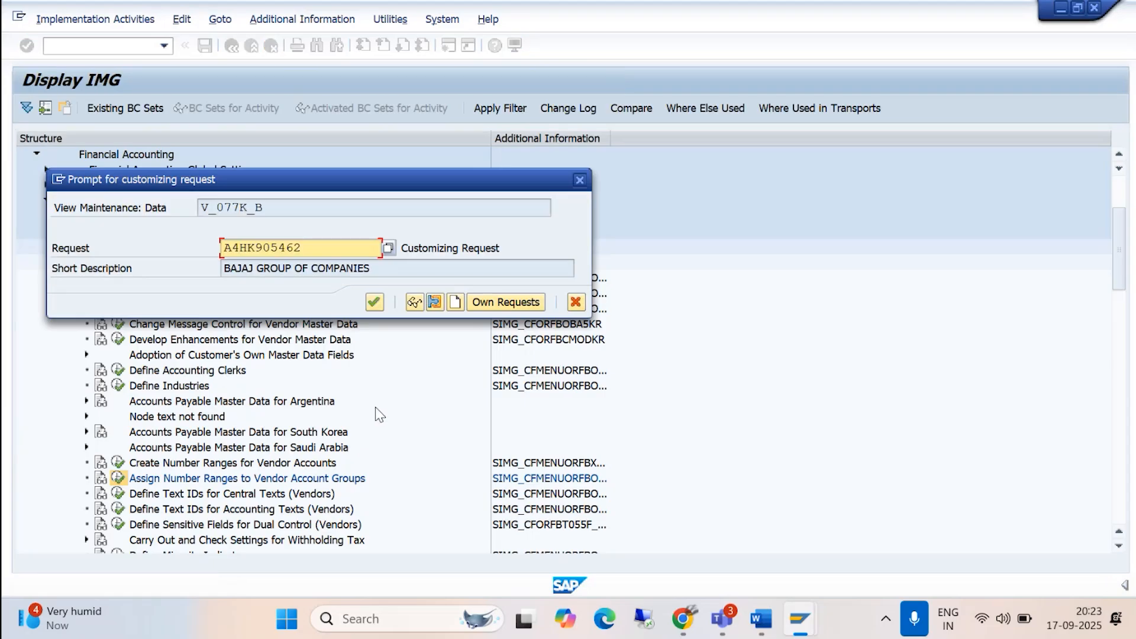
left_click(371, 303)
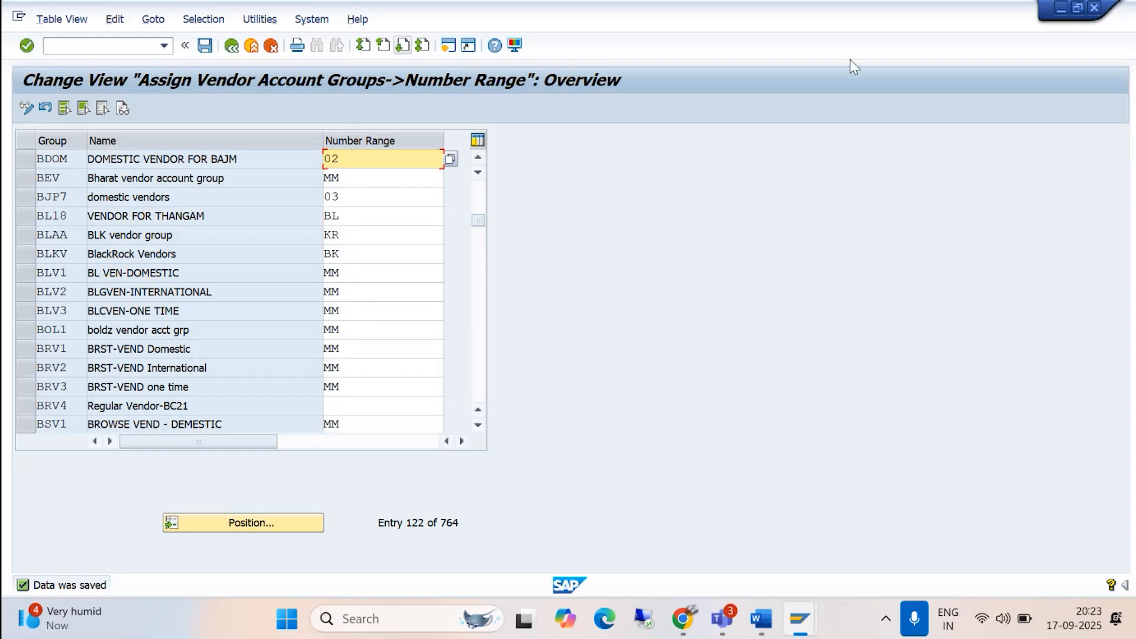
- Switch to the Word document and read on through the number range assignment to section 4, Define BP Role
mouse_move(759, 630)
left_click(763, 621)
scroll(702, 446, "down", 8)
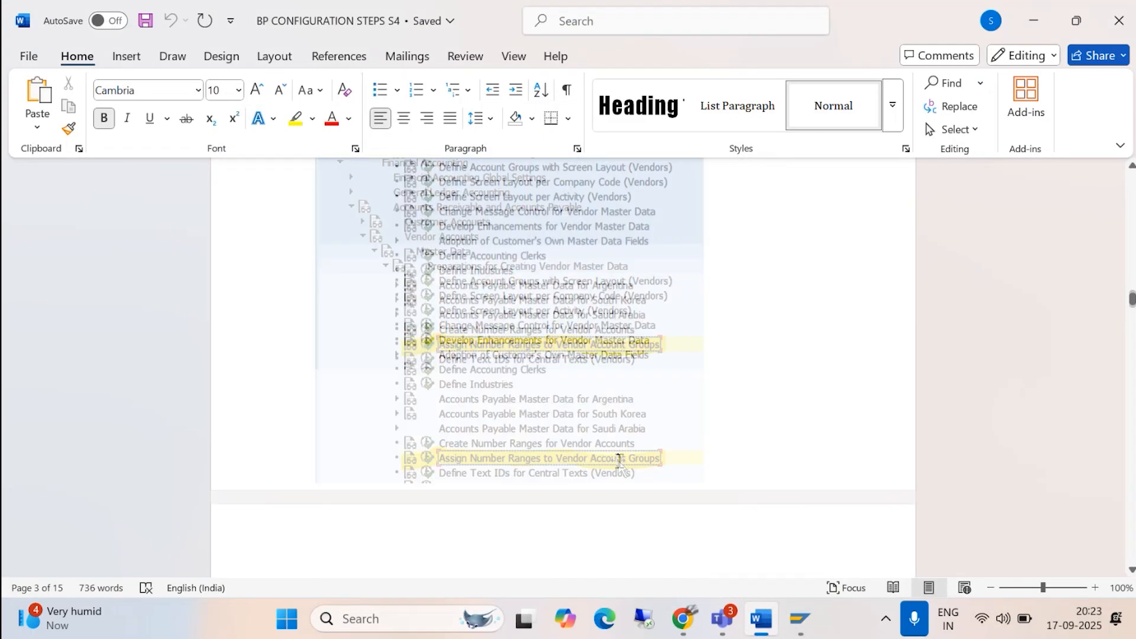
scroll(619, 462, "down", 8)
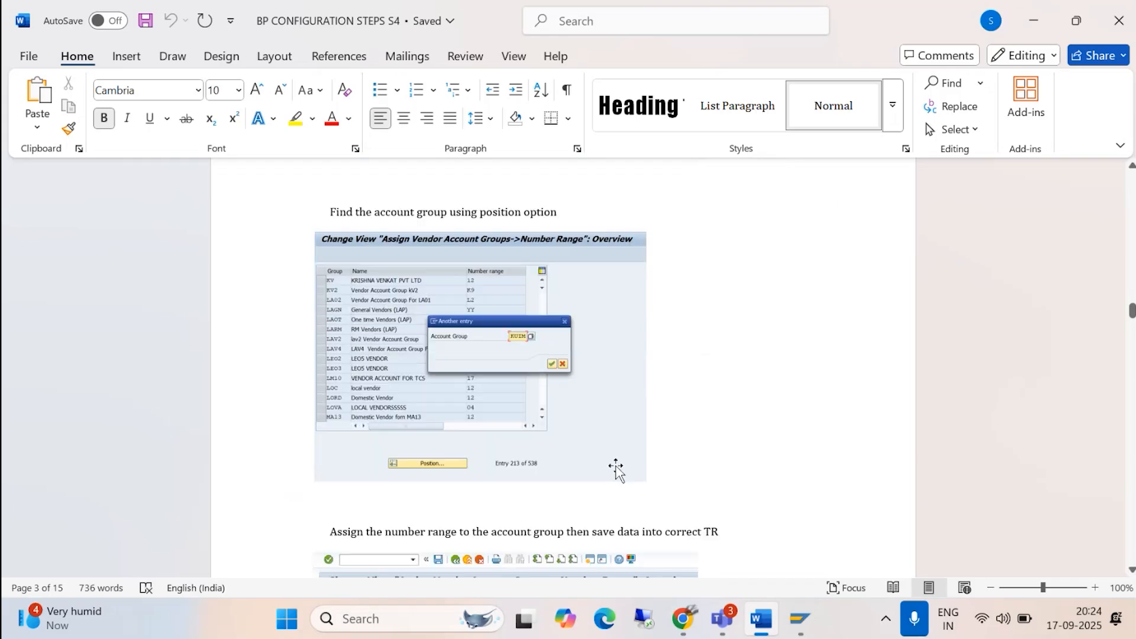
scroll(615, 467, "down", 10)
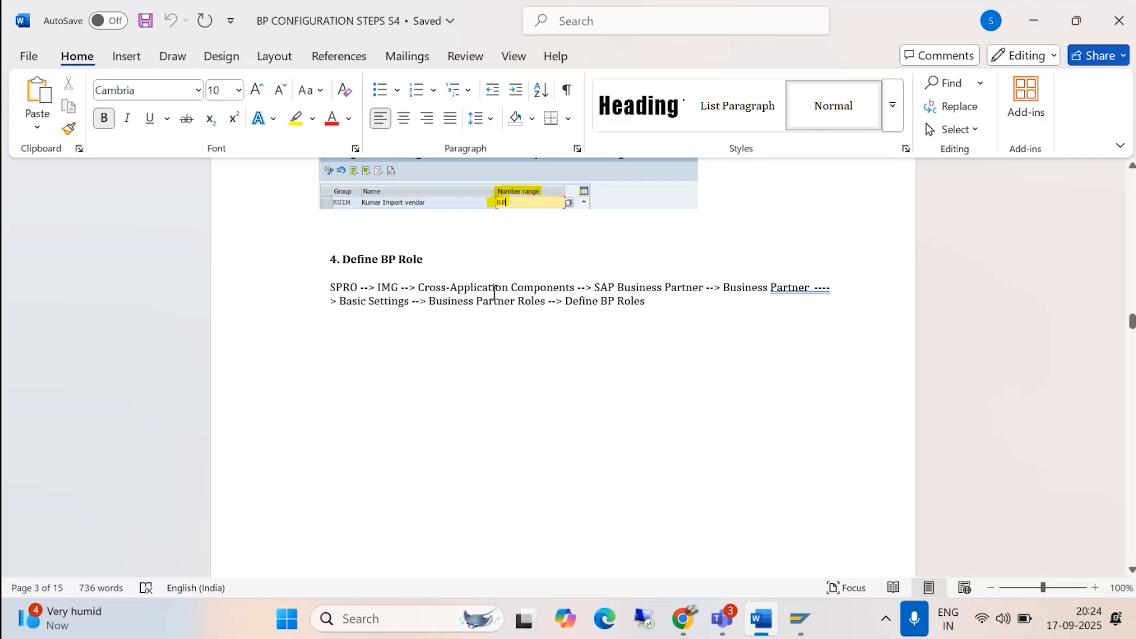
- Switch to SAP, leave the assignment view, reopen the SAP Reference IMG through SPRO, and check the documented Define BP Roles path
key("alt+Tab")
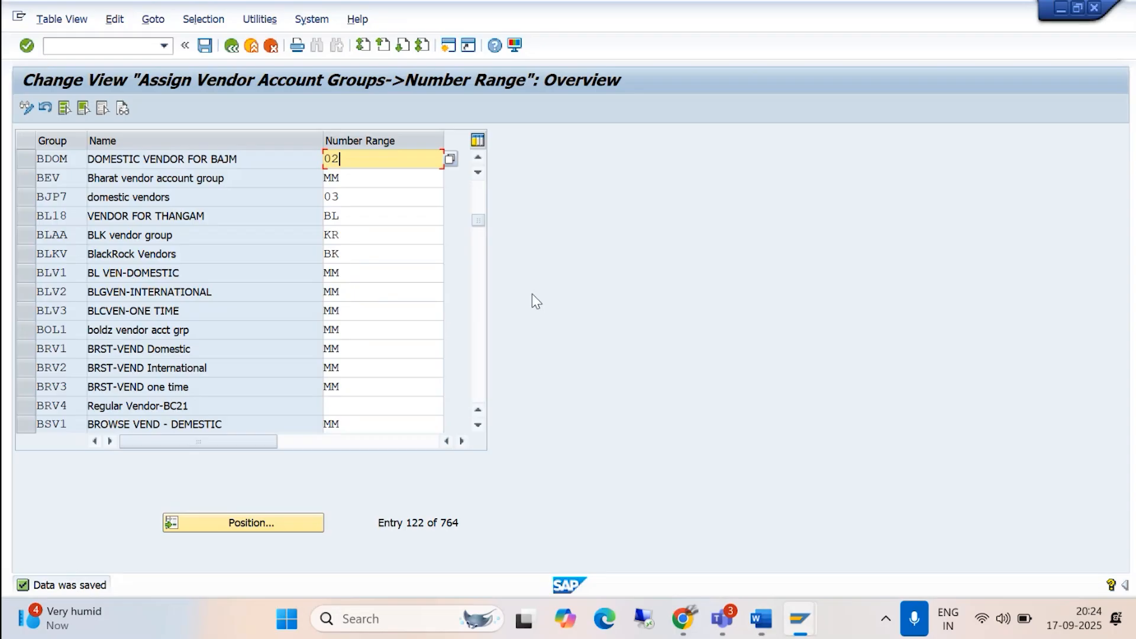
left_click(258, 47)
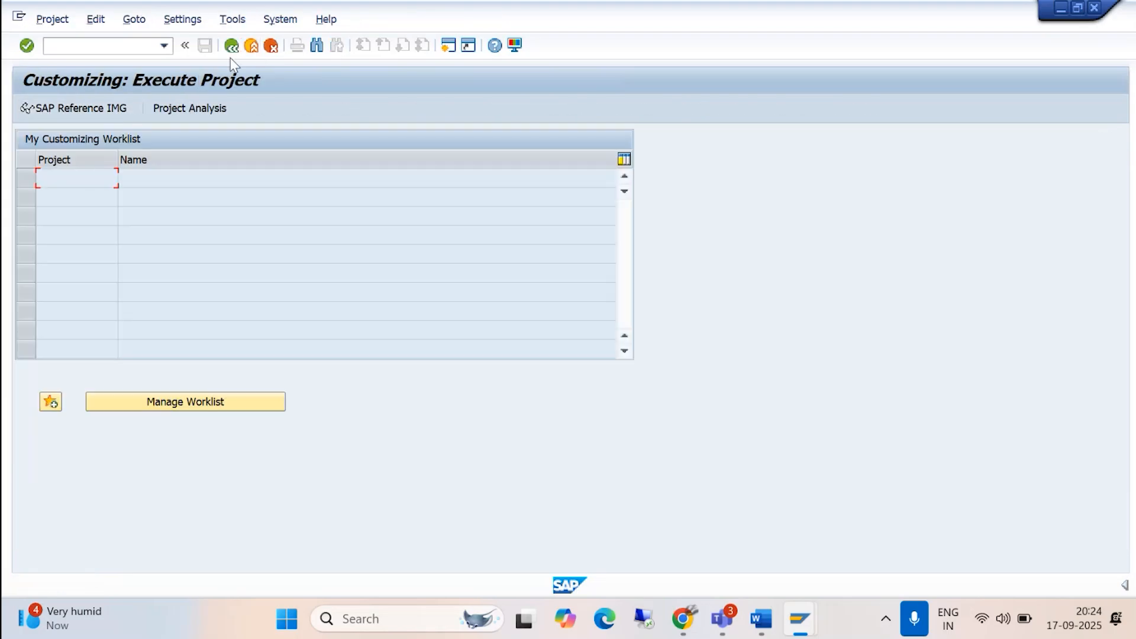
left_click(252, 46)
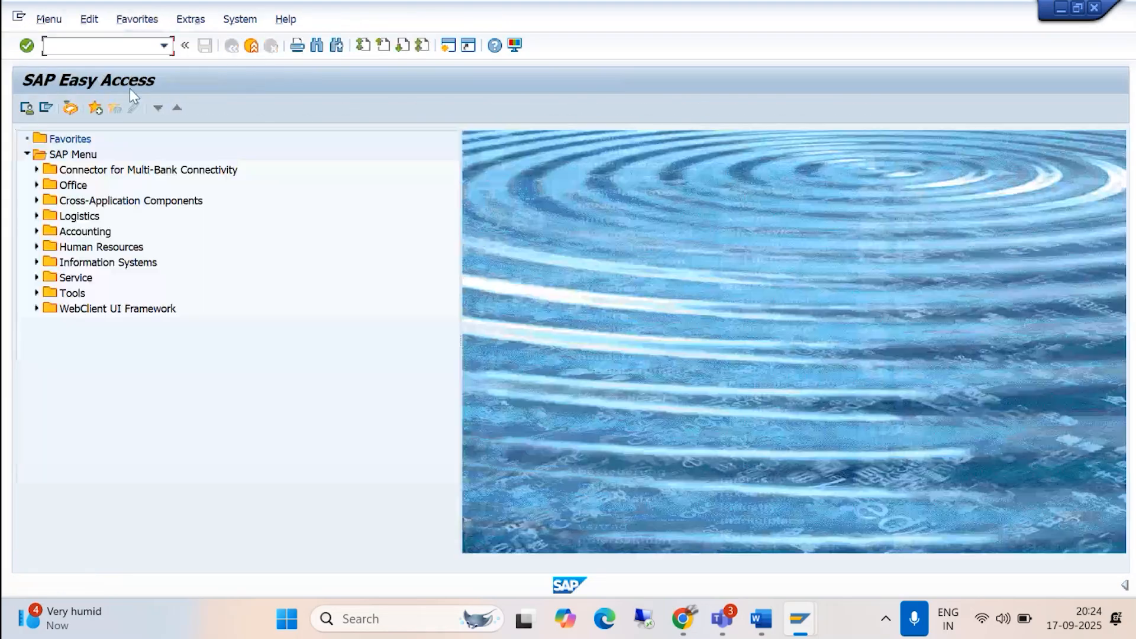
left_click(164, 45)
left_click(134, 56)
left_click(128, 47)
key("Return")
left_click(76, 110)
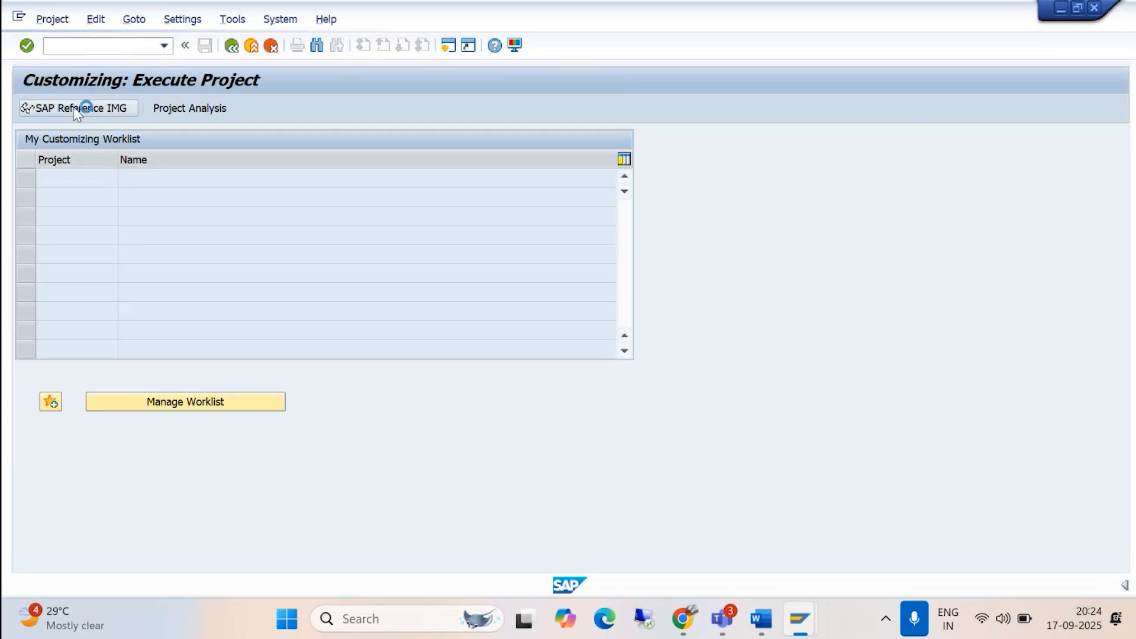
key("alt+Tab")
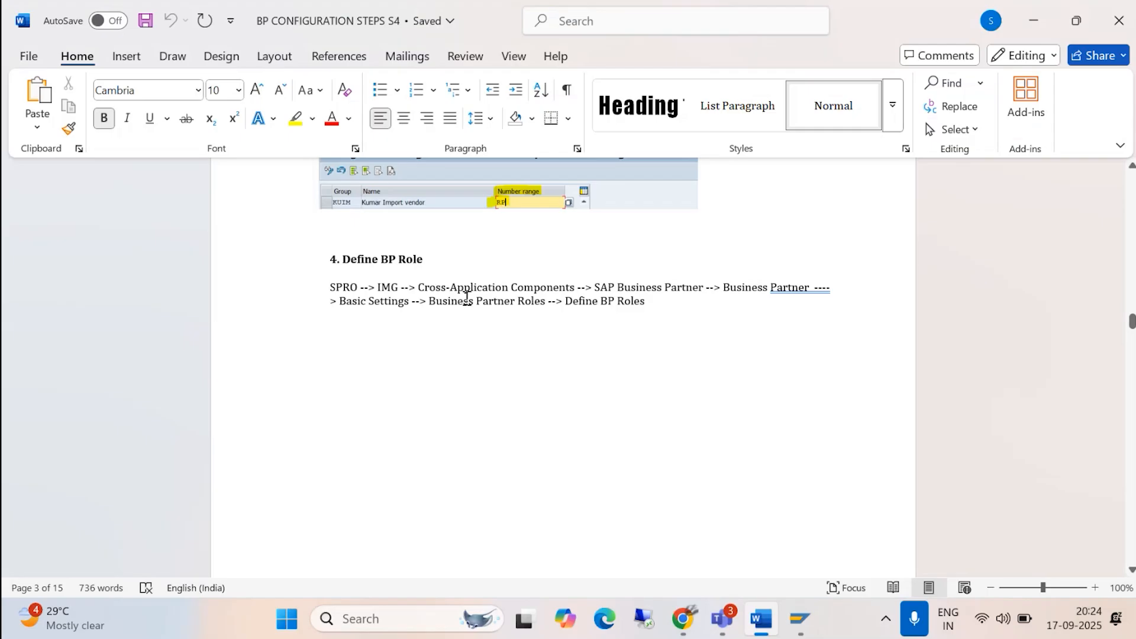
key("alt+Tab")
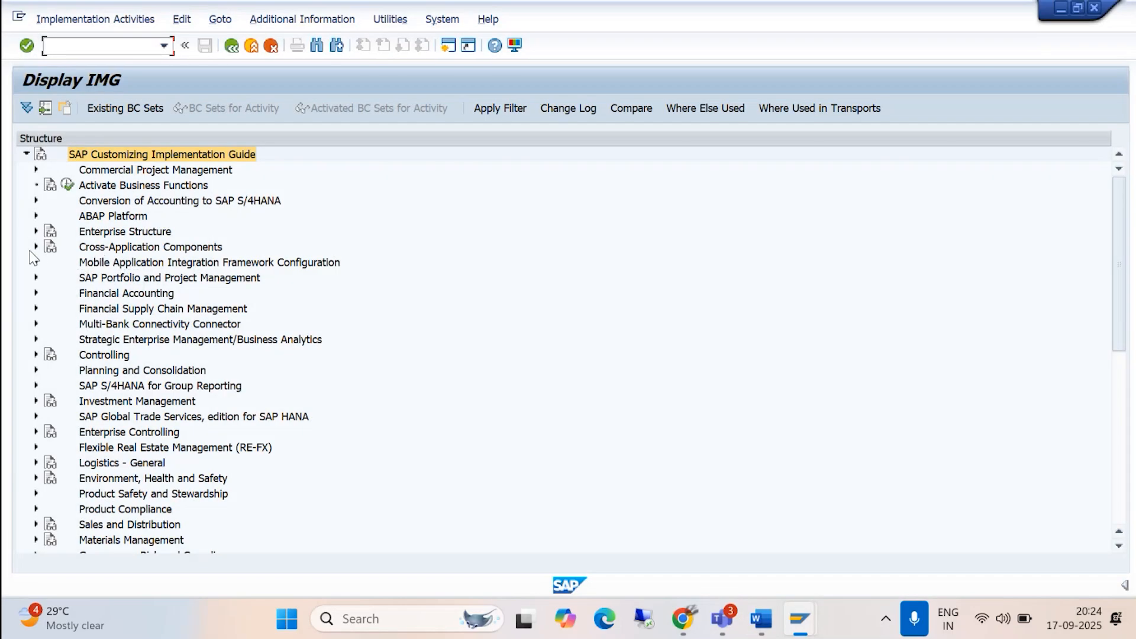
- Expand Cross-Application Components, SAP Business Partner and Business Partner in the IMG, checking the path against the Word document
left_click(36, 247)
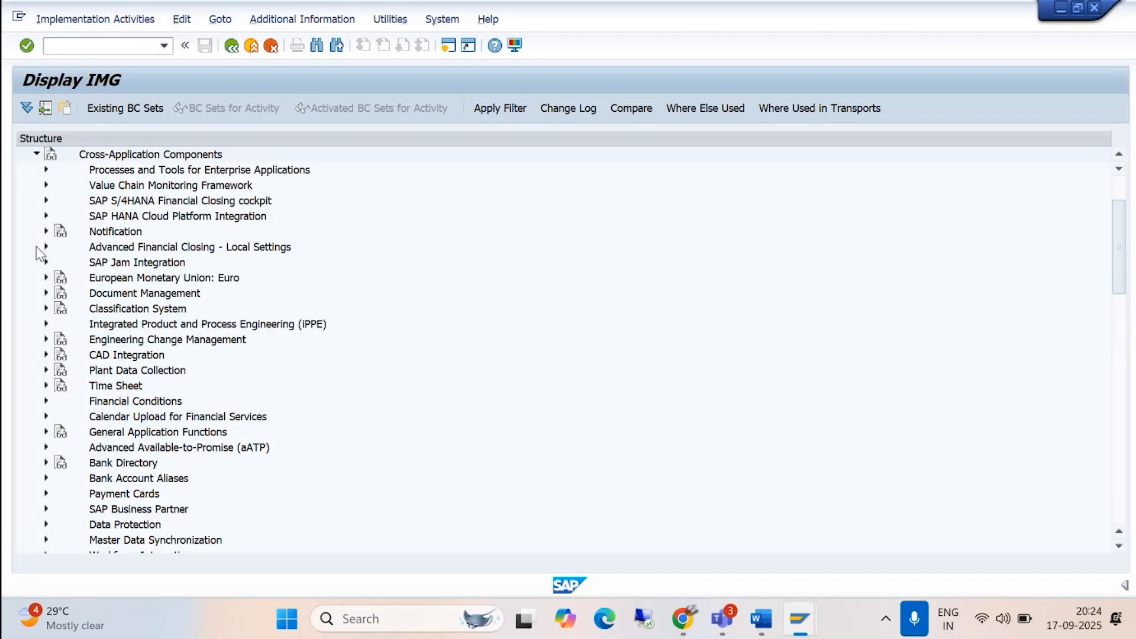
key("alt+Tab")
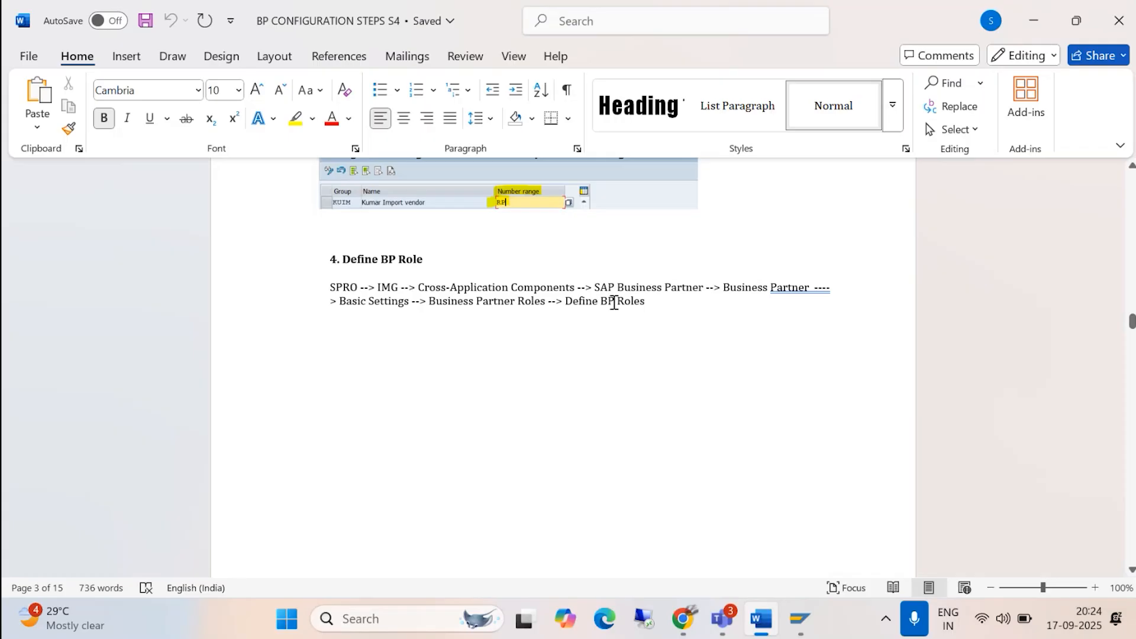
key("alt+Tab")
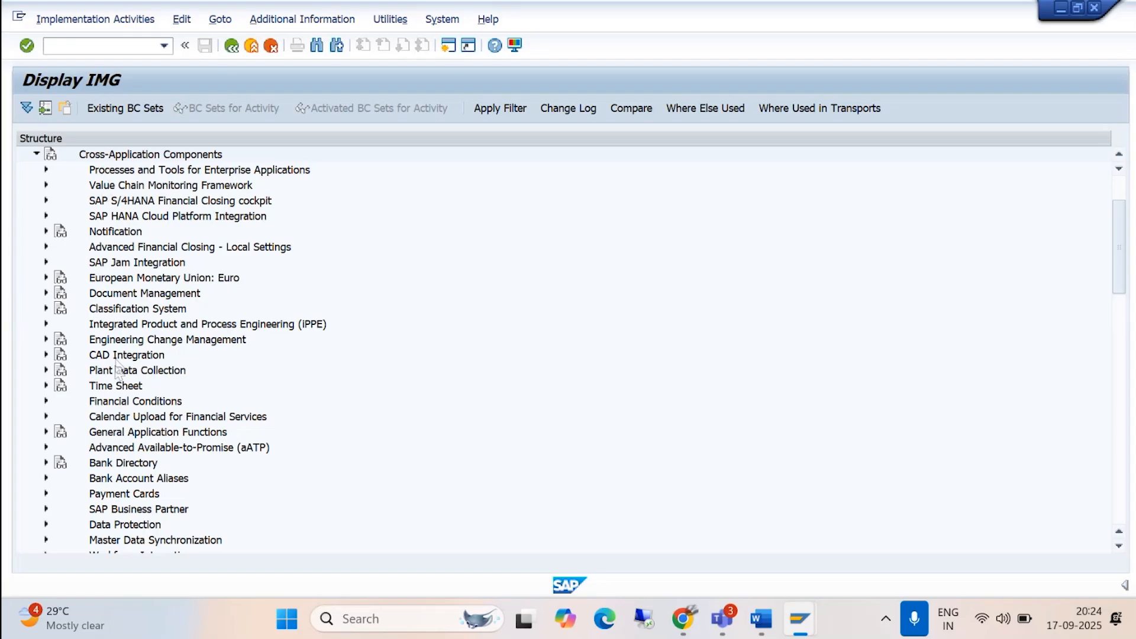
scroll(115, 384, "down", 2)
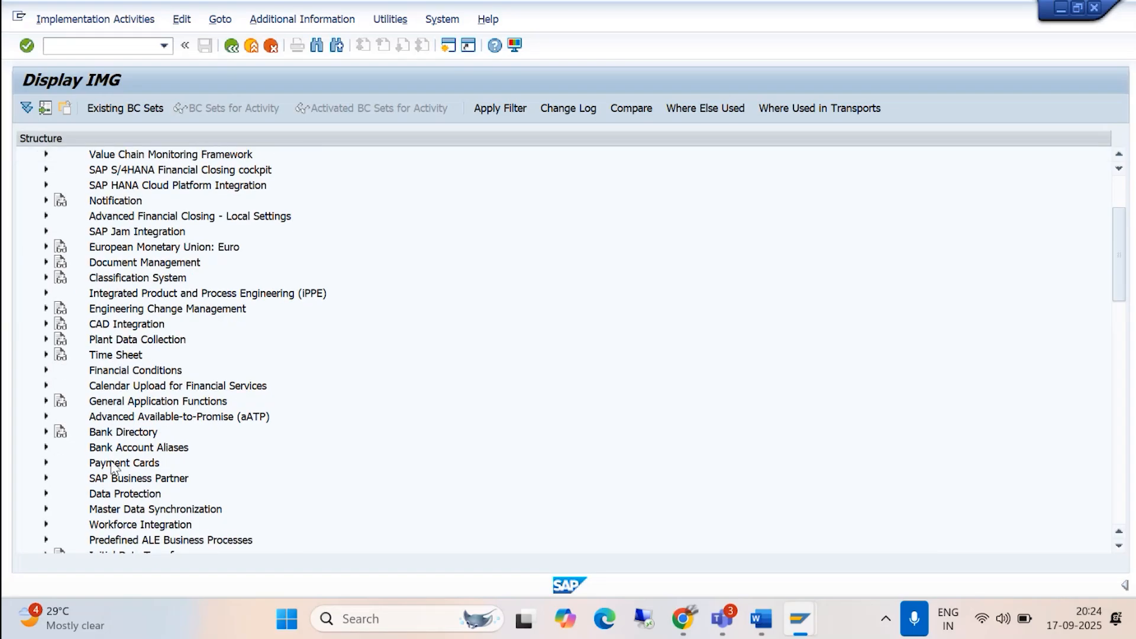
left_click(47, 478)
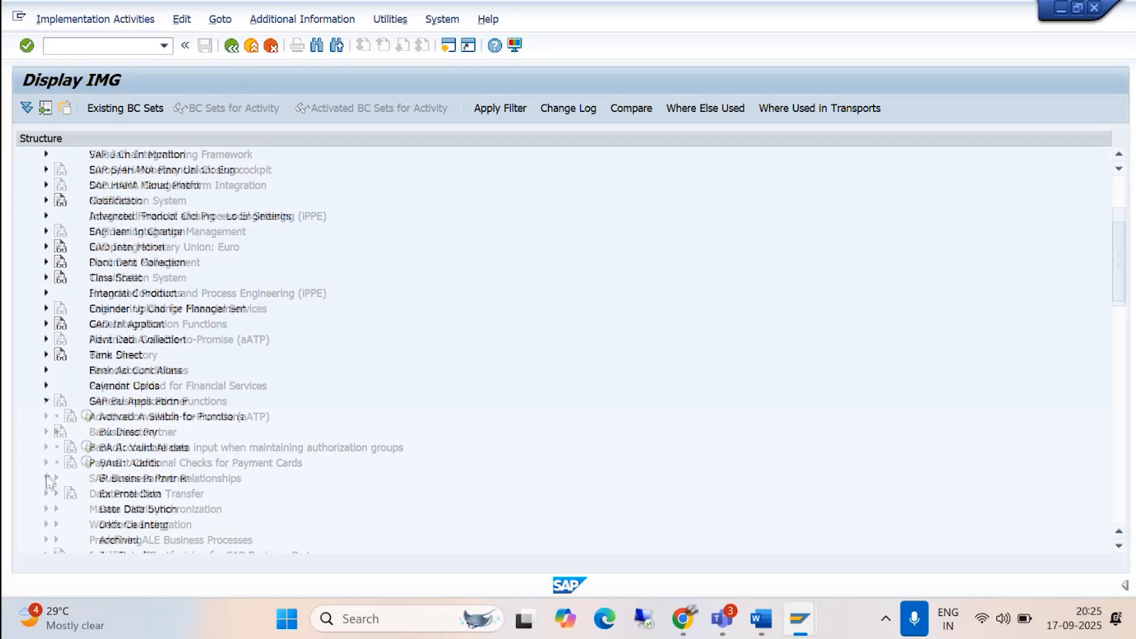
key("alt+Tab")
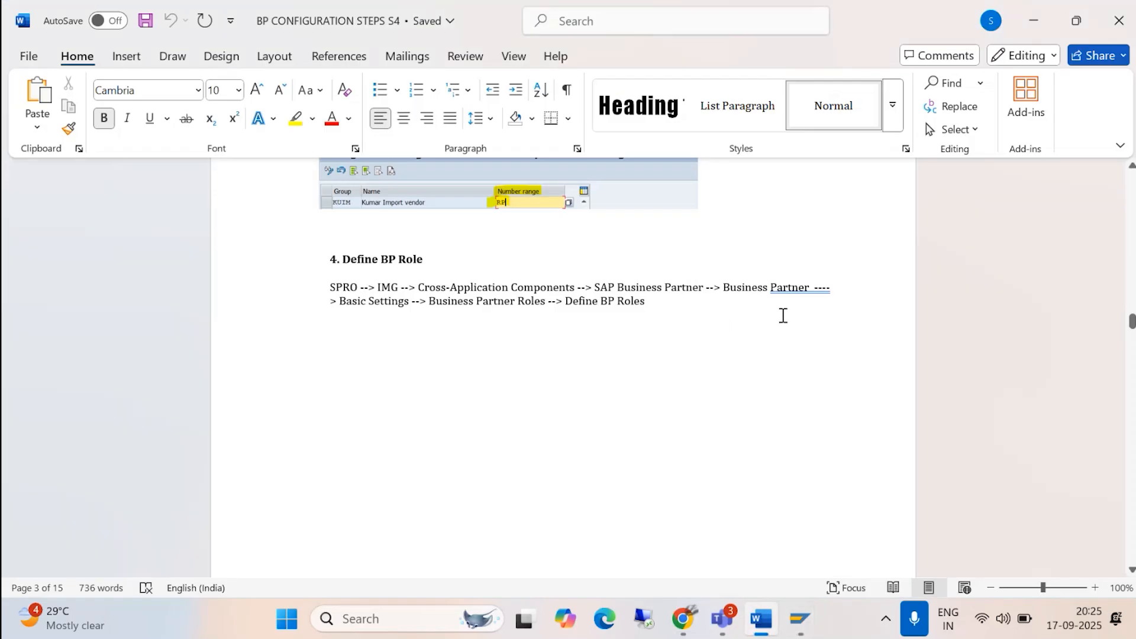
key("alt+Tab")
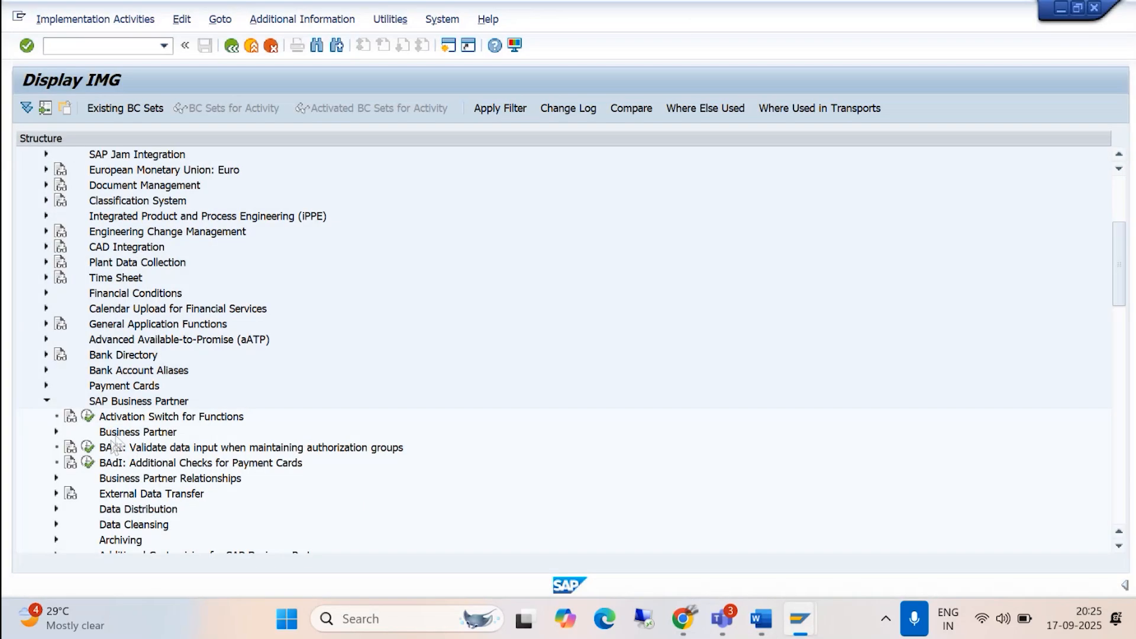
left_click(56, 432)
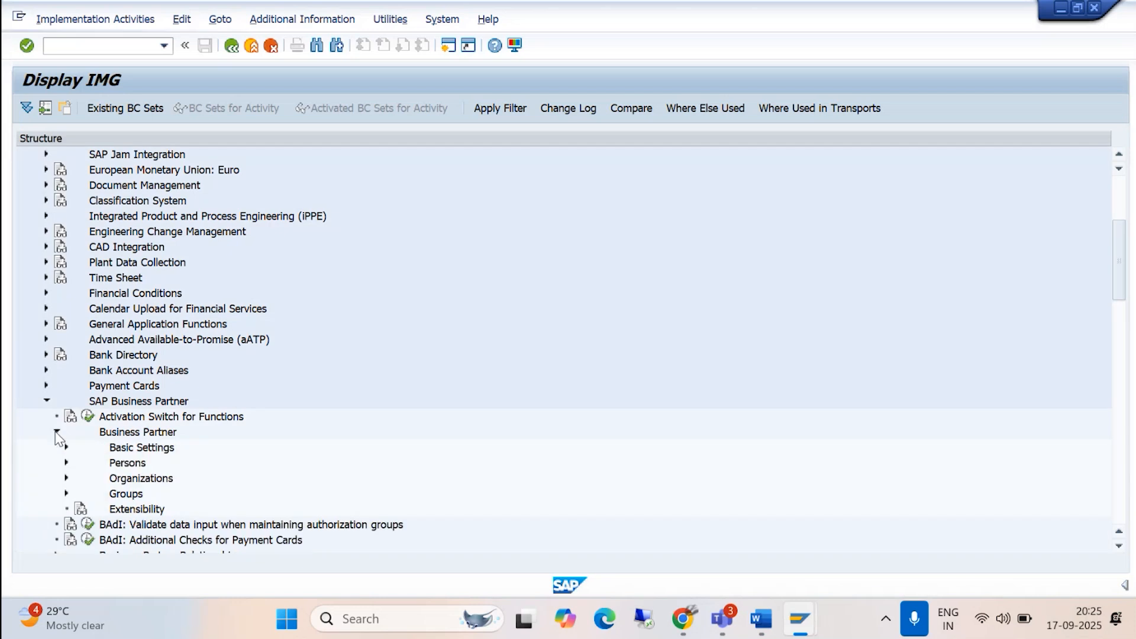
- Follow the documented path through Basic Settings and Business Partner Roles, and open the Define BP Roles activity
key("alt+Tab")
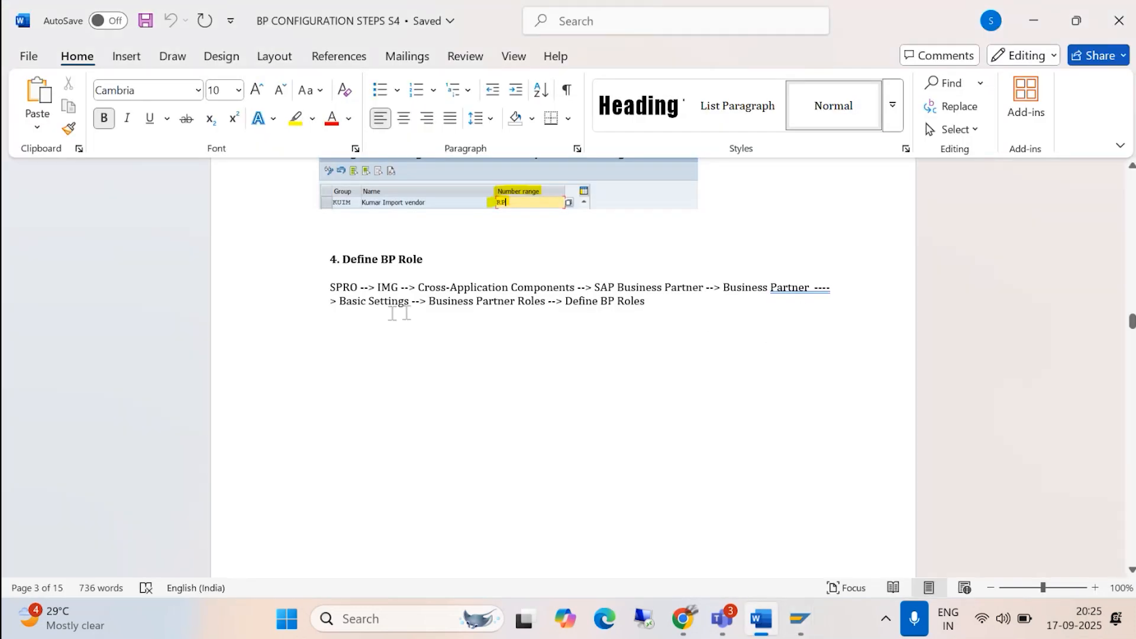
key("alt+Tab")
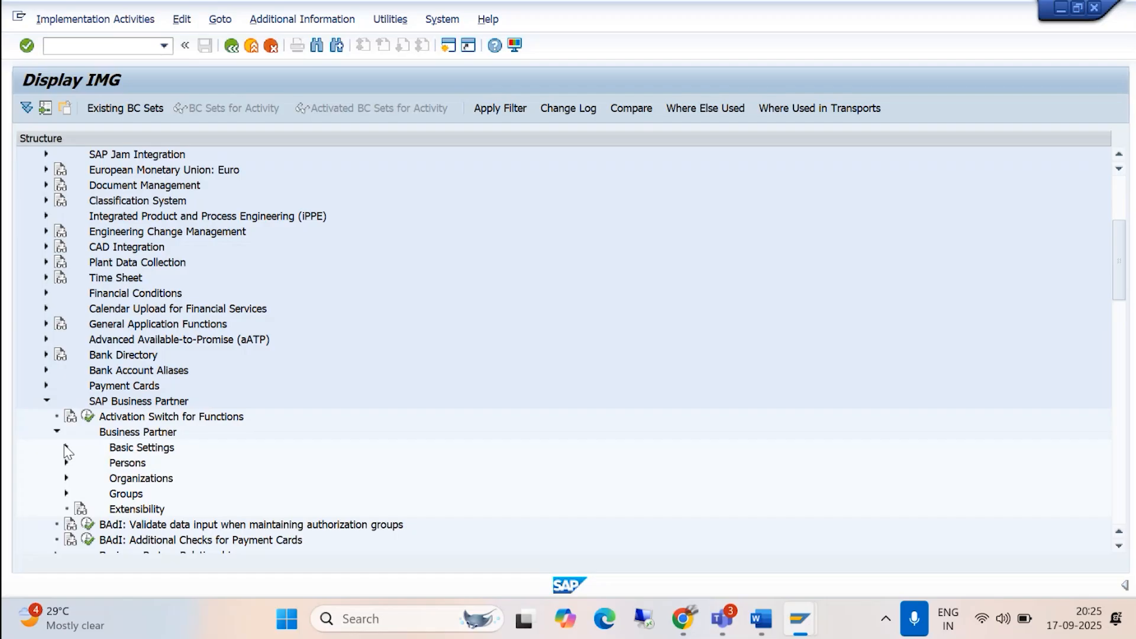
left_click(67, 448)
key("alt+Tab")
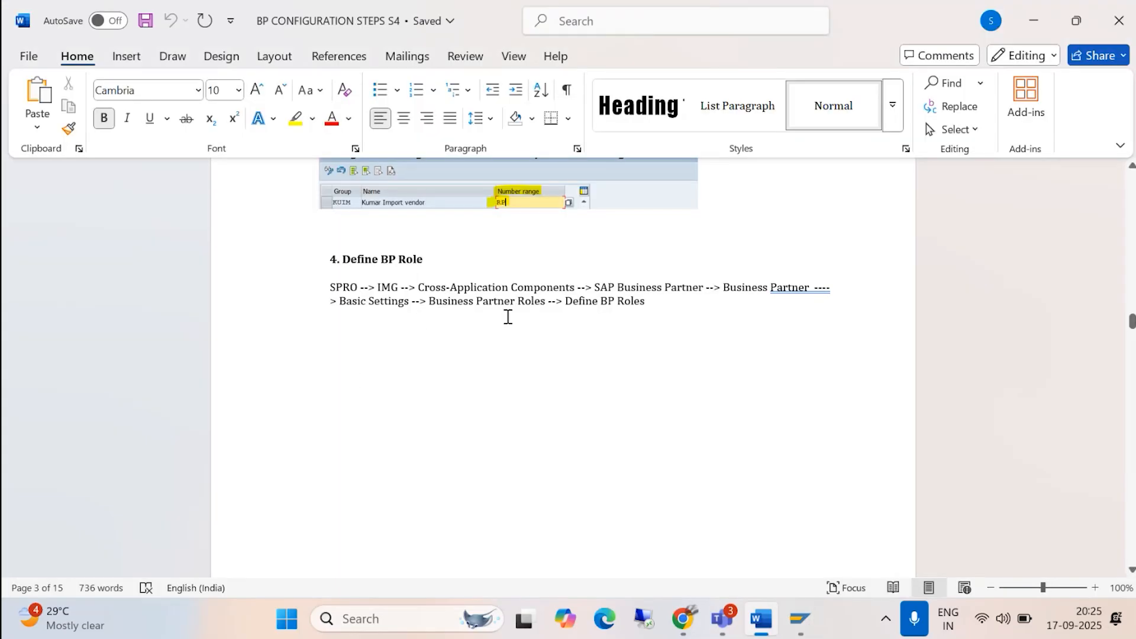
key("alt+Tab")
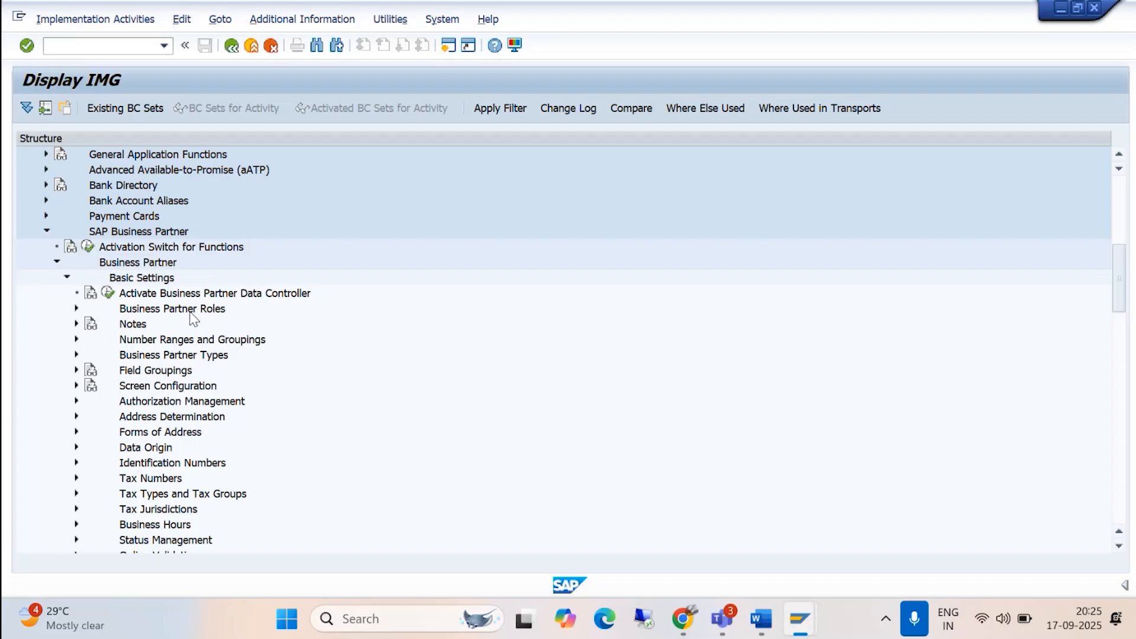
left_click(76, 309)
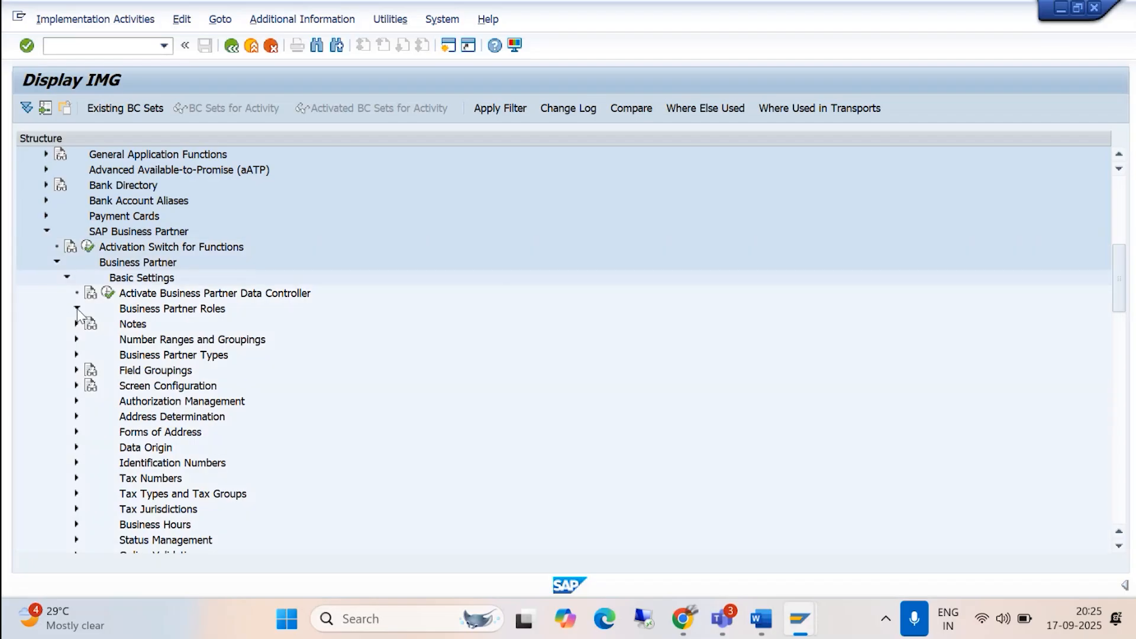
key("alt+Tab")
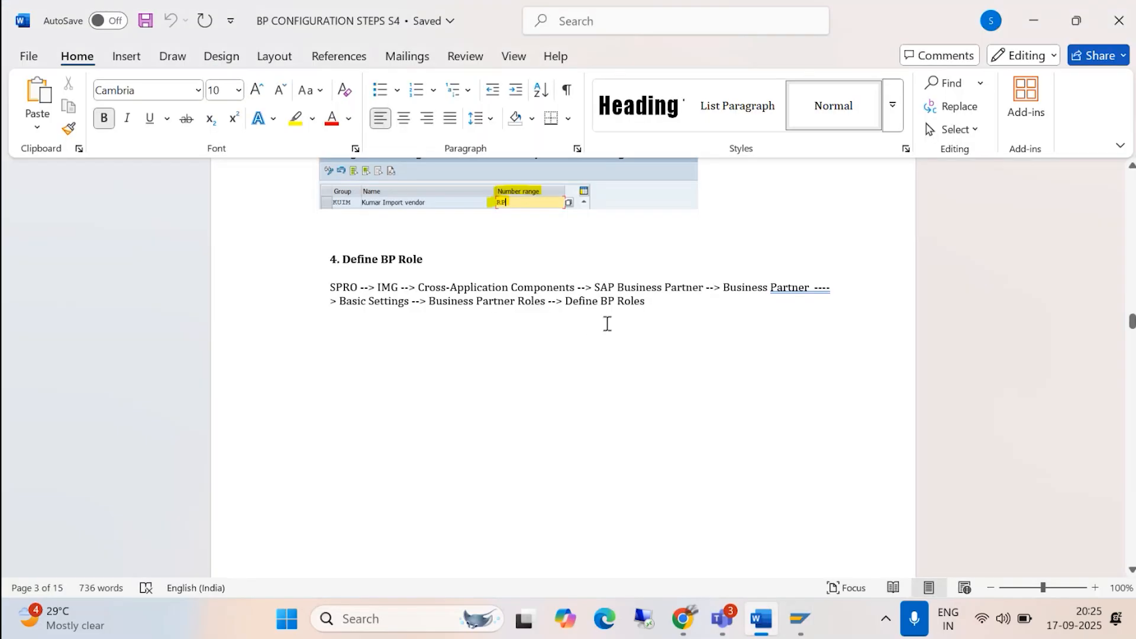
key("alt+Tab")
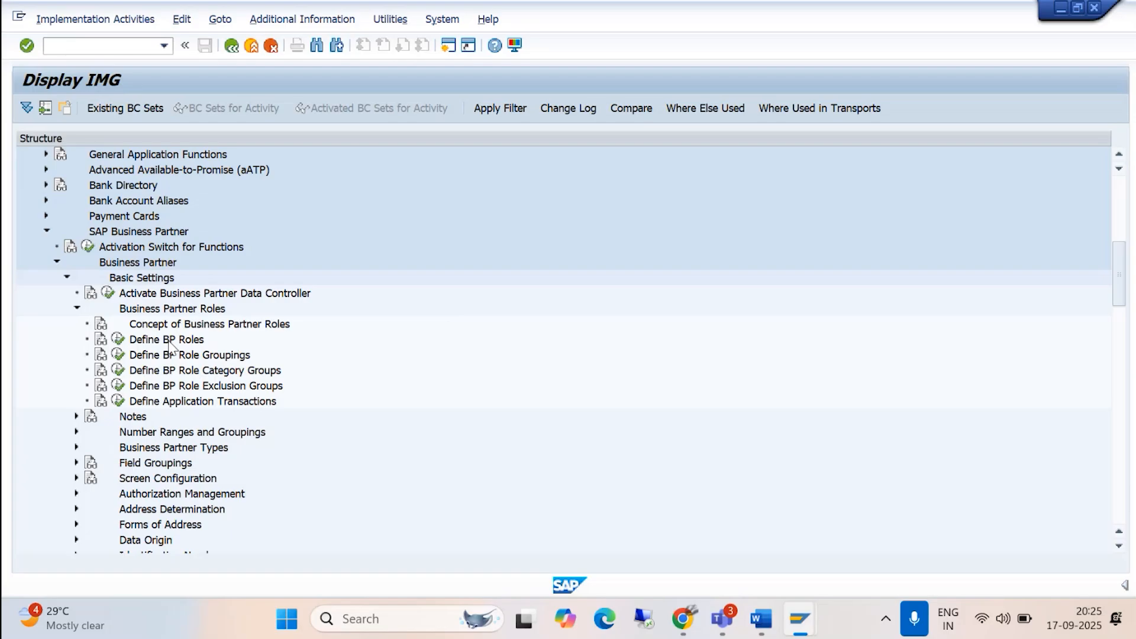
left_click(119, 341)
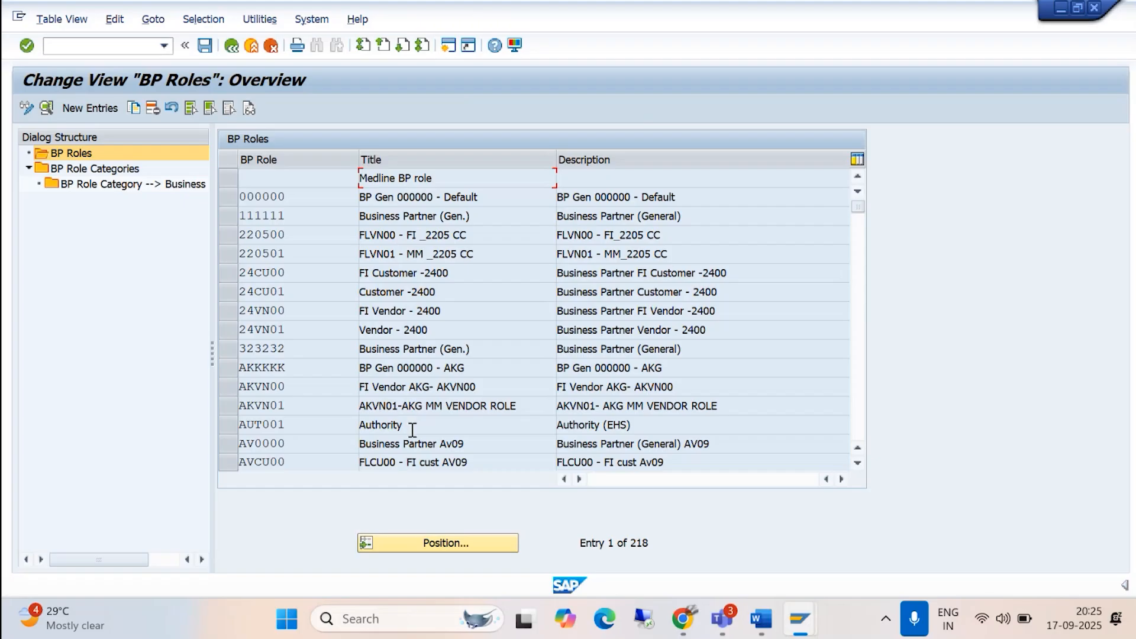
- Position the BP Roles list on FLVN00, examine that role's details, and return to the overview
left_click(441, 547)
type("FLVN00")
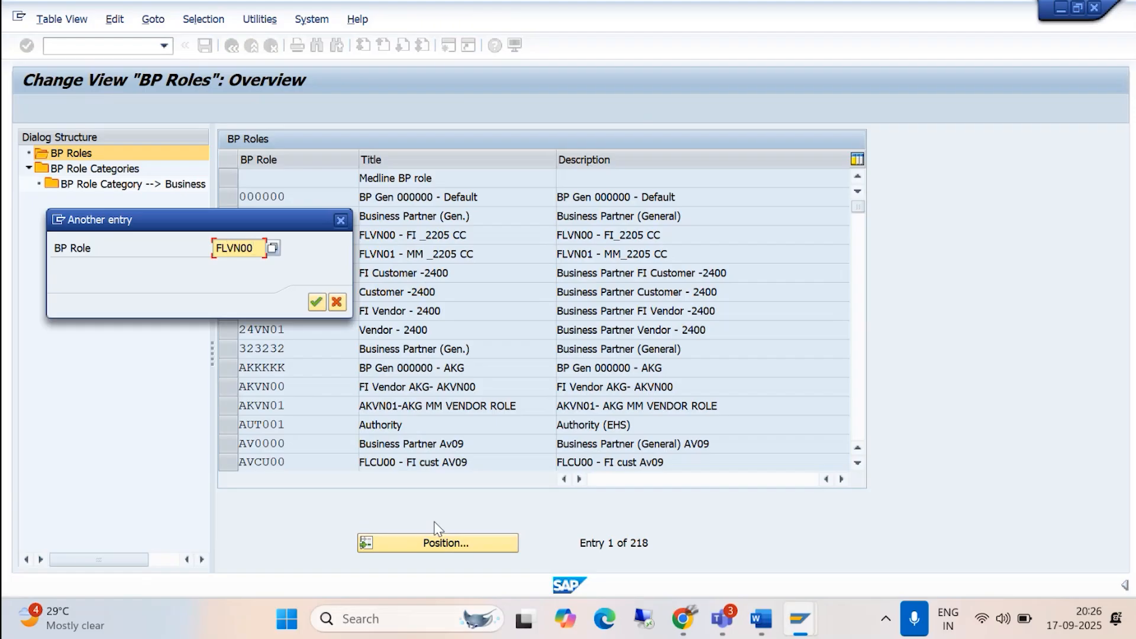
left_click(315, 302)
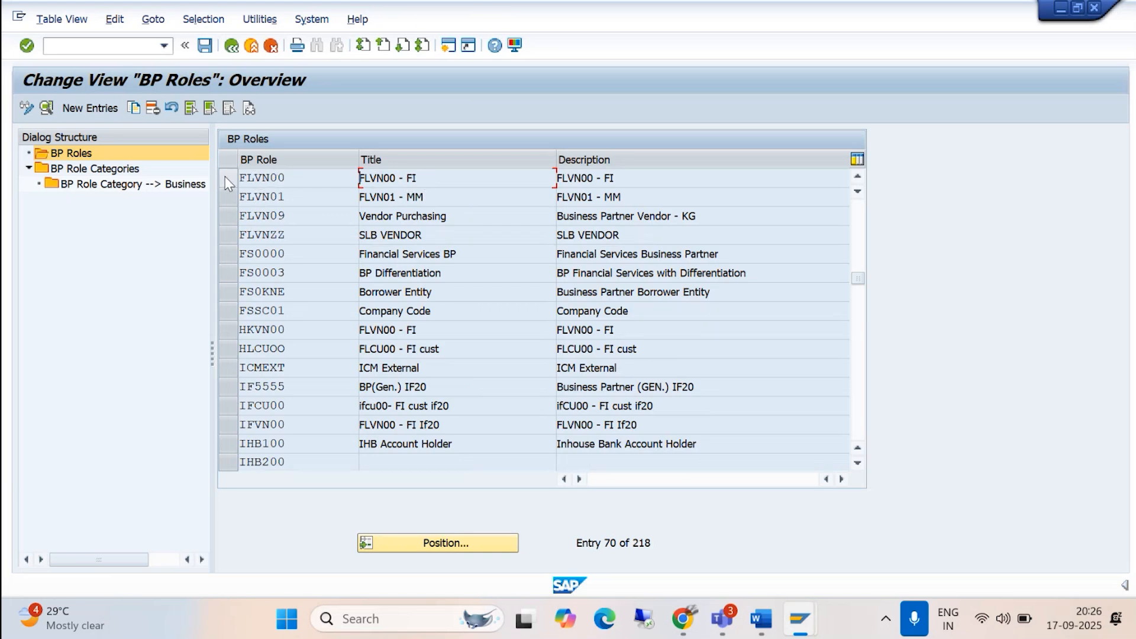
left_click(266, 178)
double_click(267, 184)
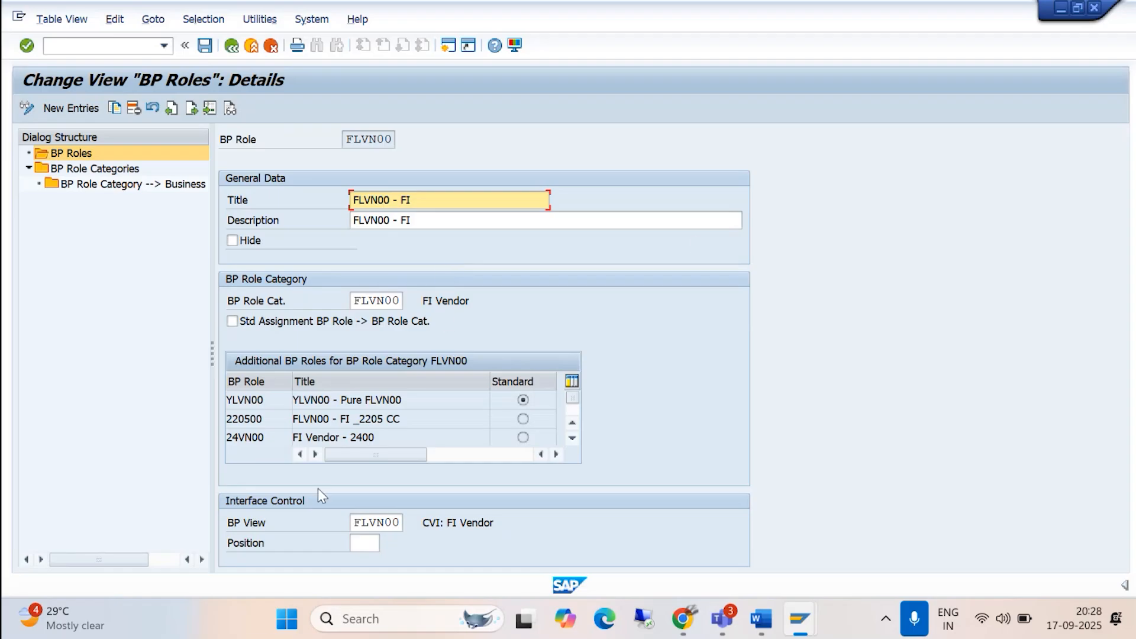
left_click(231, 46)
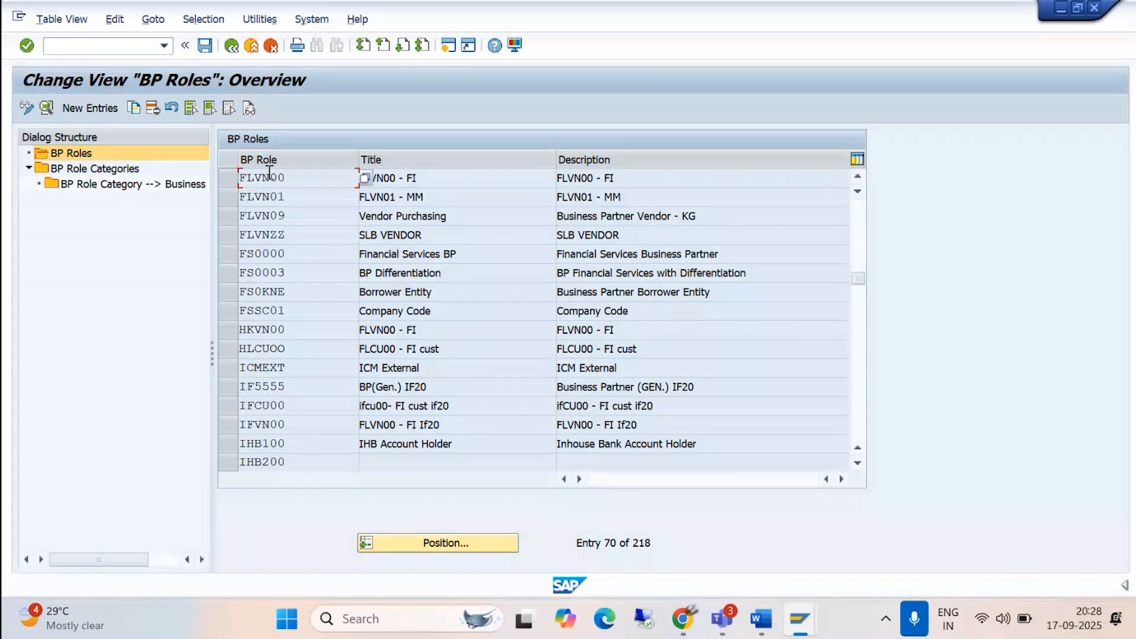
- Copy BP role FLVN00 as BLVN00, keeping its title and description, and save it to the customizing request
left_click(226, 180)
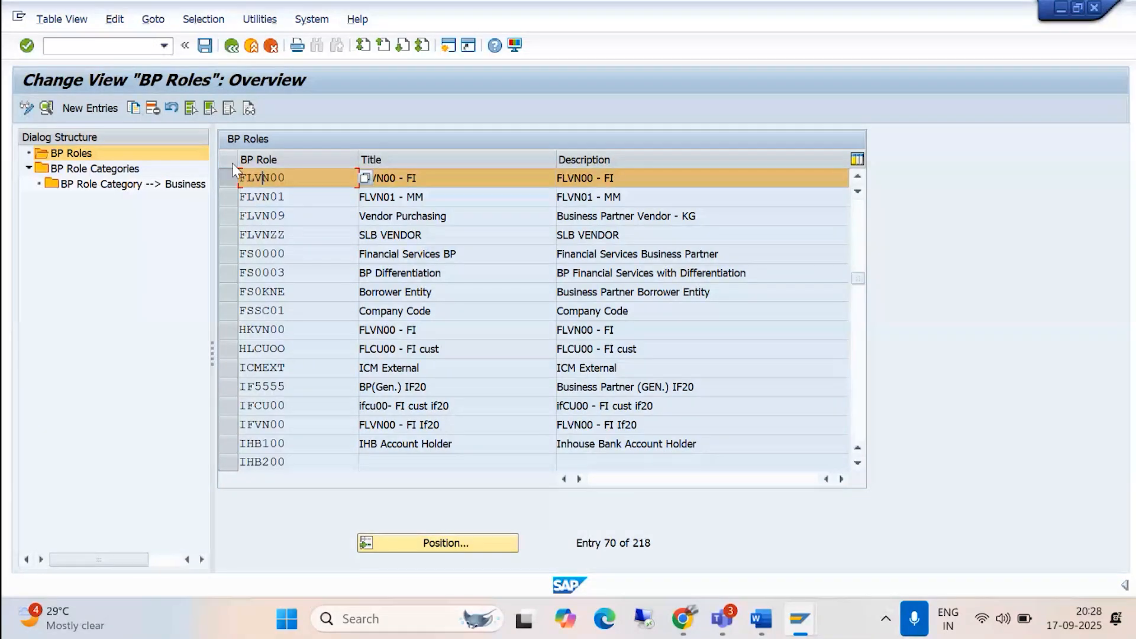
left_click(134, 108)
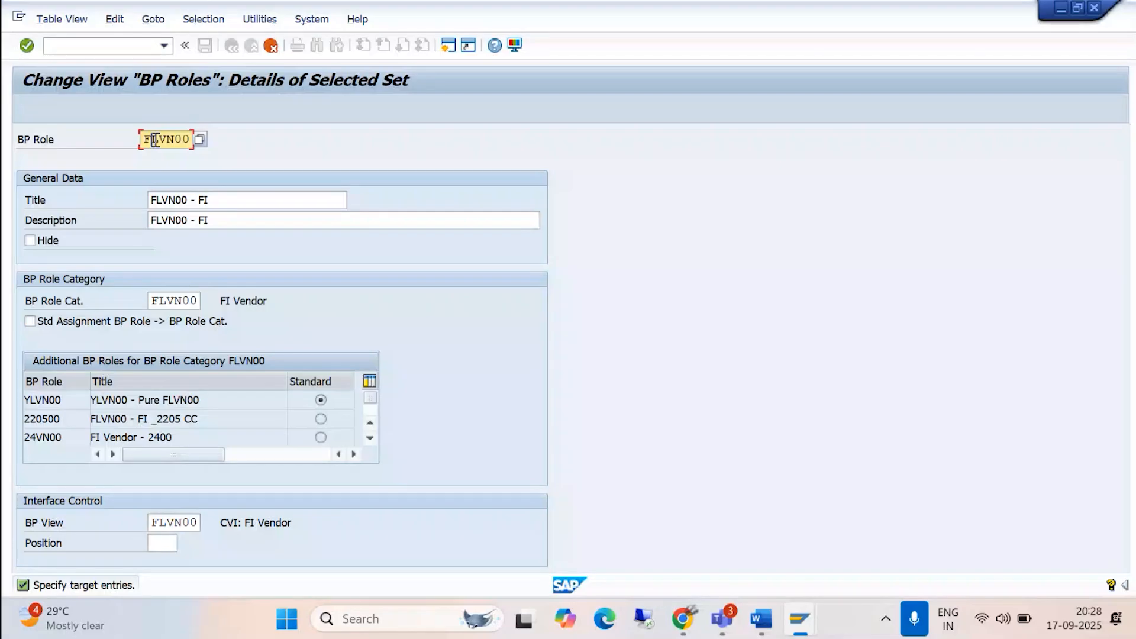
key("BackSpace")
key("BackSpace")
type("BL")
key("Return")
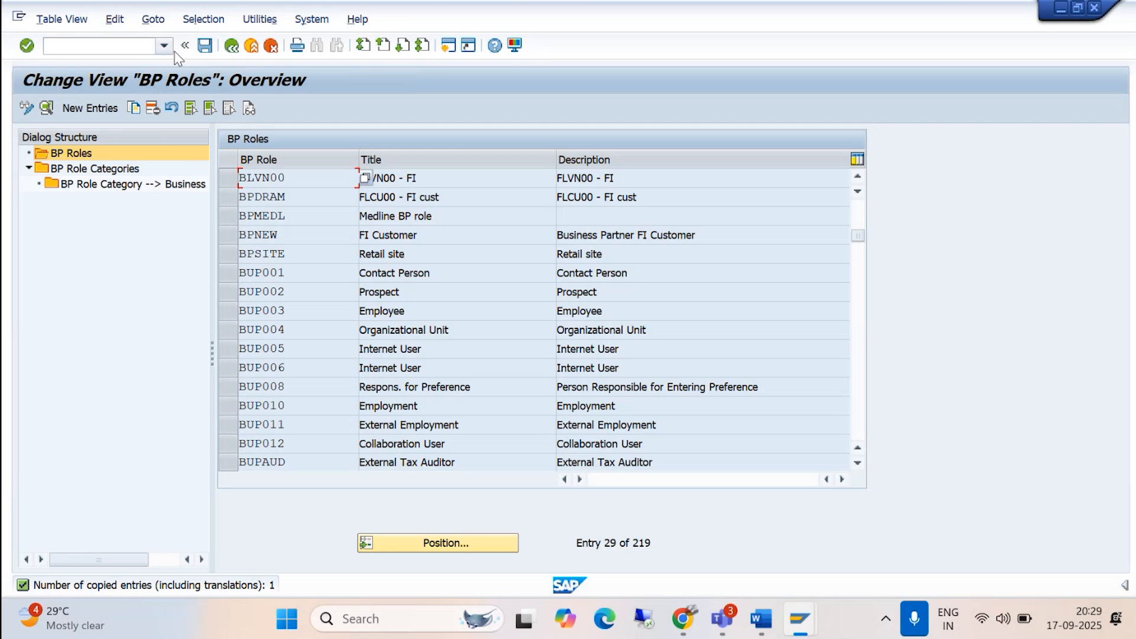
left_click(204, 47)
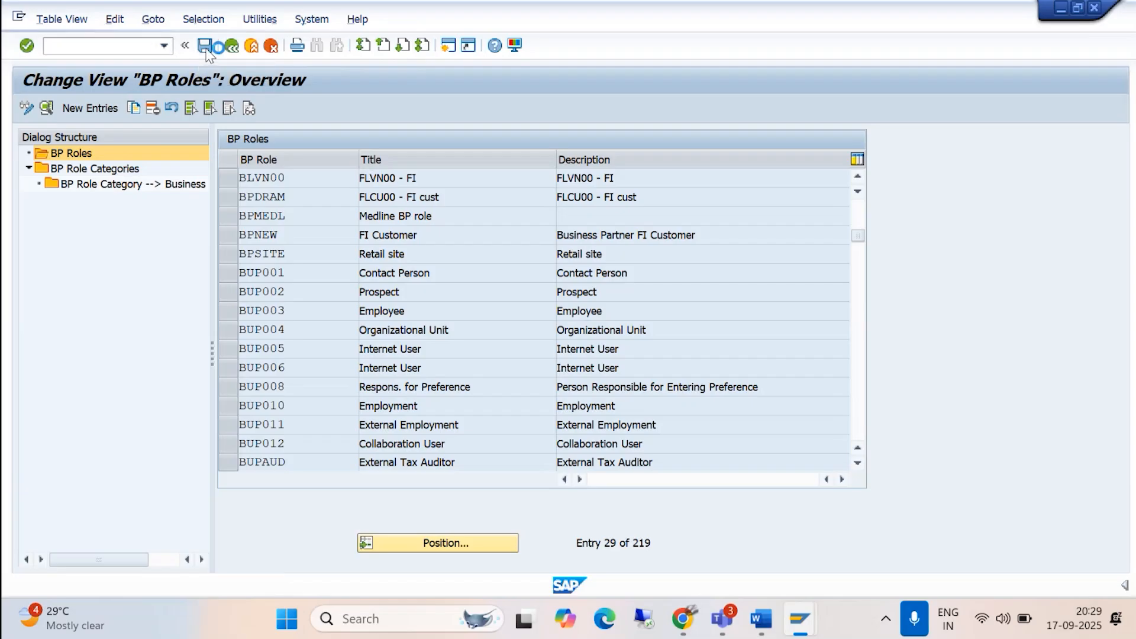
left_click(374, 303)
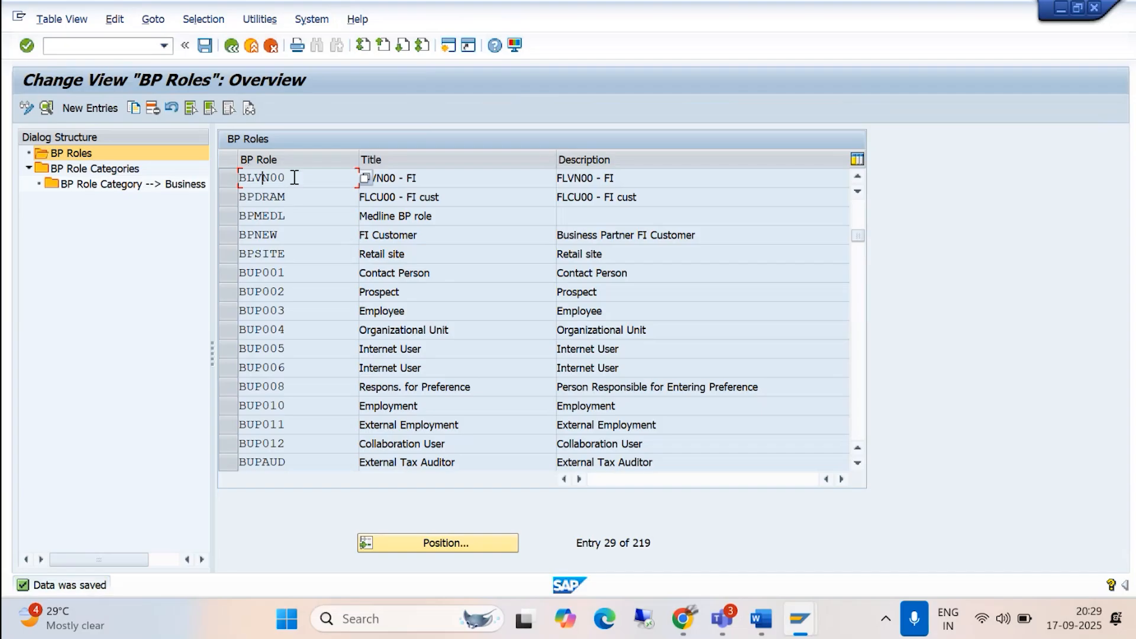
- Position the BP Roles list on FLVN01 and open that role's details to examine its category and view
left_click(434, 543)
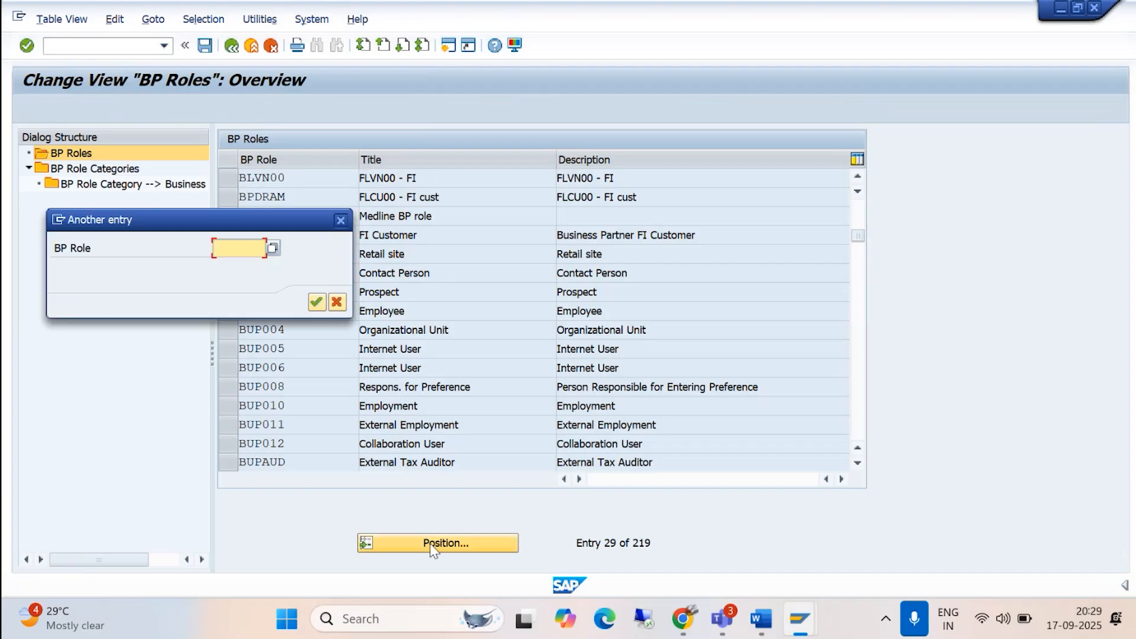
type("FLVN01")
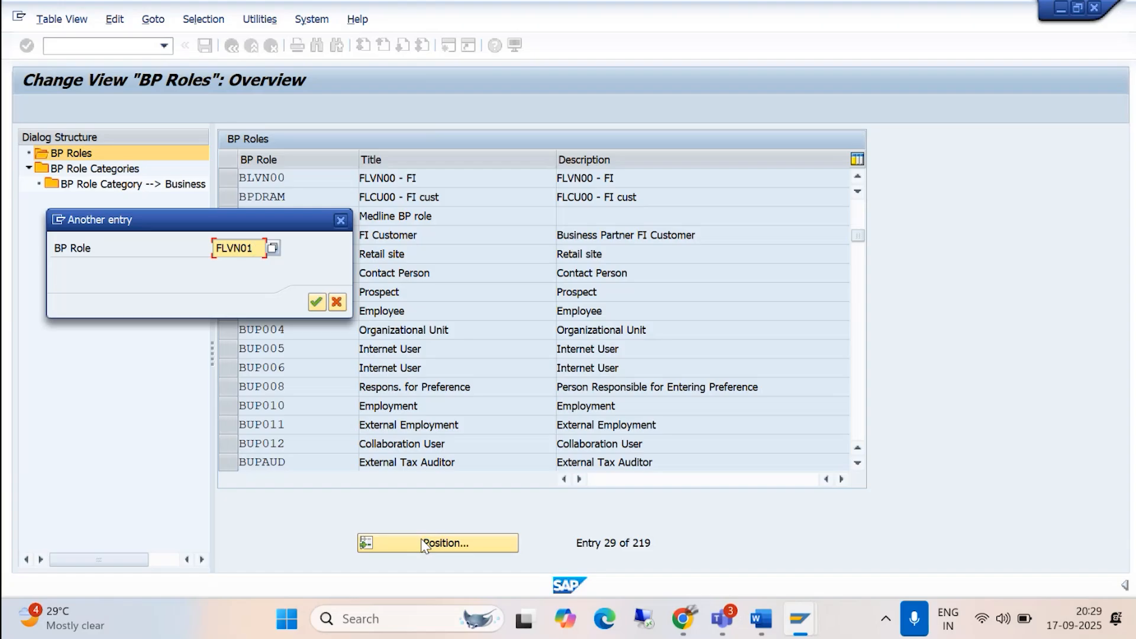
left_click(316, 302)
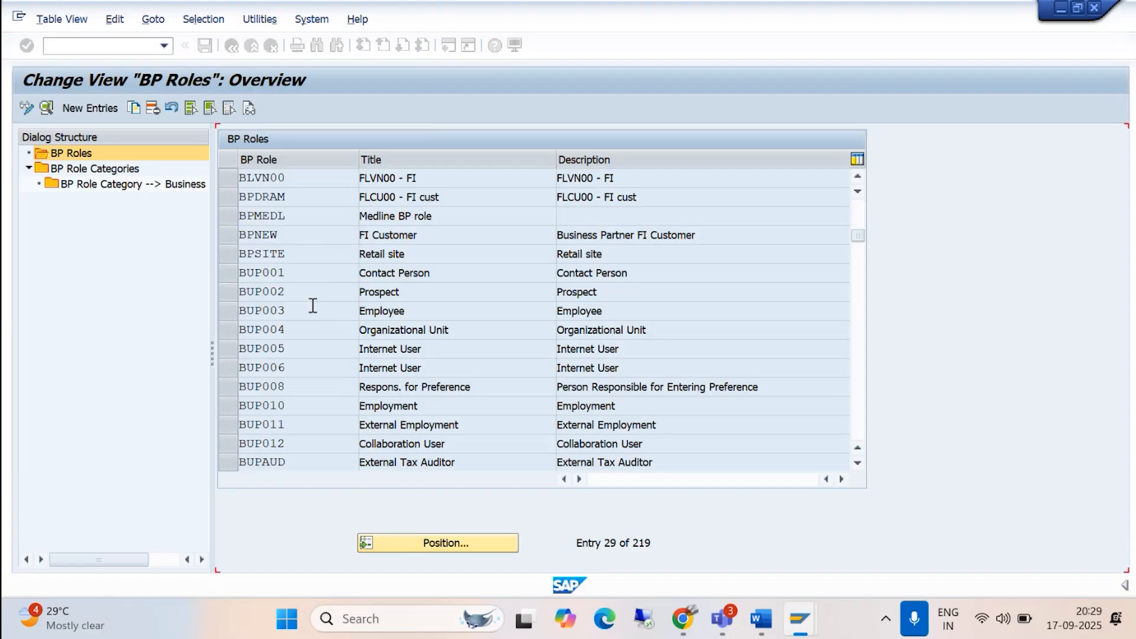
left_click(438, 178)
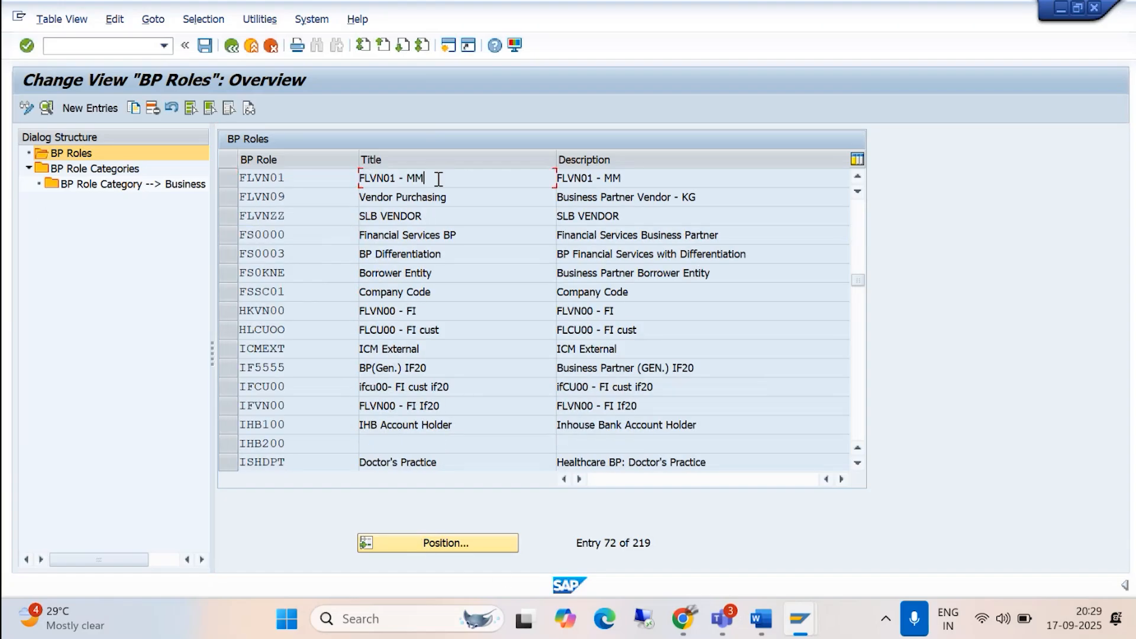
left_click(229, 176)
double_click(240, 177)
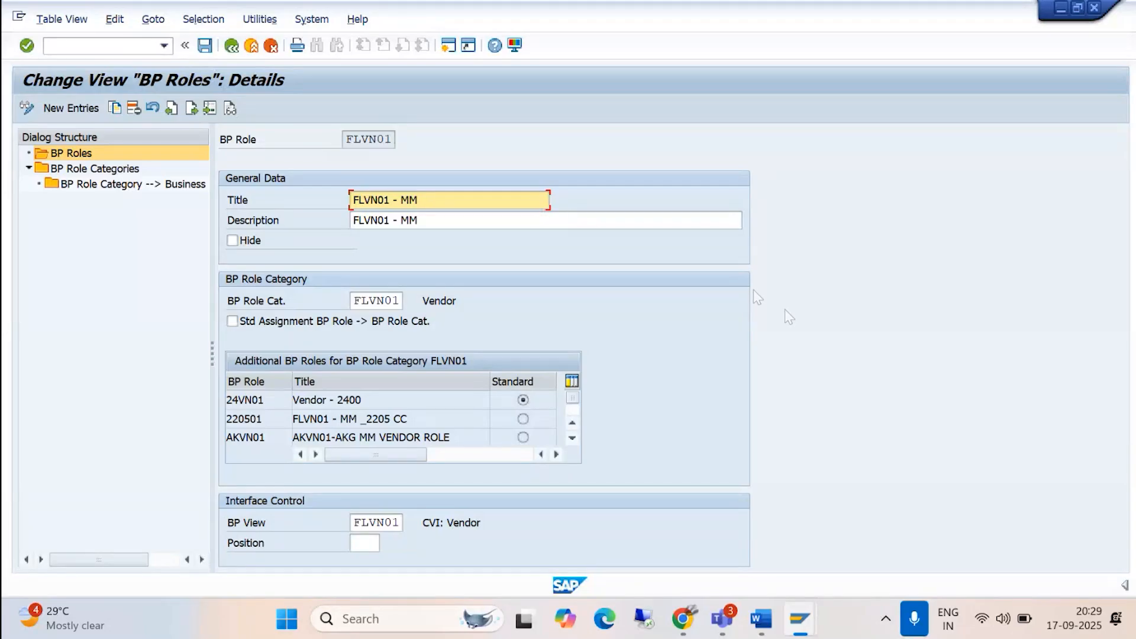
- Switch to the Word document and read the Define BP Role section on standard roles and creating an own role
mouse_move(762, 618)
left_click(702, 426)
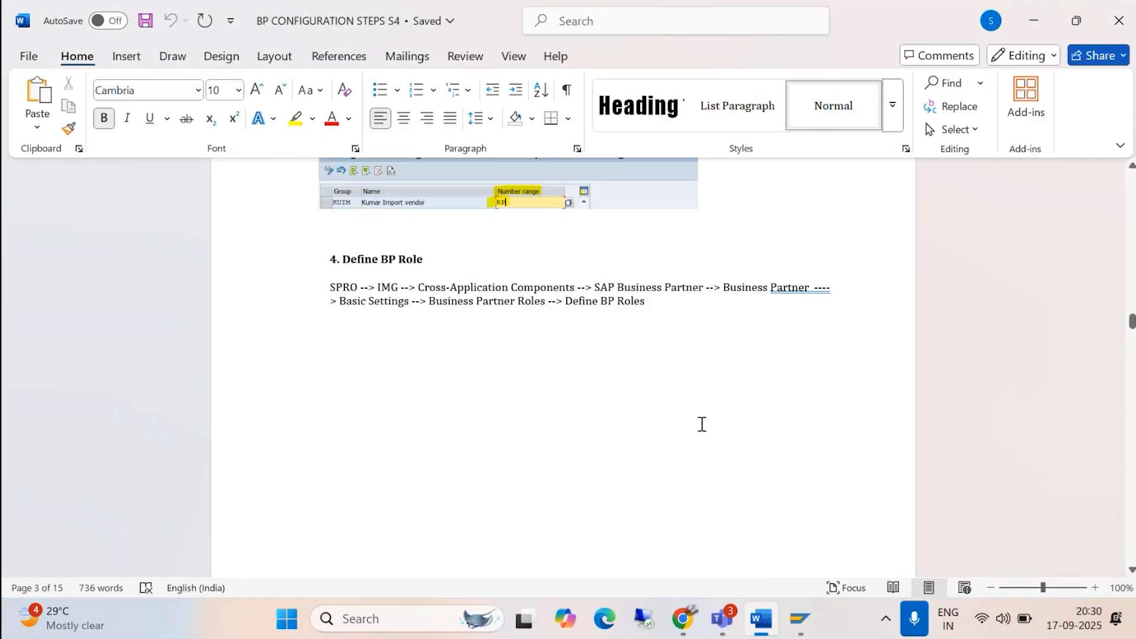
scroll(579, 382, "down", 15)
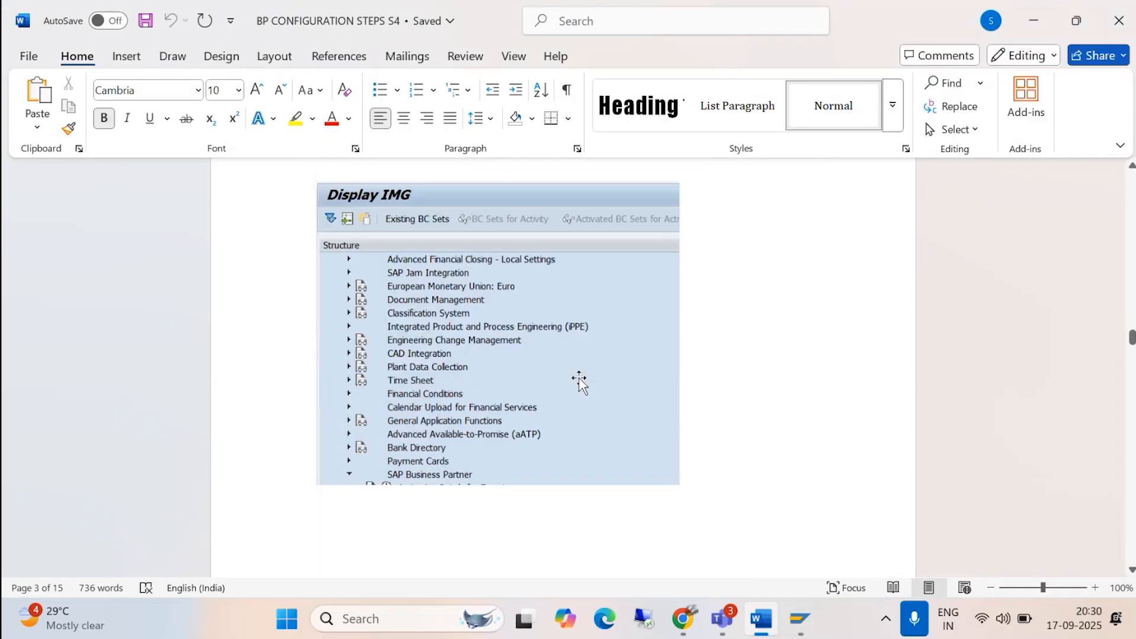
scroll(580, 382, "down", 13)
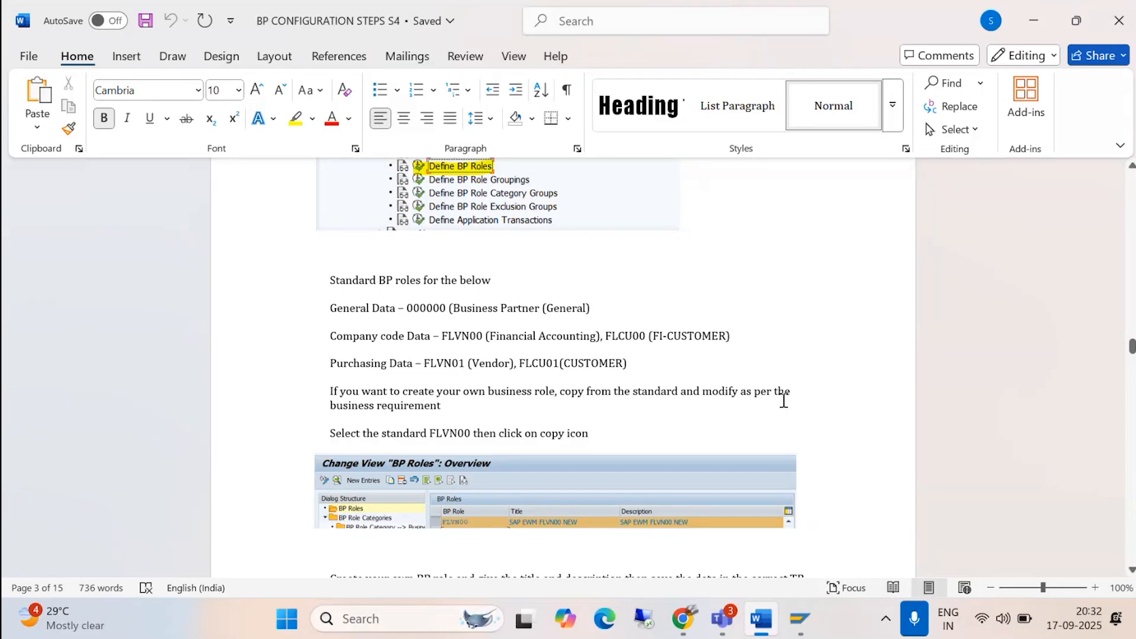
scroll(412, 432, "down", 3)
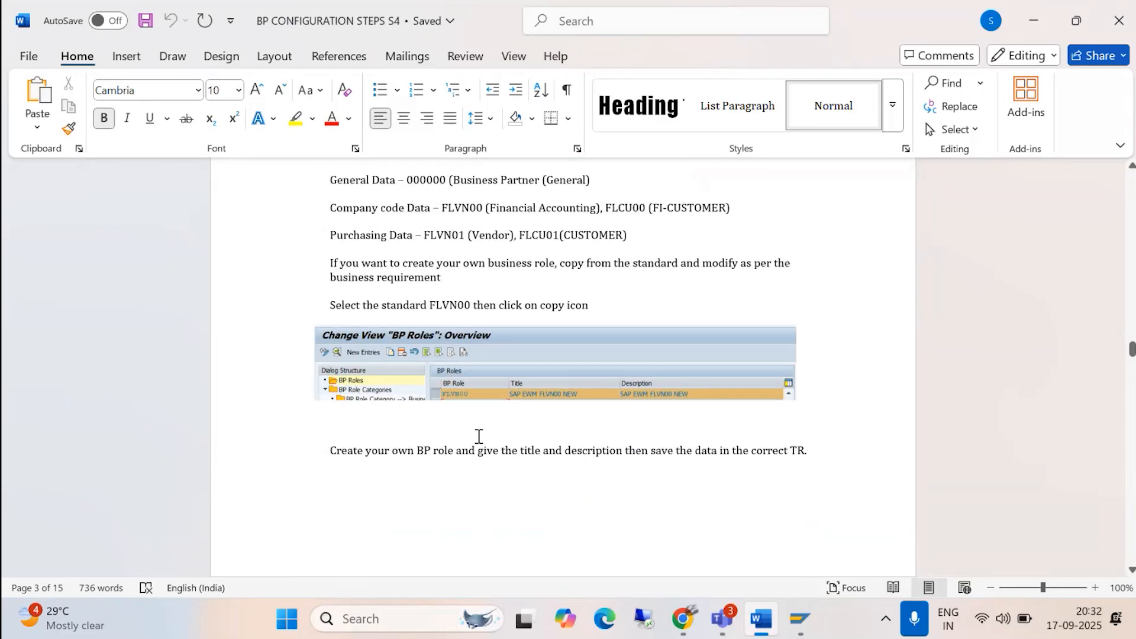
scroll(436, 426, "down", 2)
scroll(445, 407, "down", 3)
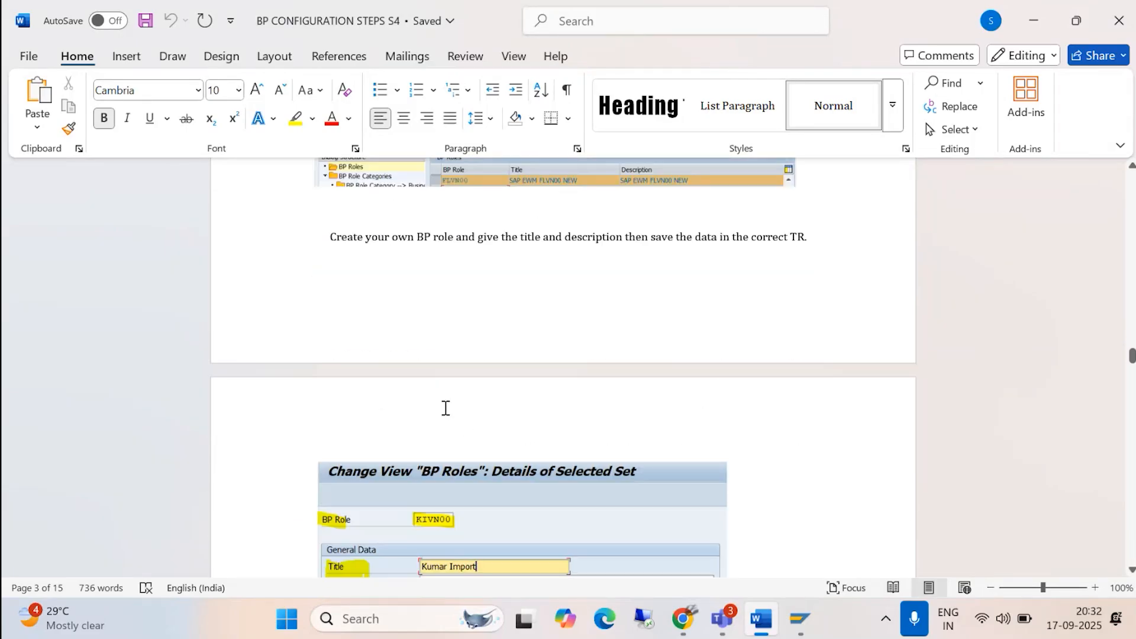
- Read the Word document's steps for creating own BP roles from FLVN00 and FLVN01, through the Define Number Ranges path
scroll(446, 408, "down", 3)
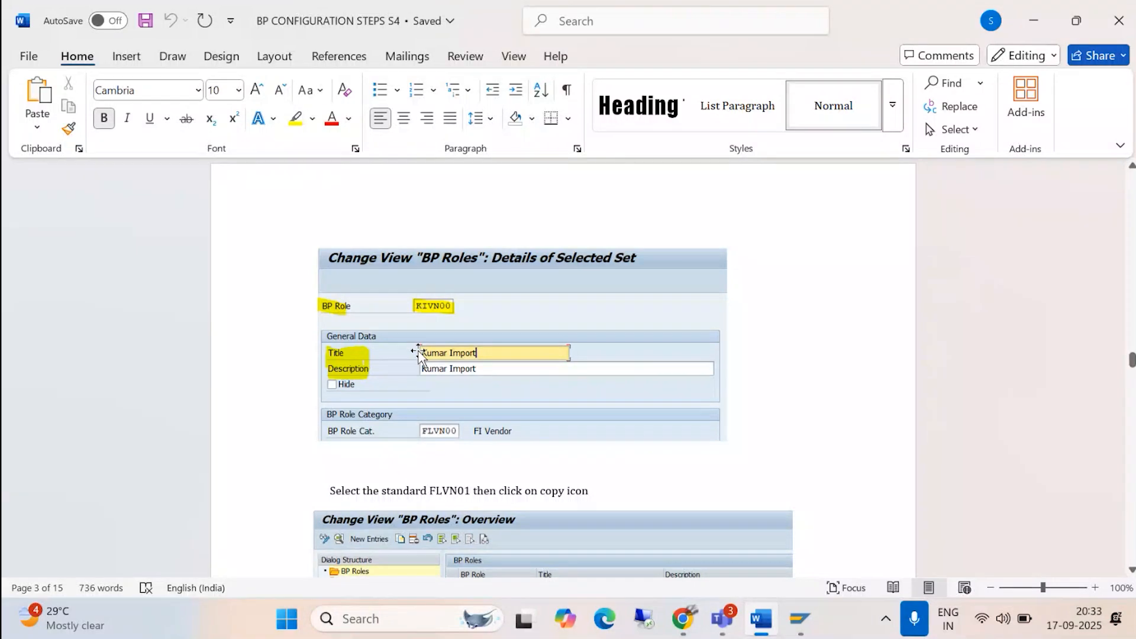
scroll(521, 438, "down", 3)
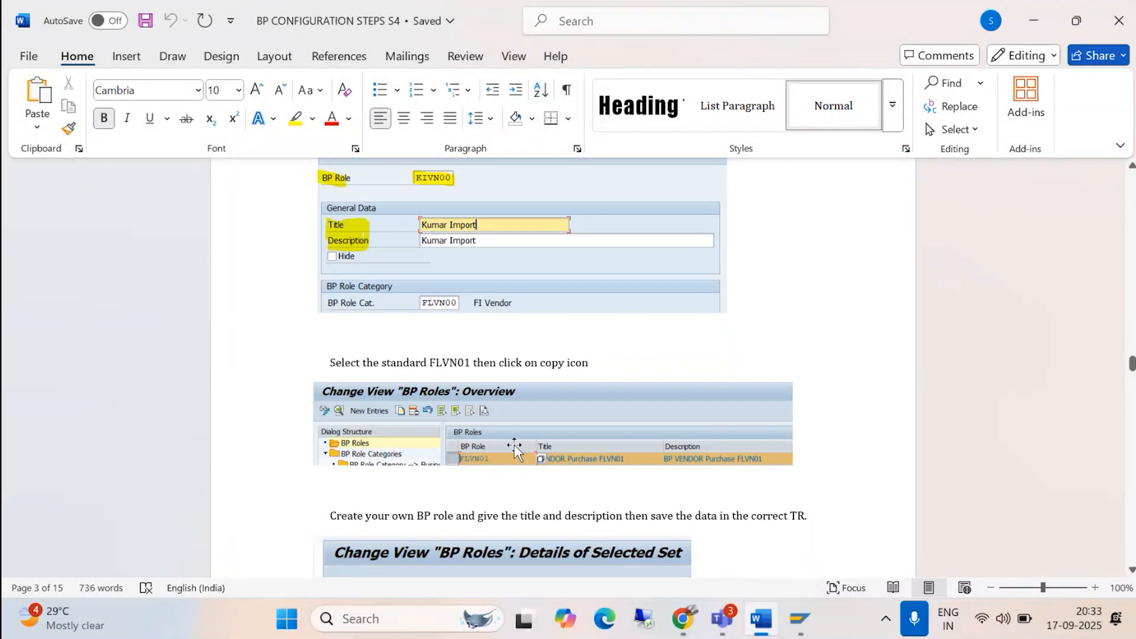
scroll(514, 450, "down", 4)
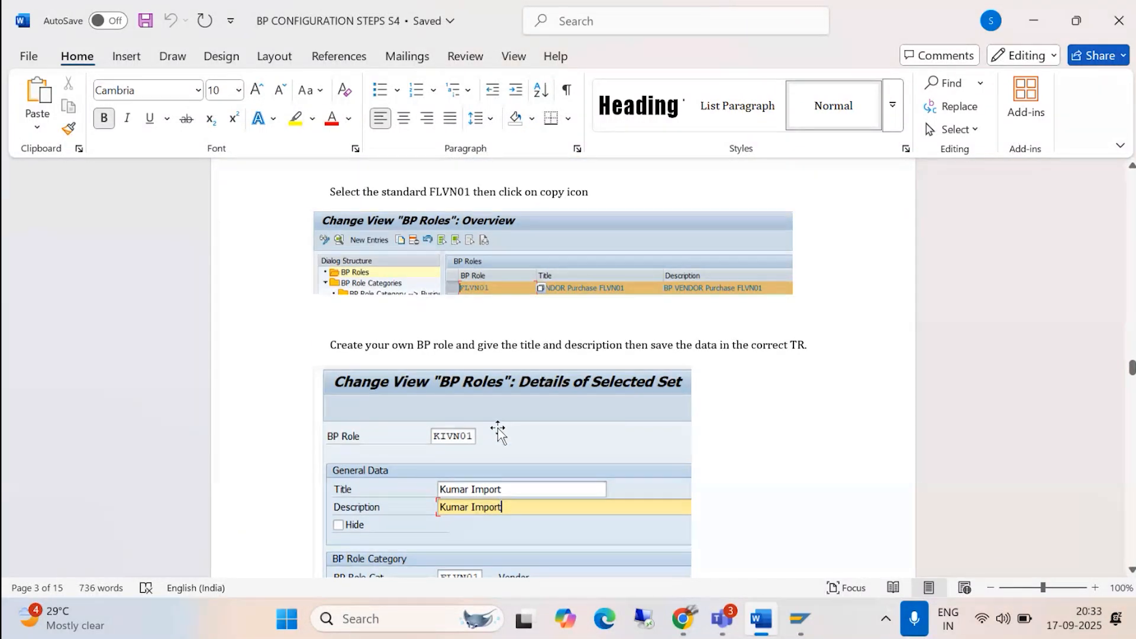
scroll(456, 470, "down", 3)
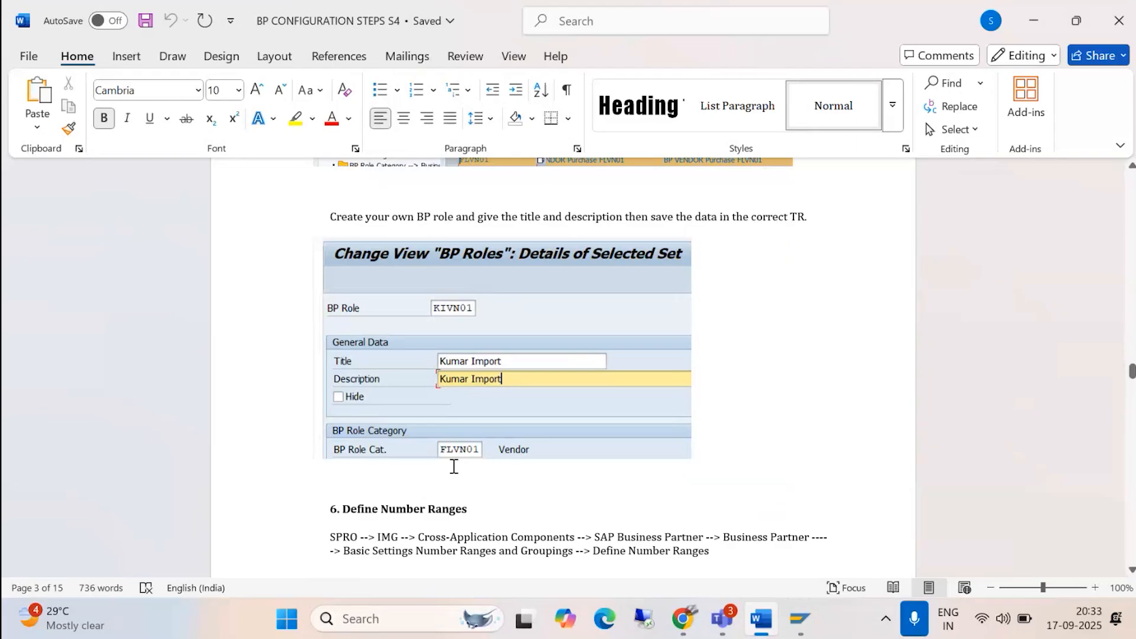
scroll(454, 466, "down", 4)
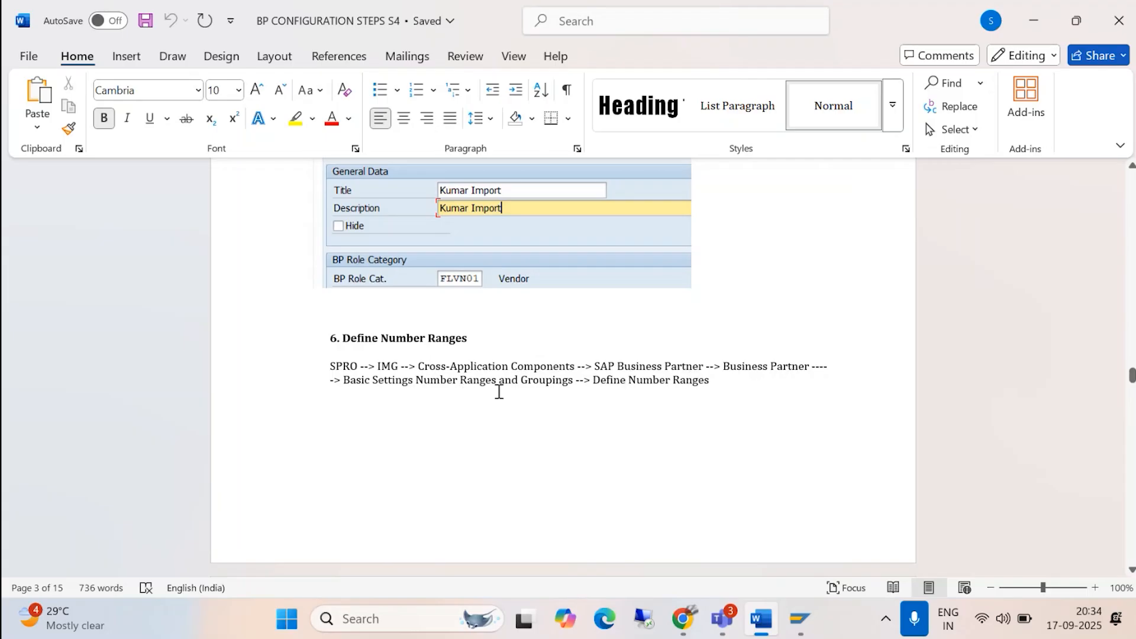
- Switch back to SAP, leave the BP Roles configuration for the IMG structure, and collapse the Business Partner Roles node
left_click(799, 619)
left_click(843, 507)
left_click(231, 46)
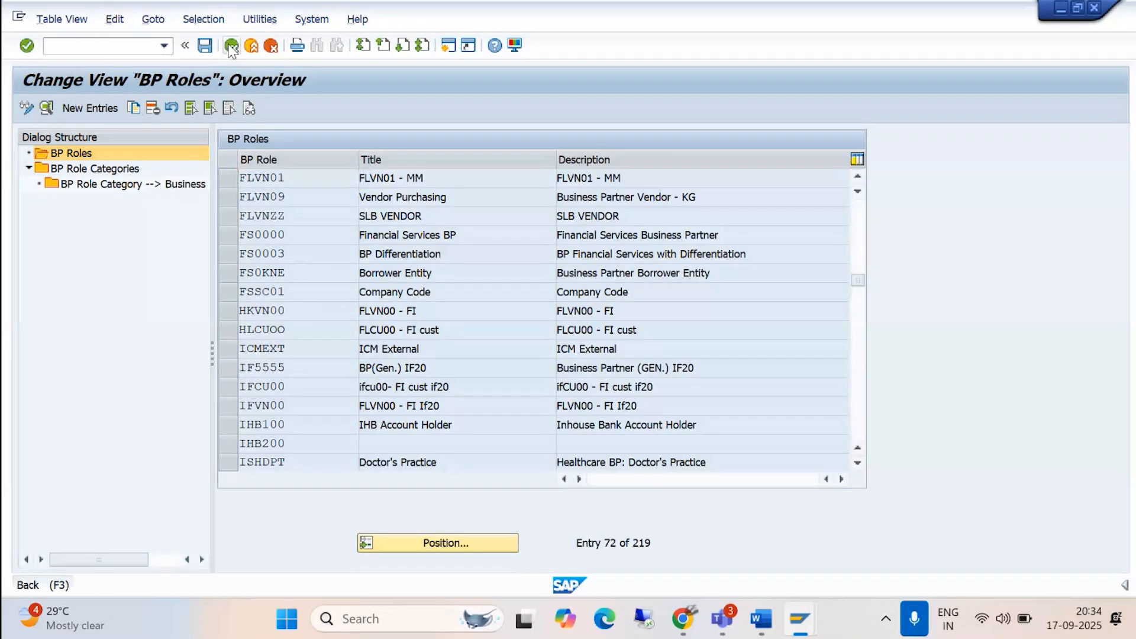
left_click(231, 46)
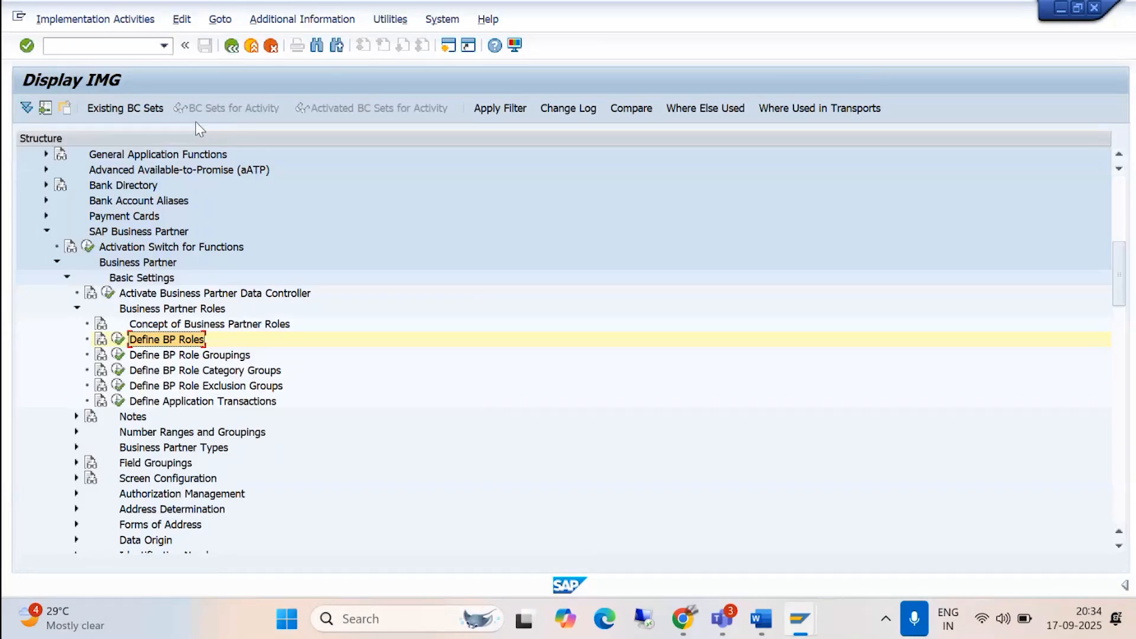
scroll(125, 261, "up", 1)
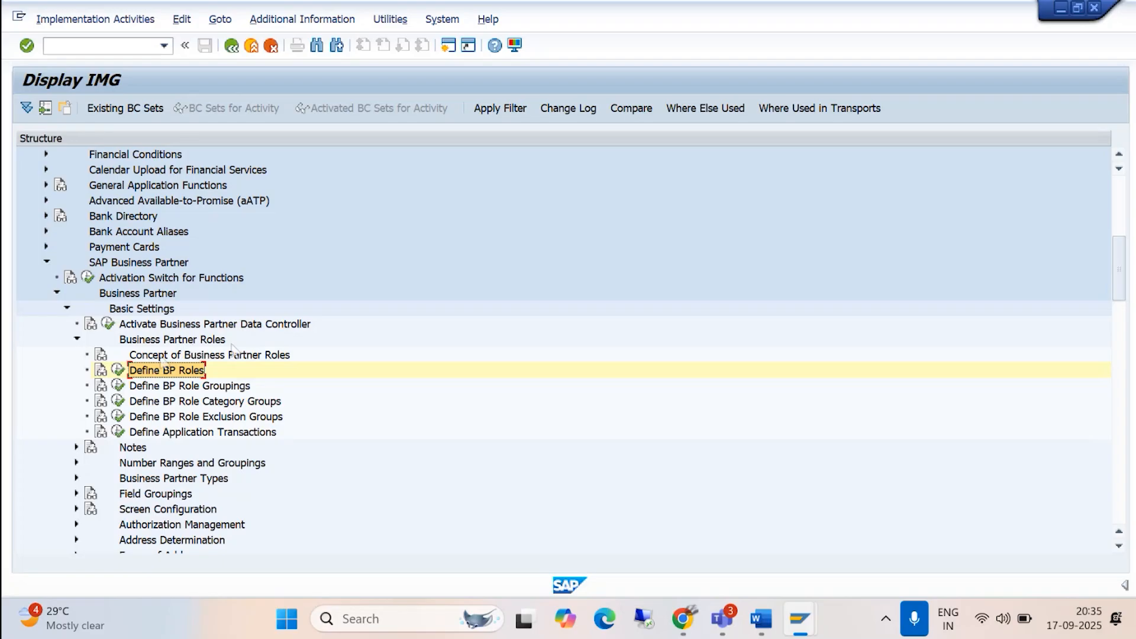
left_click(77, 339)
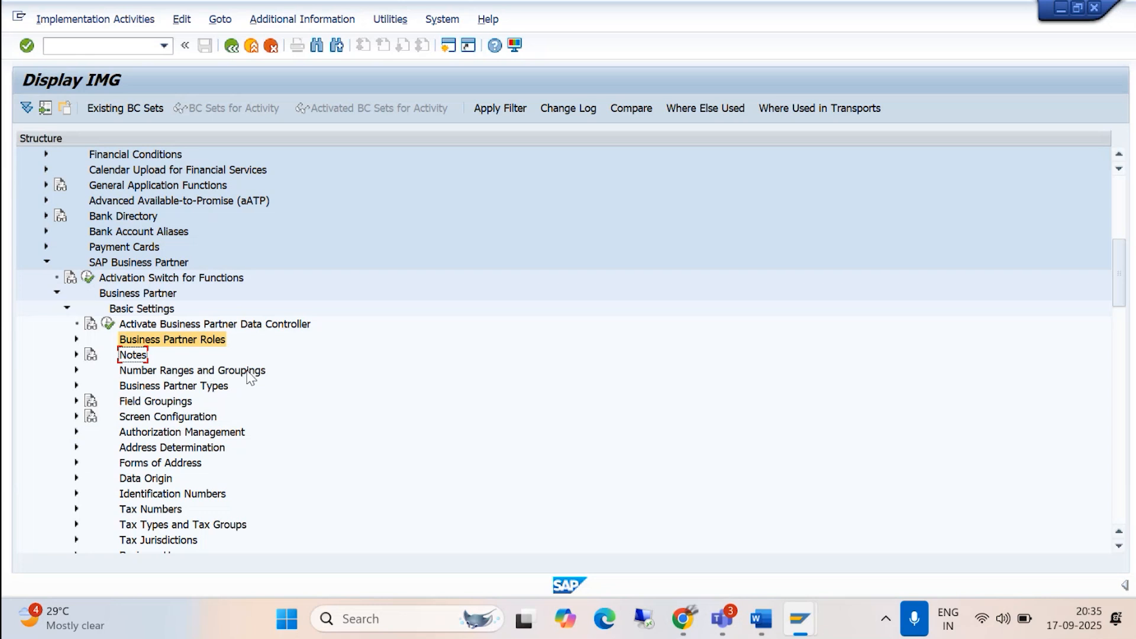
- Check the Define Number Ranges path in the Word document and expand Number Ranges and Groupings in the SAP IMG
left_click(759, 620)
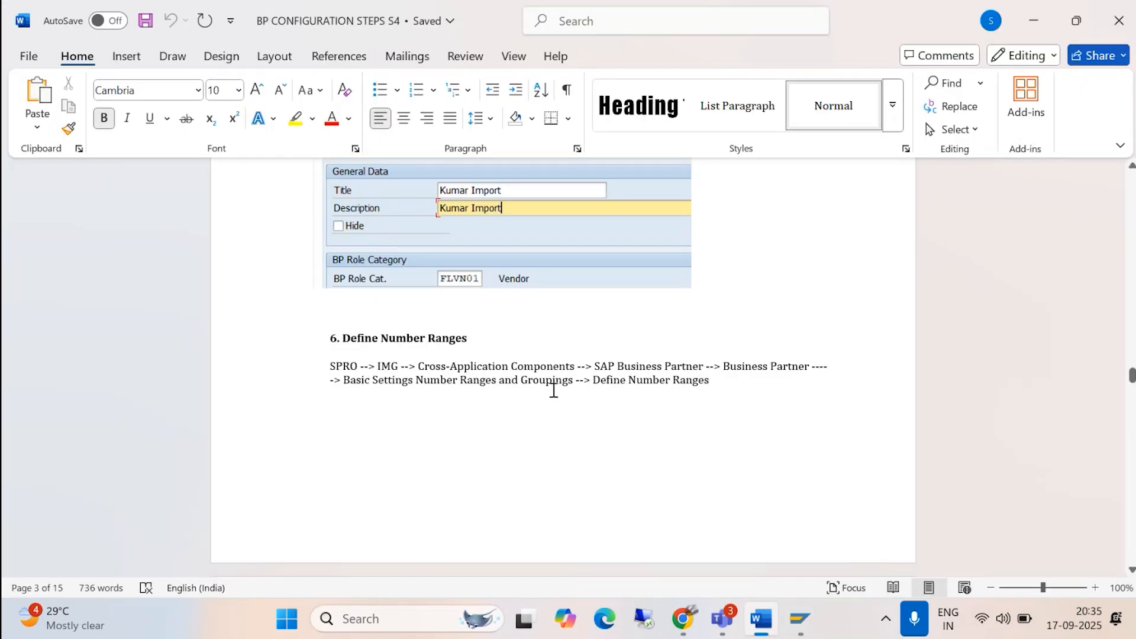
left_click(1042, 30)
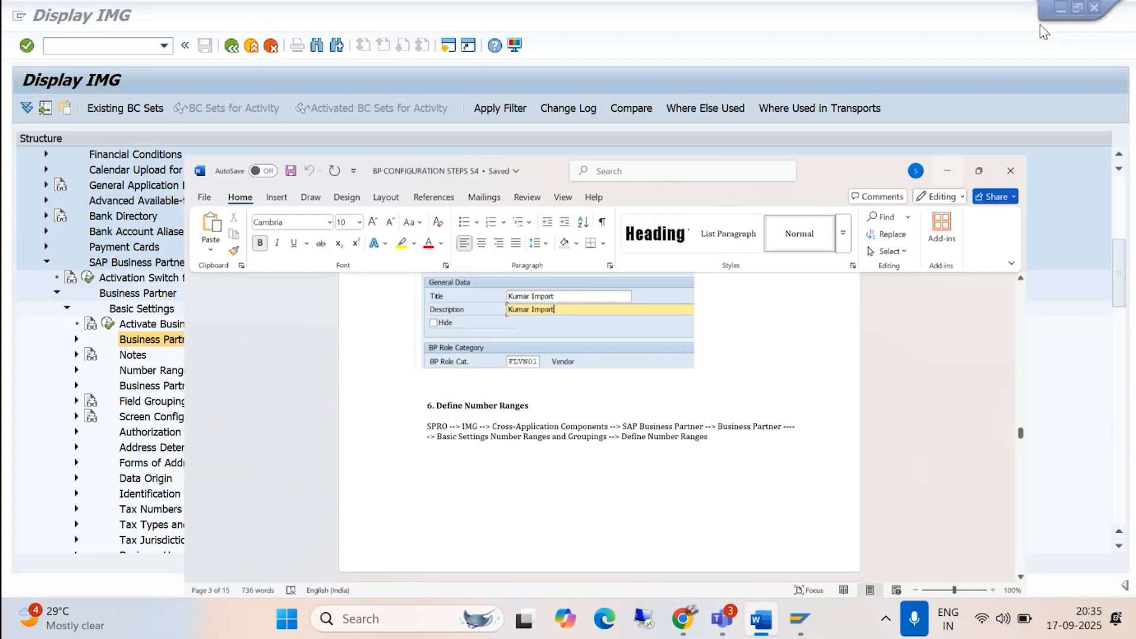
left_click(77, 371)
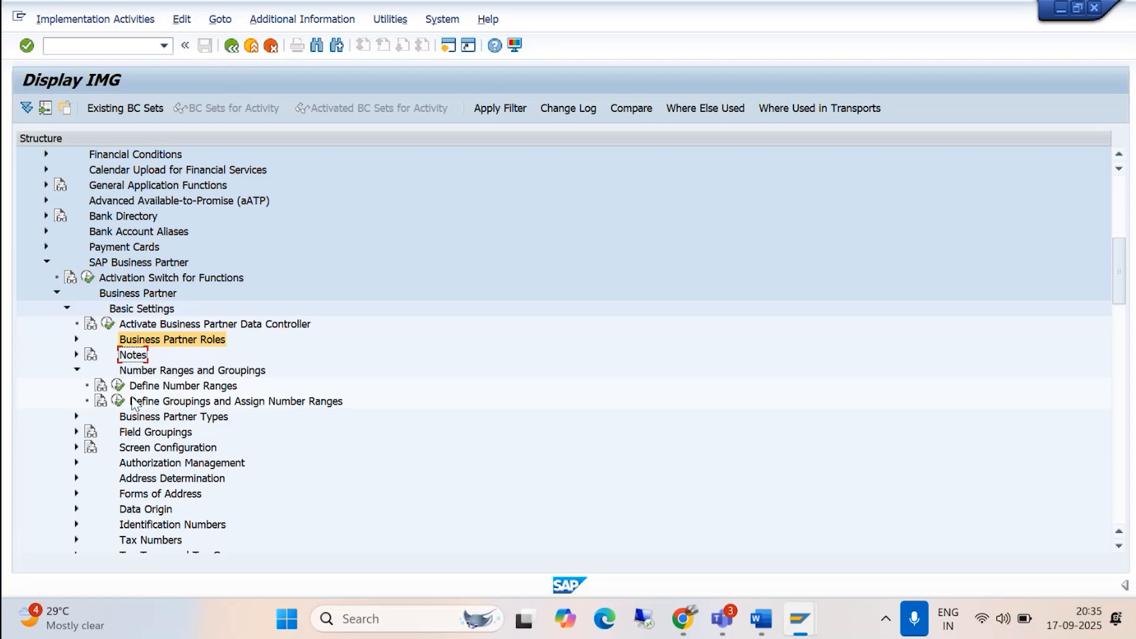
- Examine the editable Business Partner number range intervals and a blank new interval row, then return to the IMG without saving
left_click(117, 387)
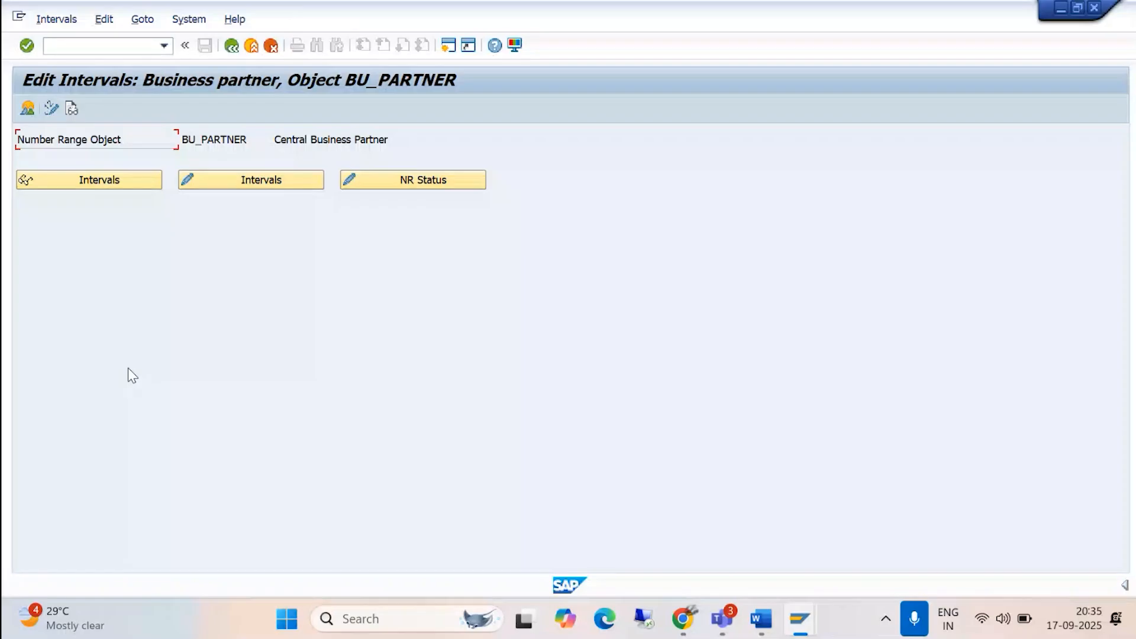
left_click(271, 181)
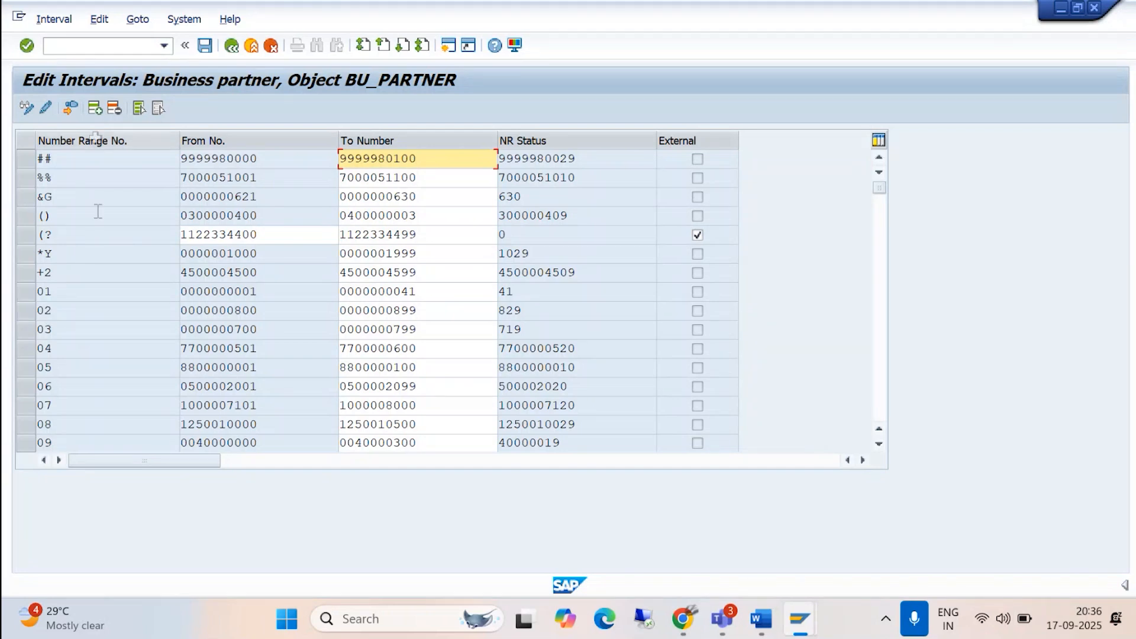
left_click(94, 108)
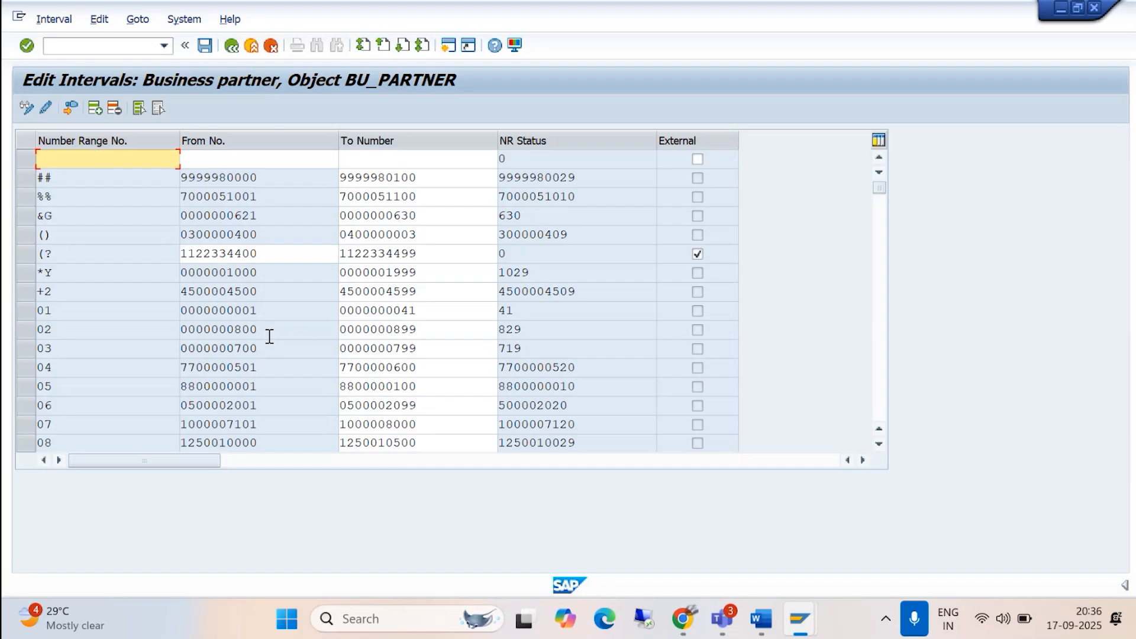
left_click(230, 50)
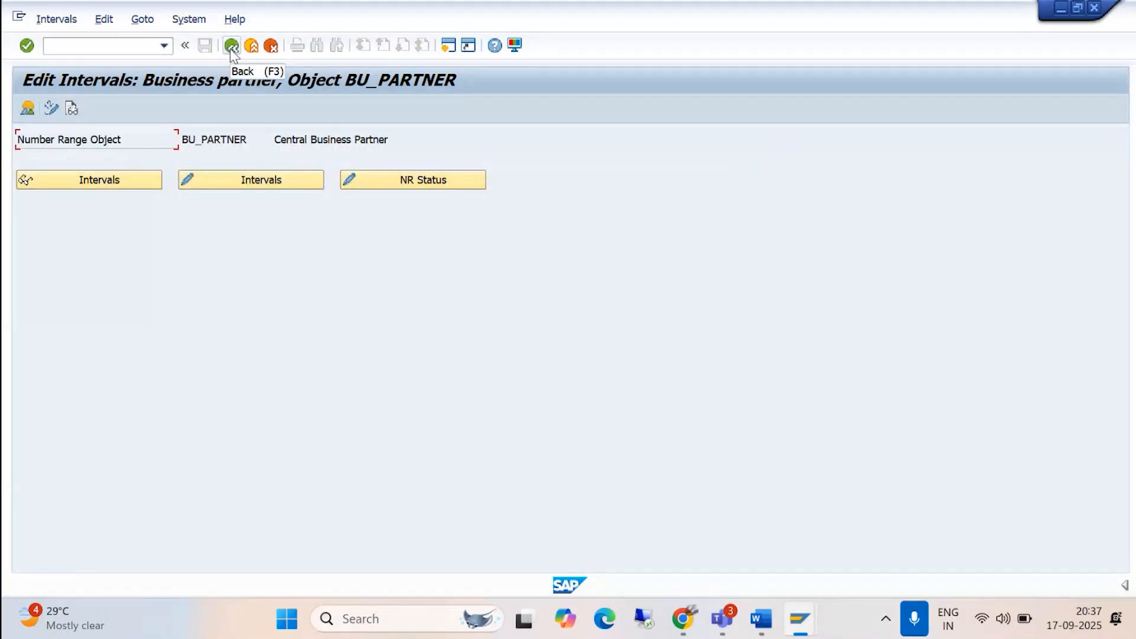
left_click(232, 50)
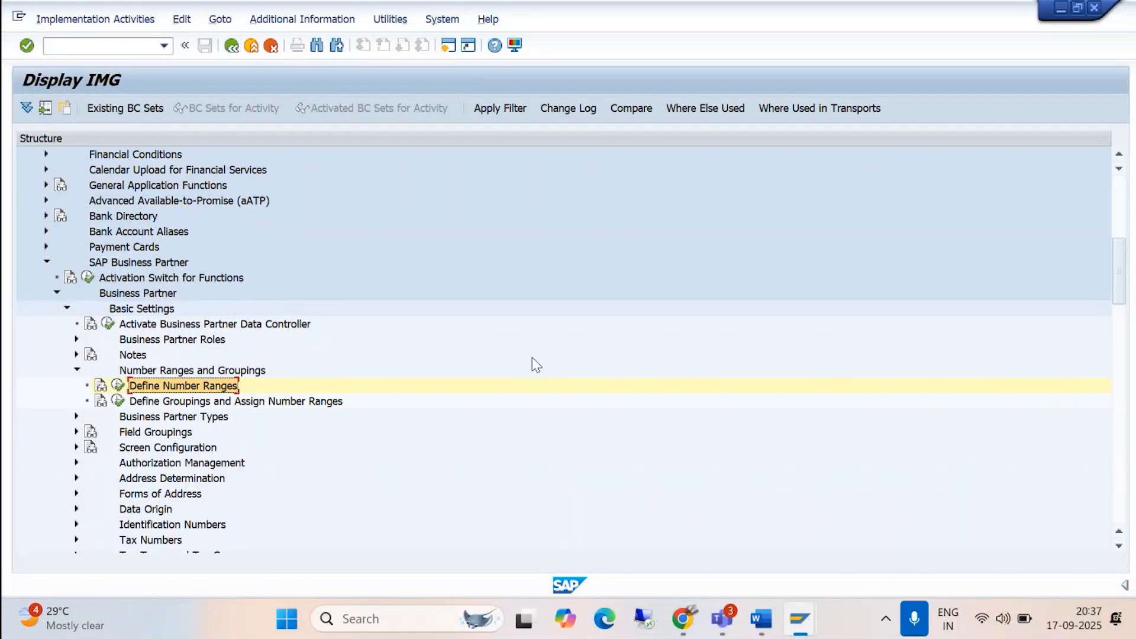
- Switch to the Word document and read the BU_PARTNER interval instructions and the Define Groupings and Assign Number Ranges path
left_click(761, 627)
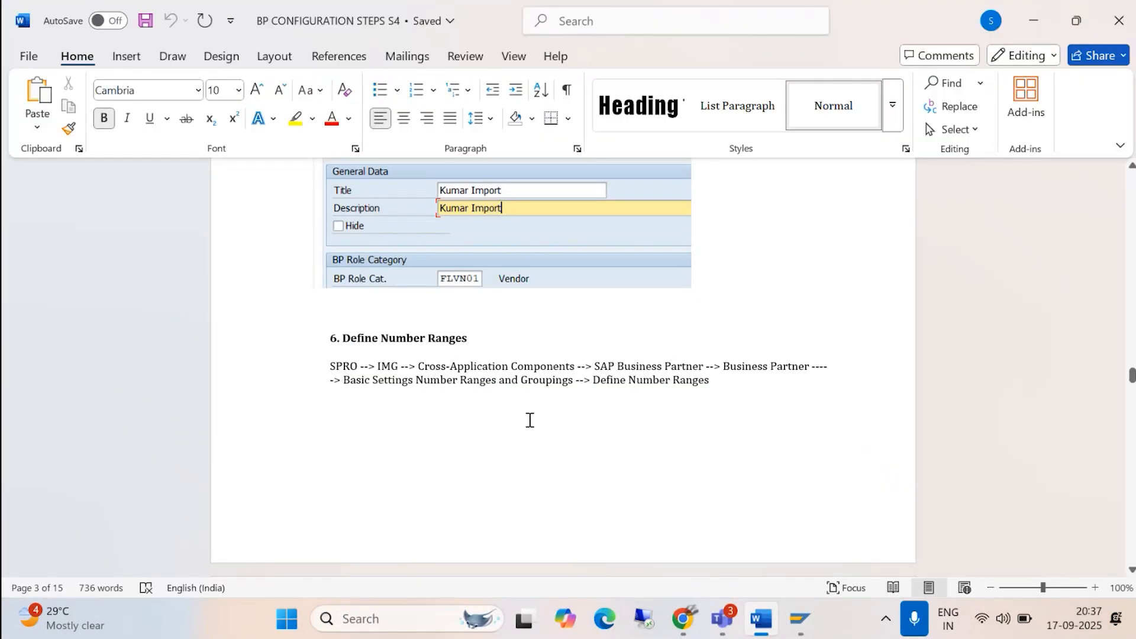
scroll(517, 381, "down", 5)
scroll(513, 381, "down", 15)
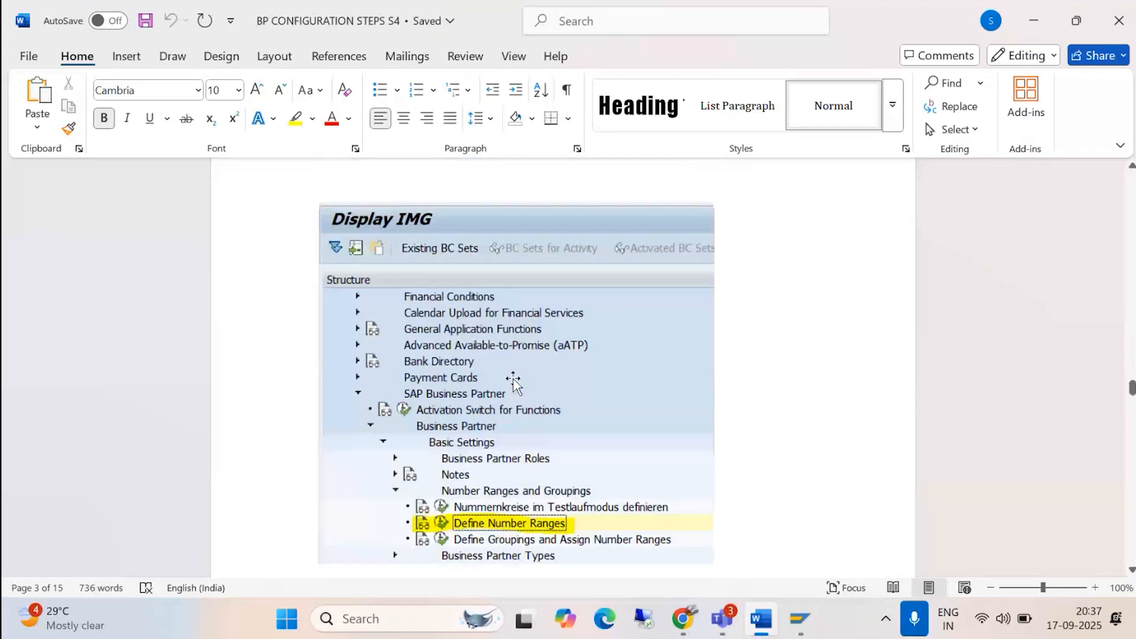
scroll(513, 381, "down", 10)
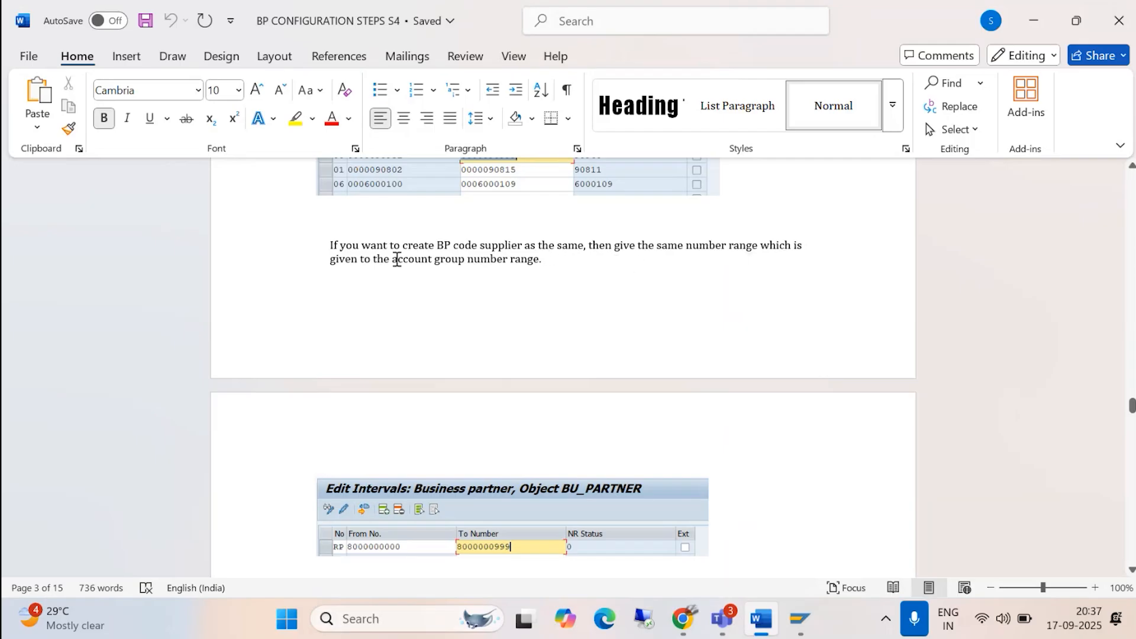
scroll(540, 271, "down", 6)
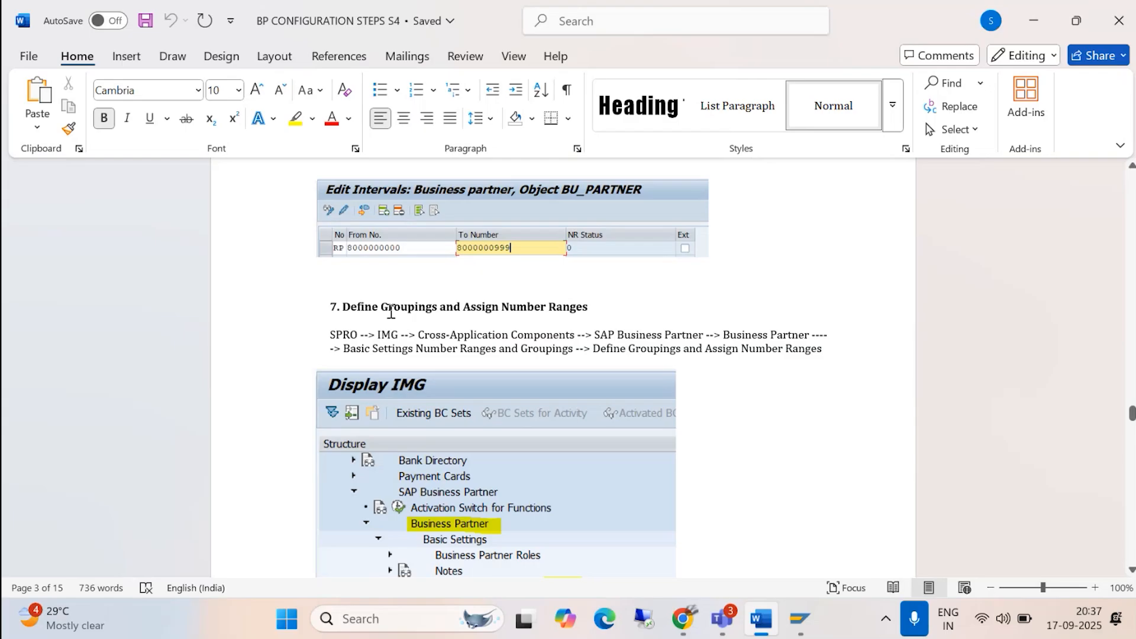
scroll(407, 299, "down", 1)
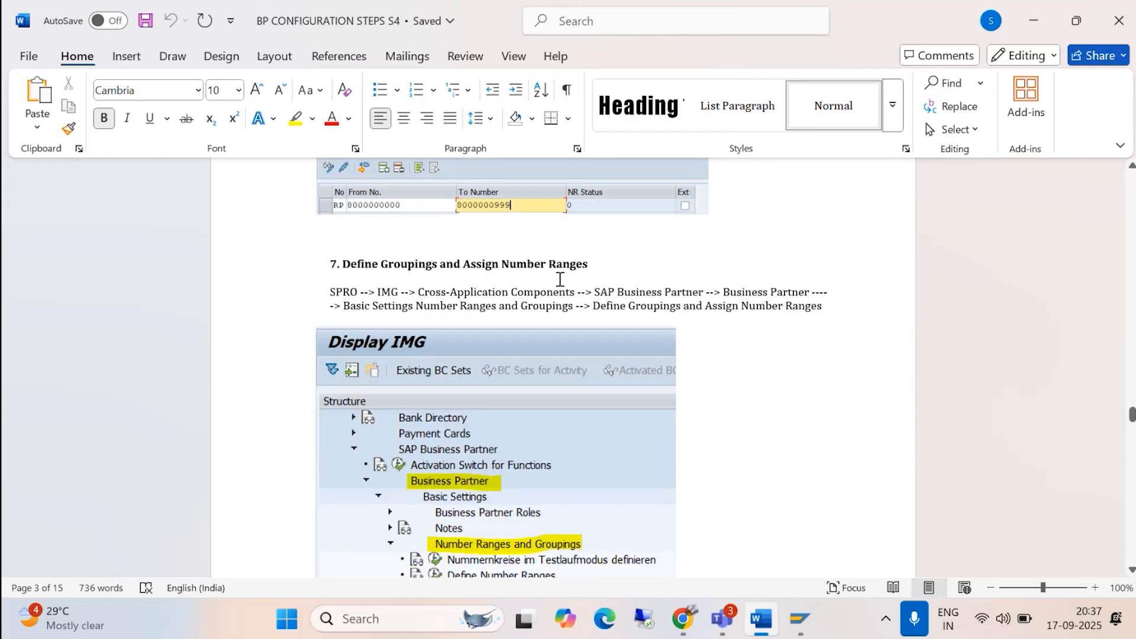
- Switch back to SAP and open the Define Groupings and Assign Number Ranges activity
mouse_move(800, 618)
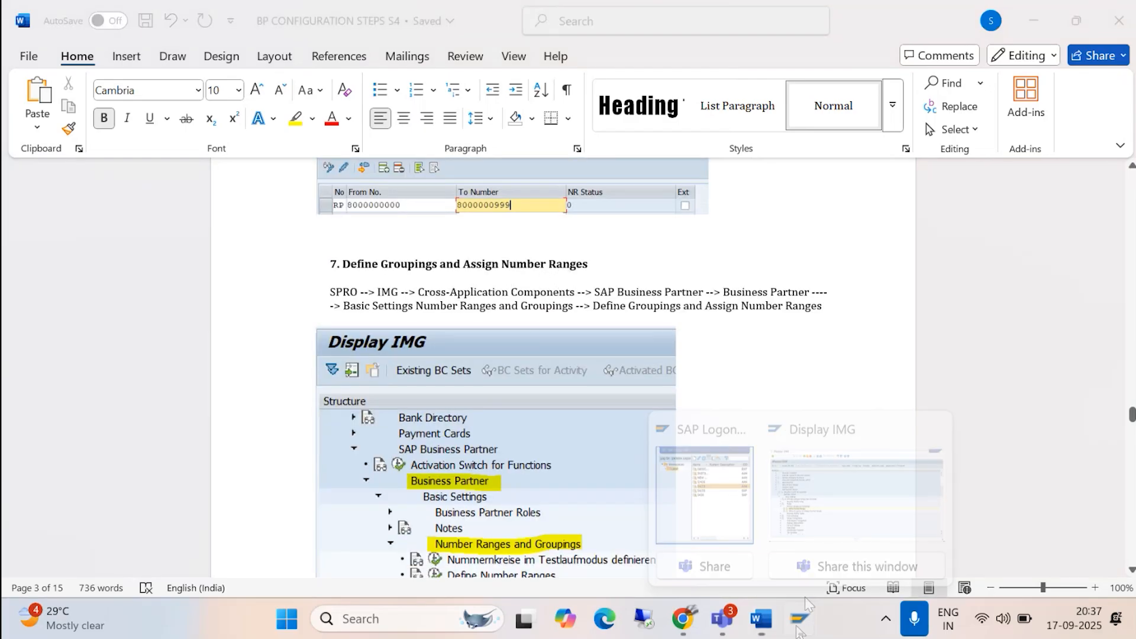
left_click(818, 510)
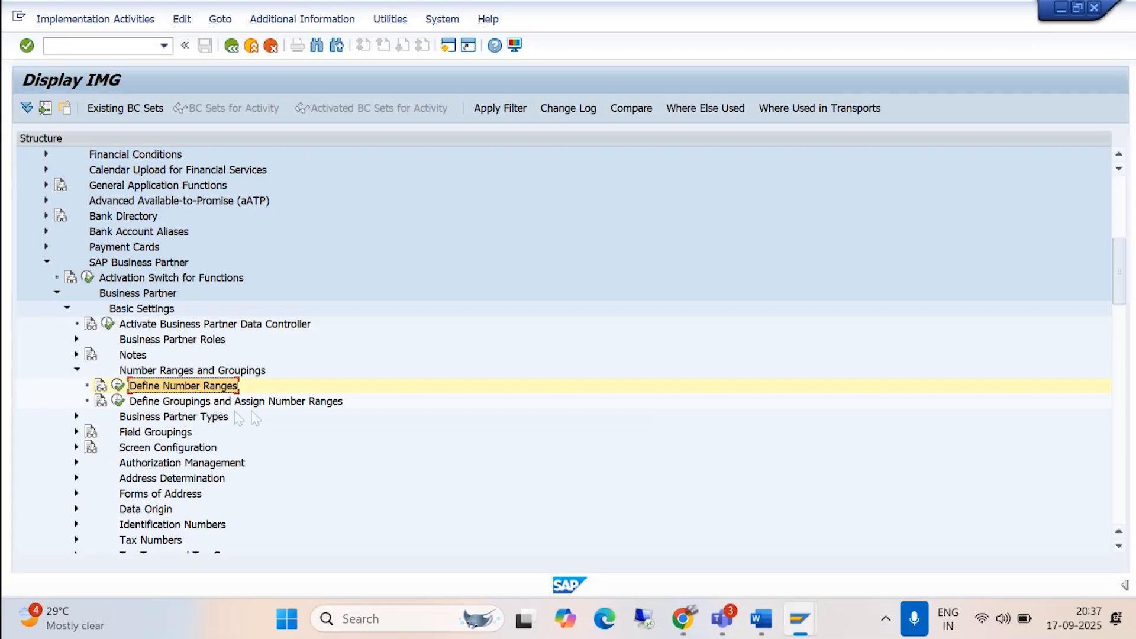
left_click(118, 402)
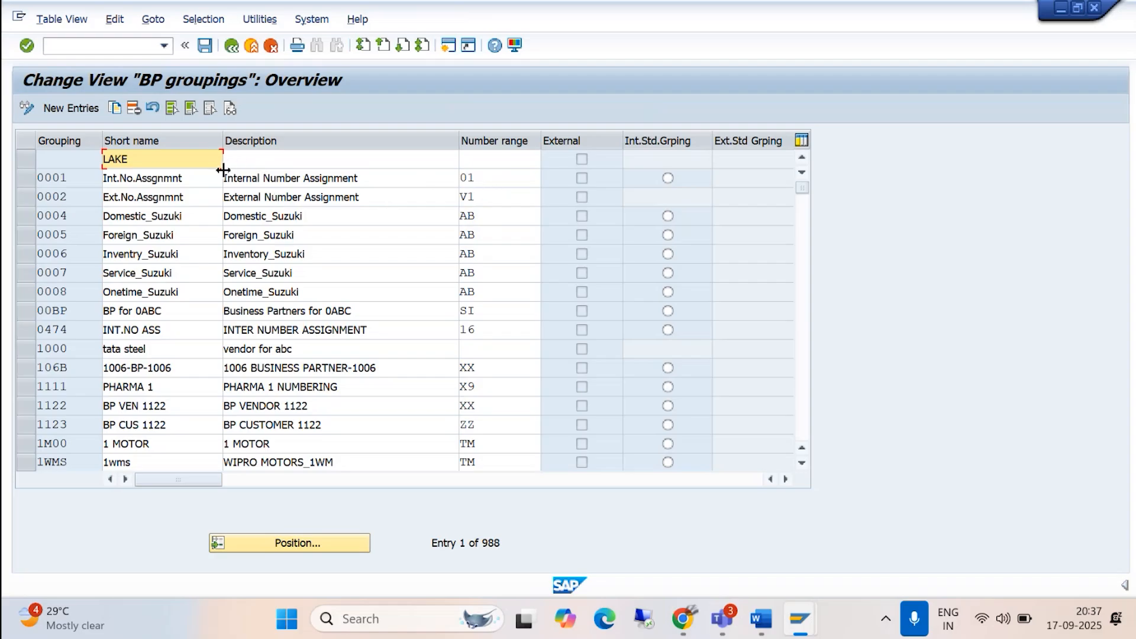
- Create BP grouping BDOM with short name BP GRP FOR BAJM and description BP GROUPING FOR BAJM
left_click(81, 111)
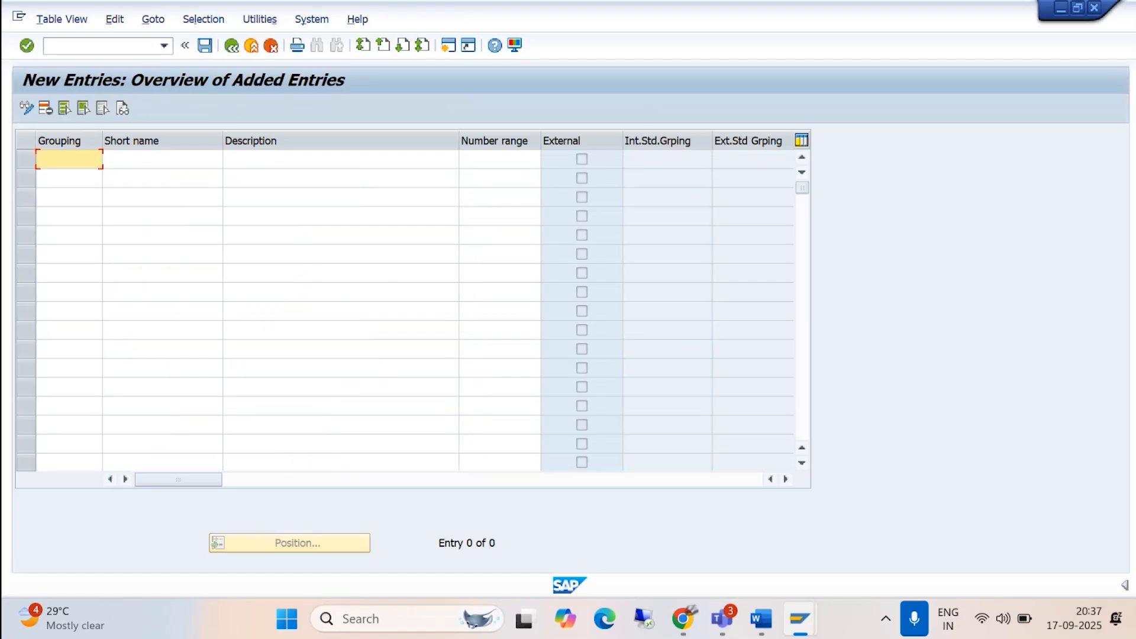
type("BDOM")
left_click(142, 159)
type("BP")
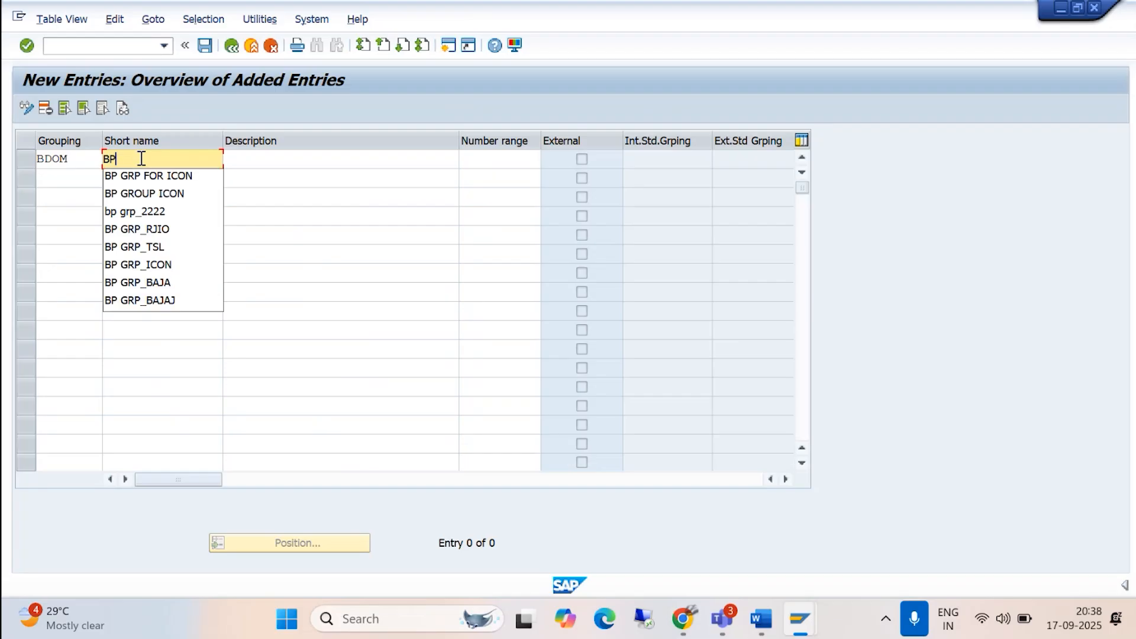
type(" GRP FOR BAJM")
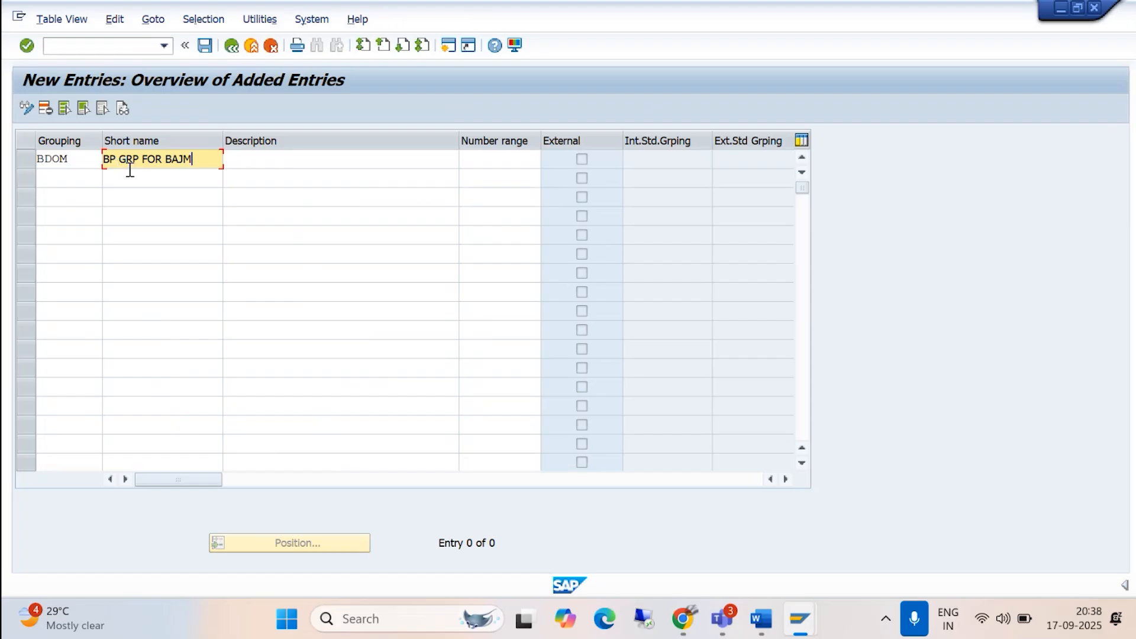
left_click(262, 155)
type("BP")
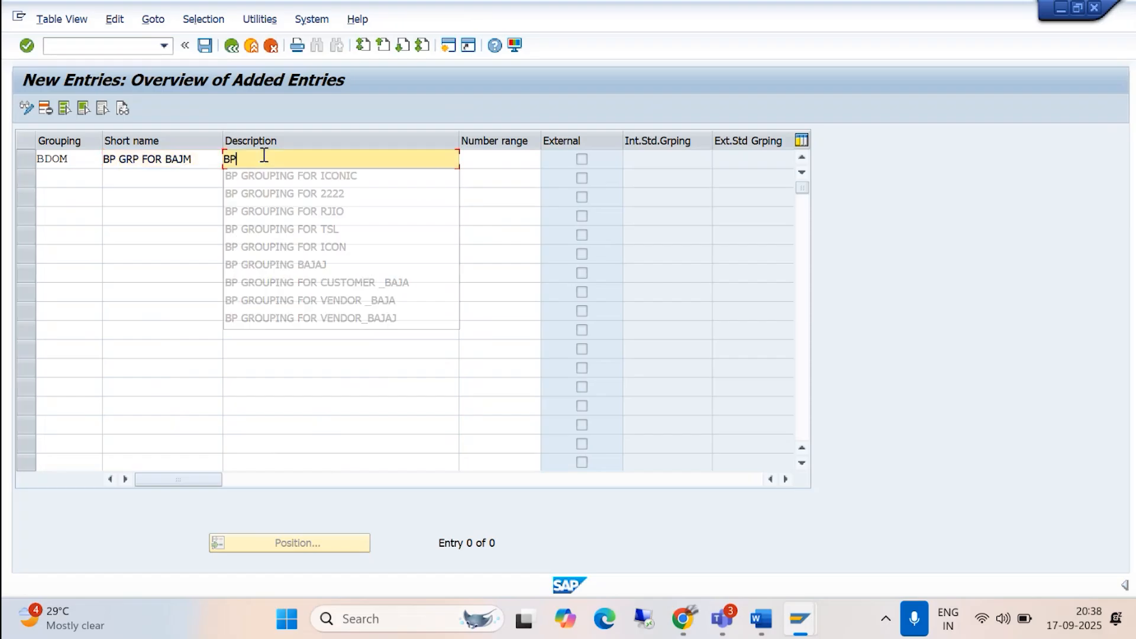
type(" GROU")
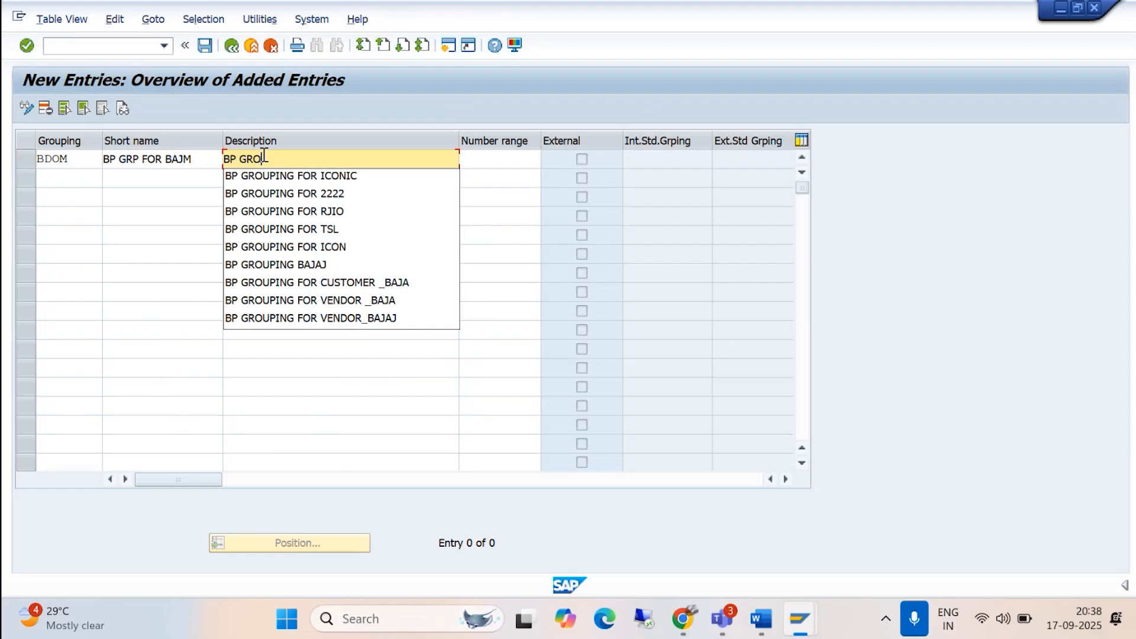
type("PING FOR BAJM")
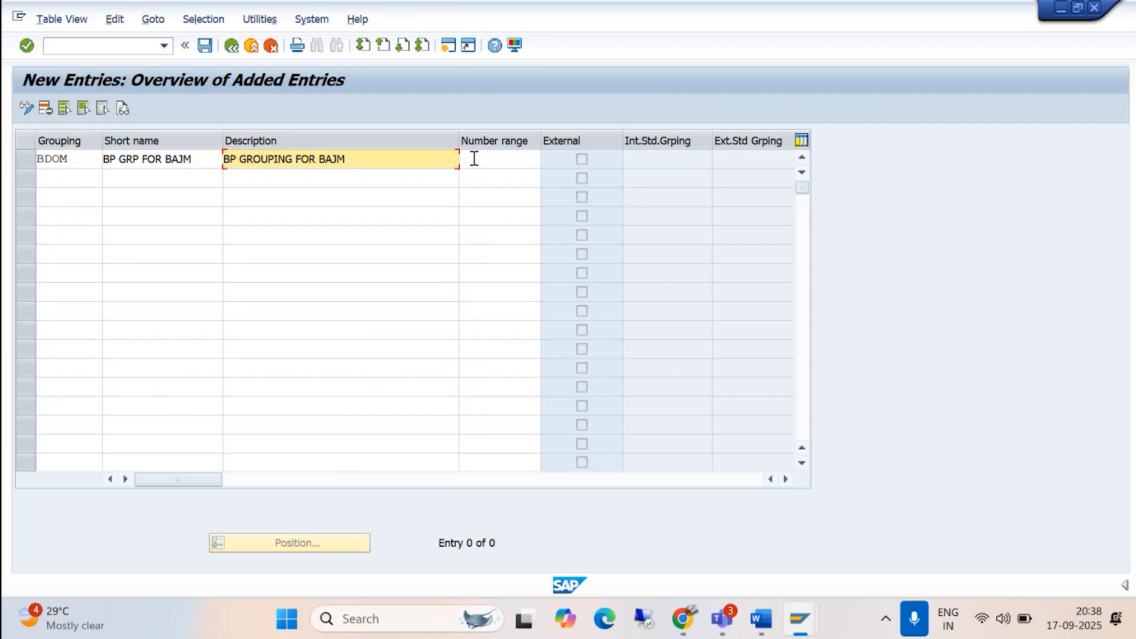
- Assign number range 02 to grouping BDOM and save it in the BAJAJ GROUP OF COMPANIES customizing request
left_click(474, 159)
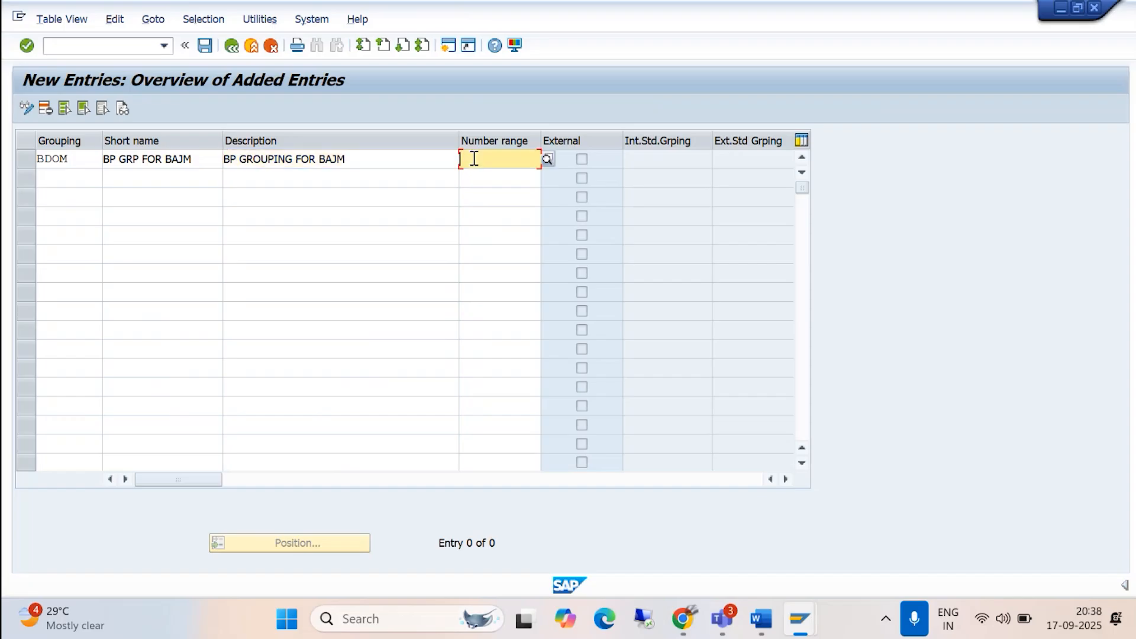
type("02")
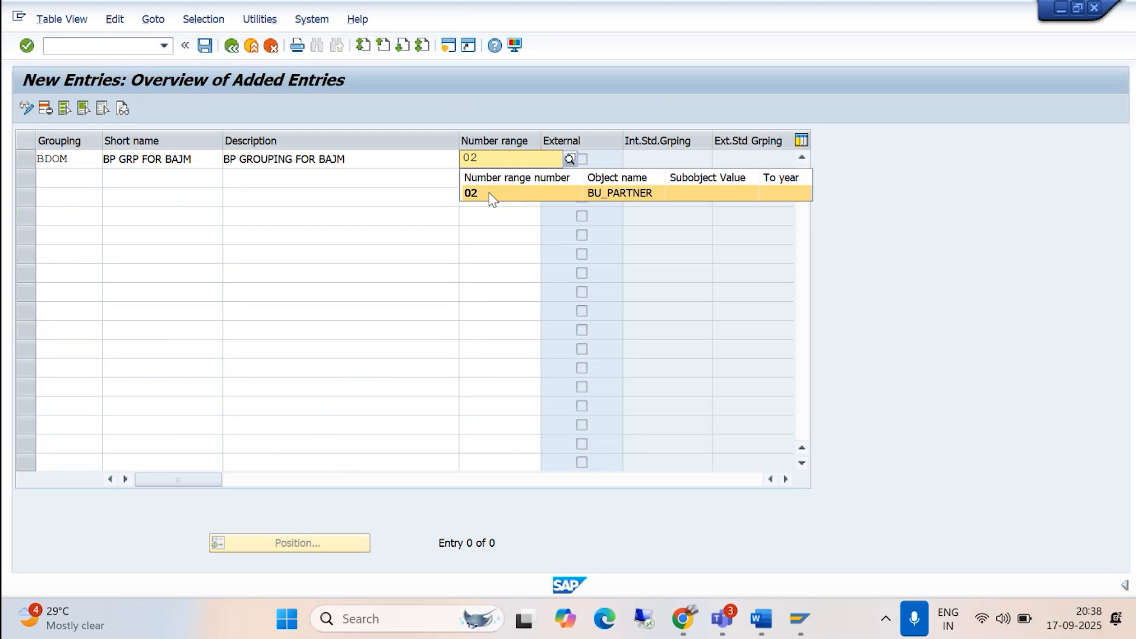
left_click(484, 204)
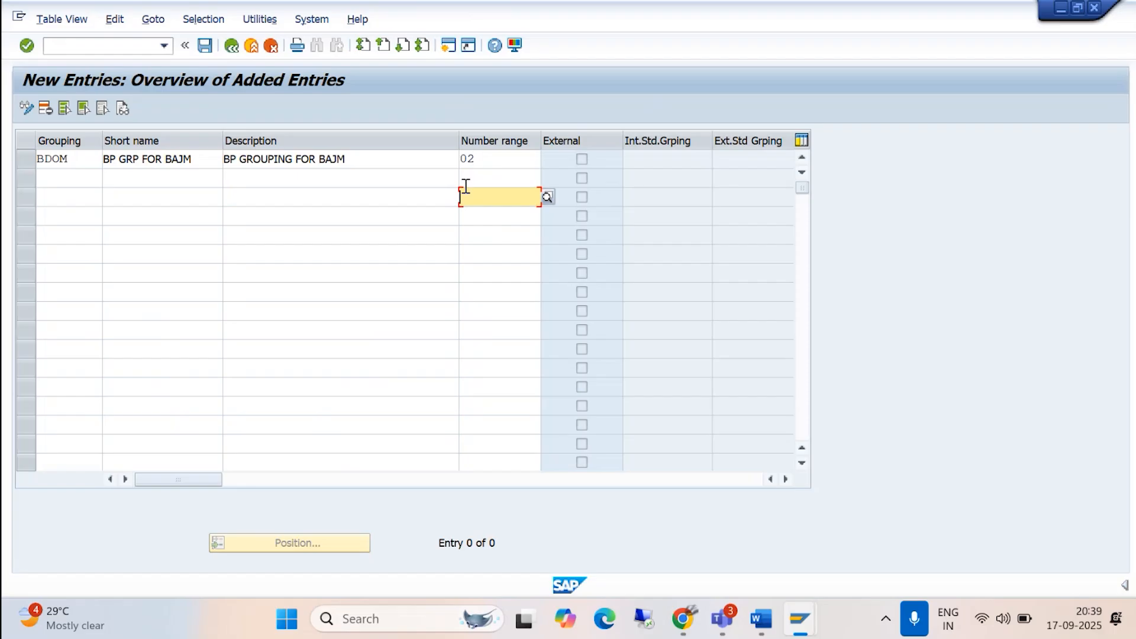
left_click(204, 45)
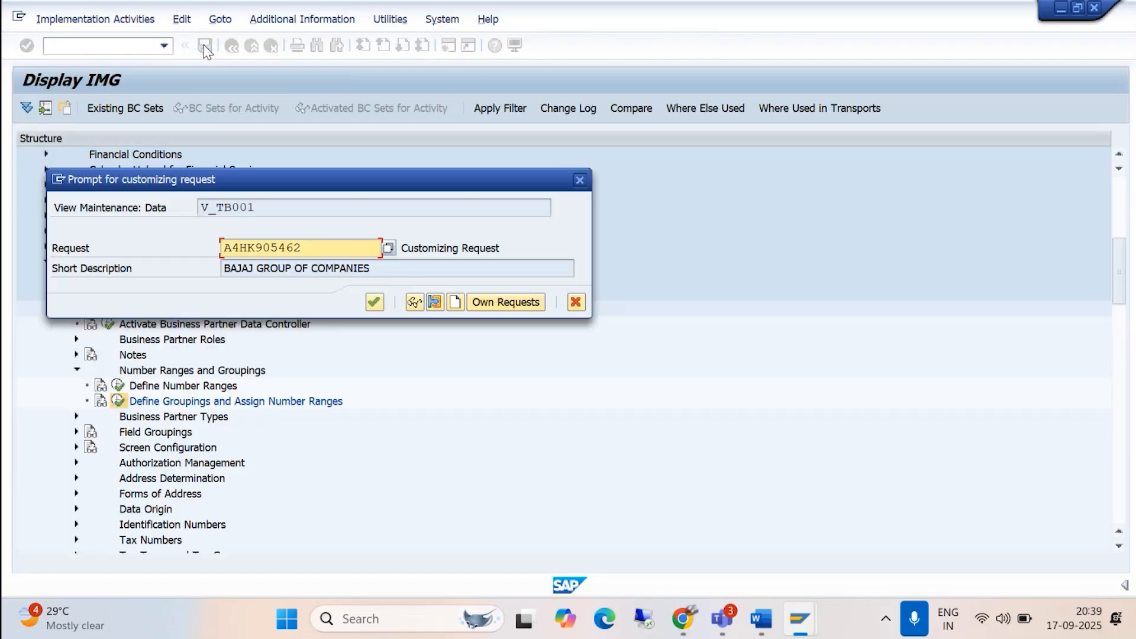
left_click(374, 302)
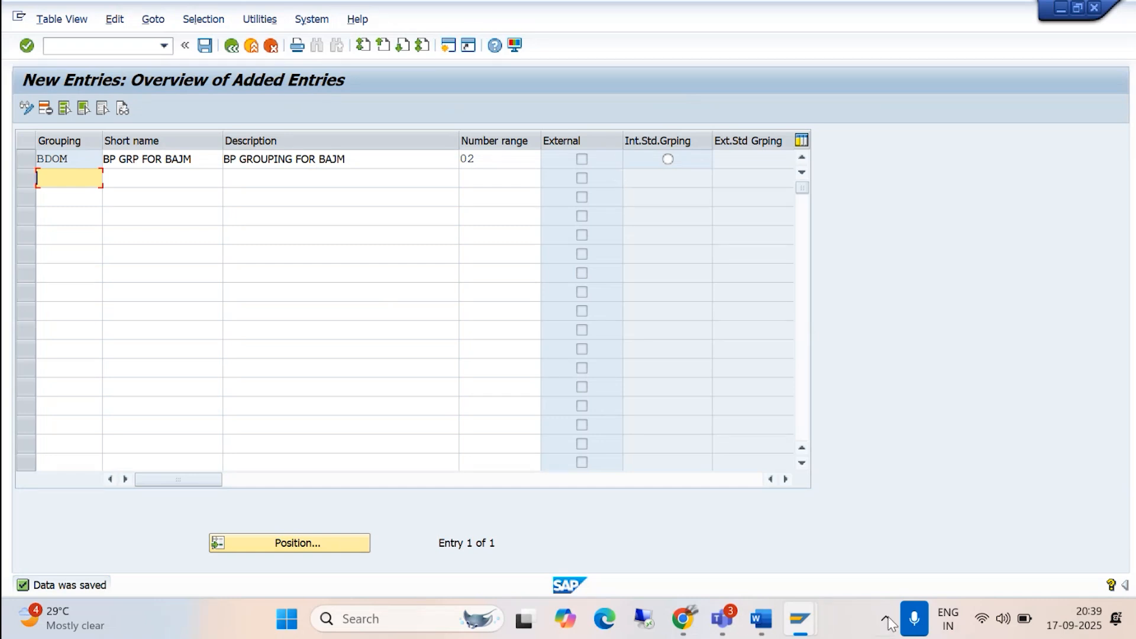
left_click(723, 618)
left_click(674, 482)
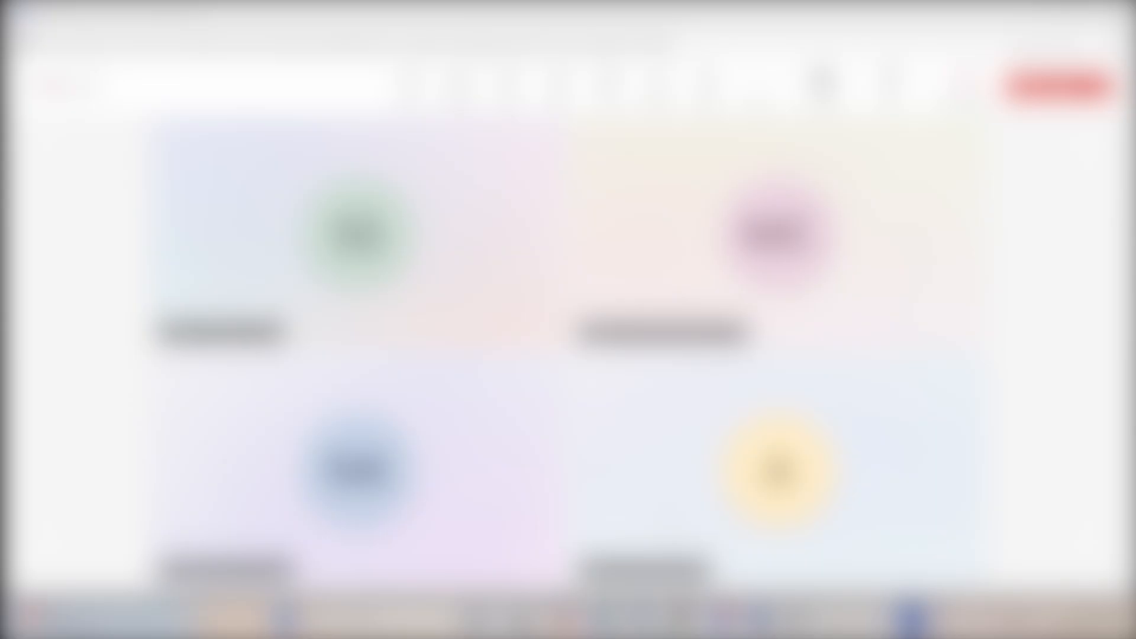
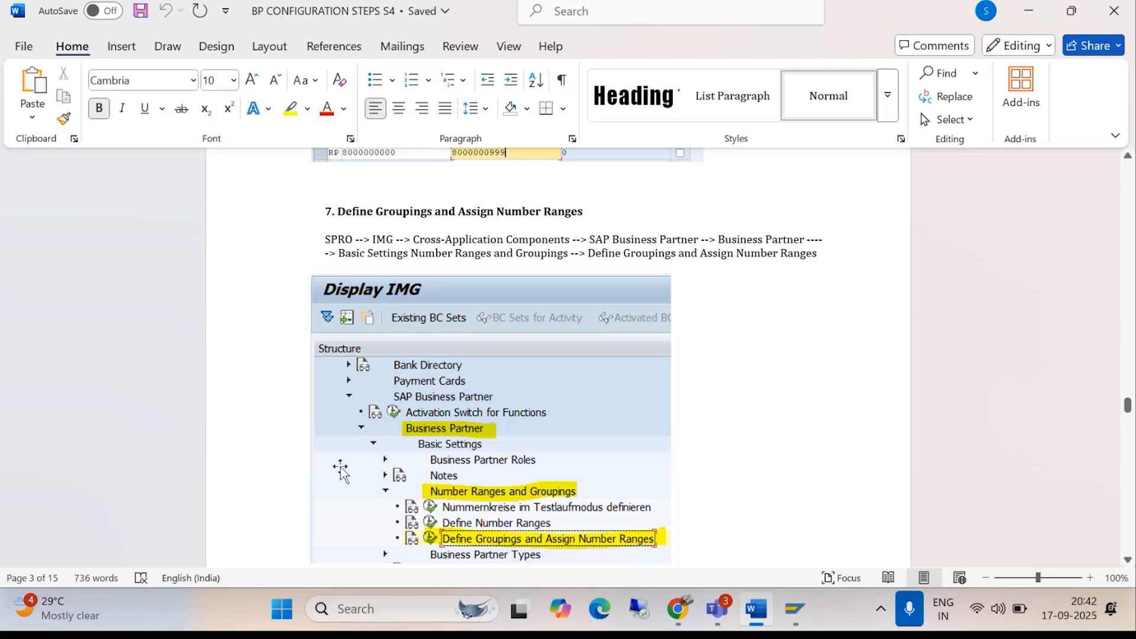
- Read the rest of the grouping instructions and the section 8 Master Data Synchronization path in the Word document
scroll(445, 384, "down", 1)
scroll(444, 384, "down", 4)
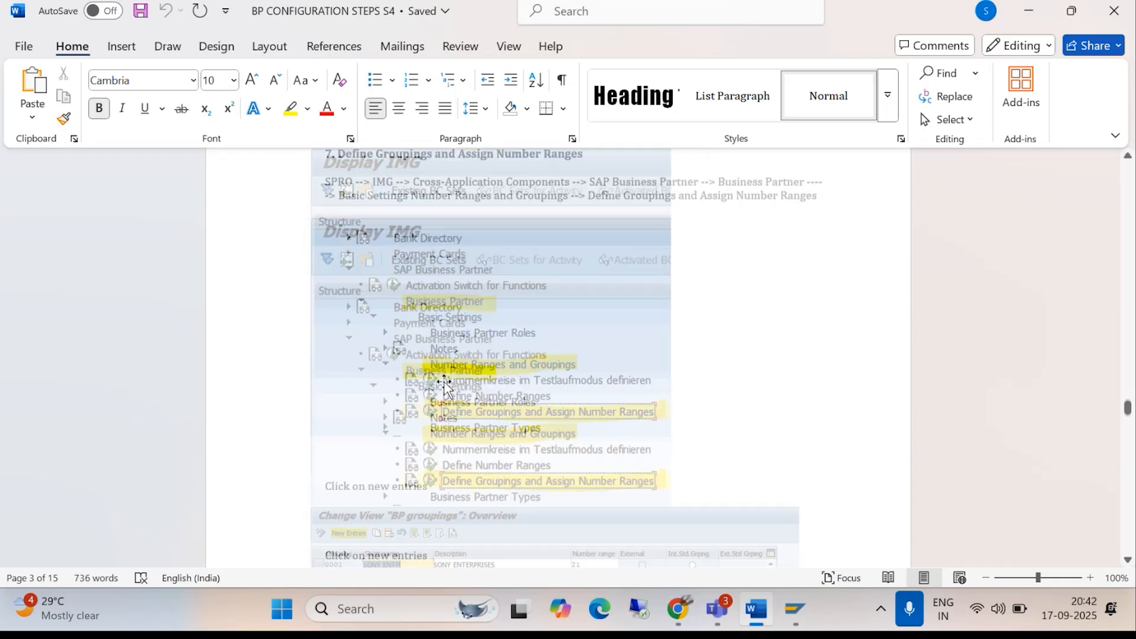
scroll(445, 385, "down", 7)
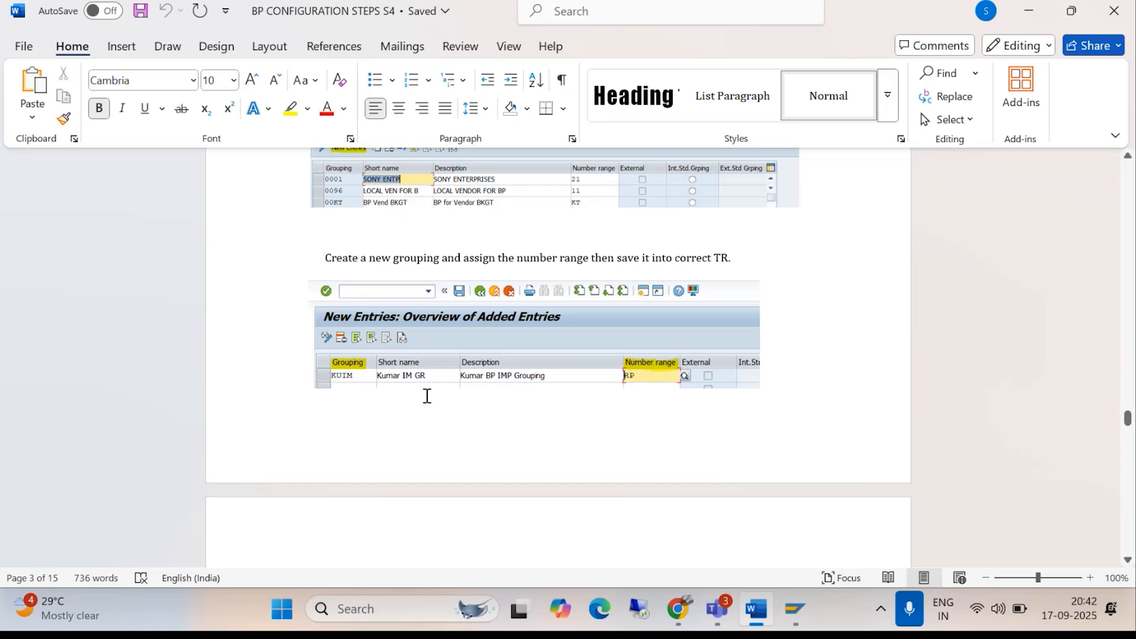
scroll(428, 396, "down", 6)
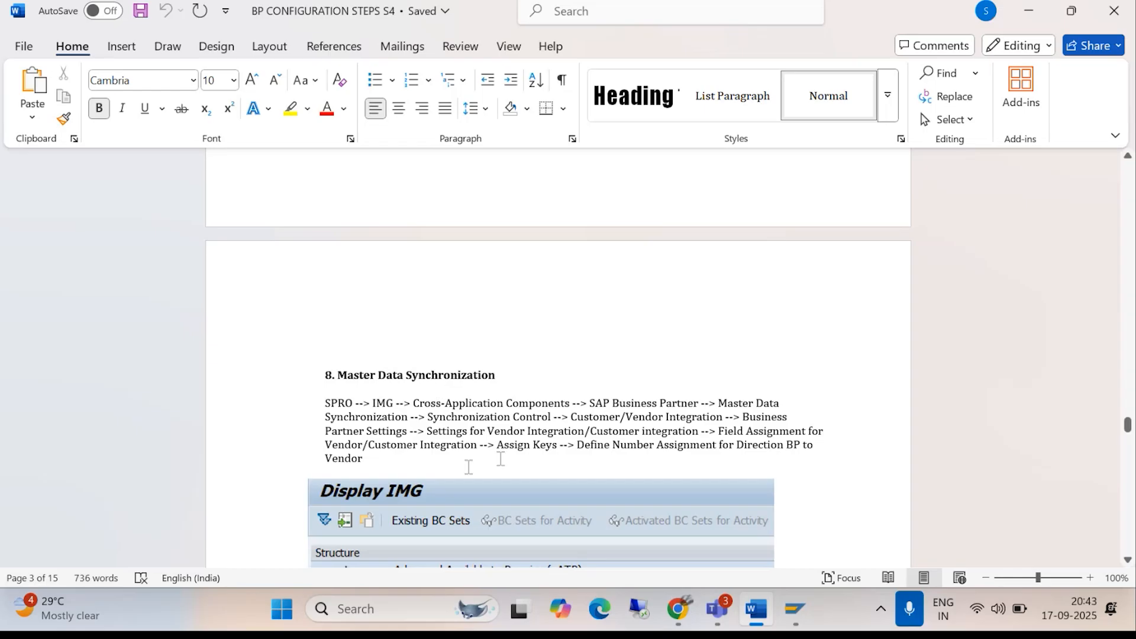
scroll(501, 449, "down", 3)
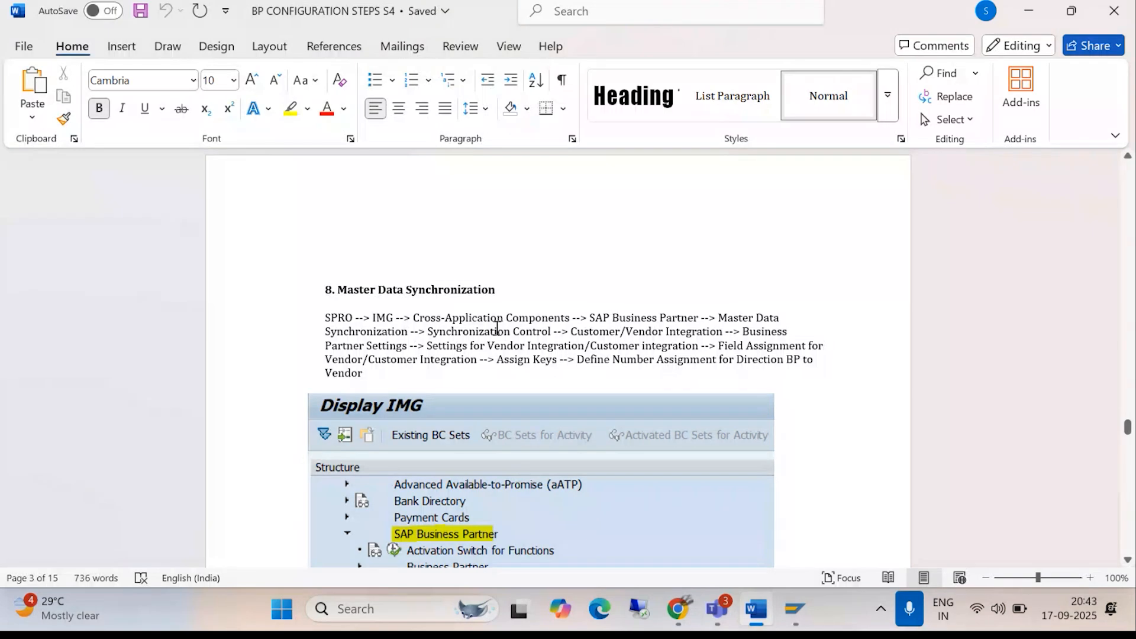
scroll(473, 408, "down", 5)
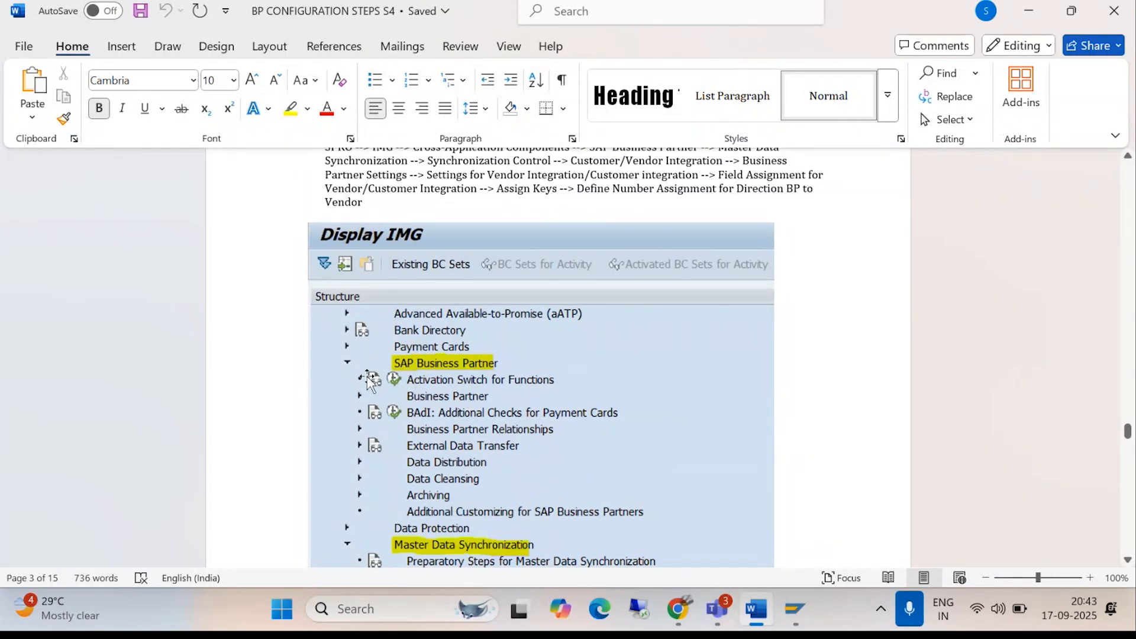
scroll(382, 366, "up", 2)
scroll(382, 366, "up", 1)
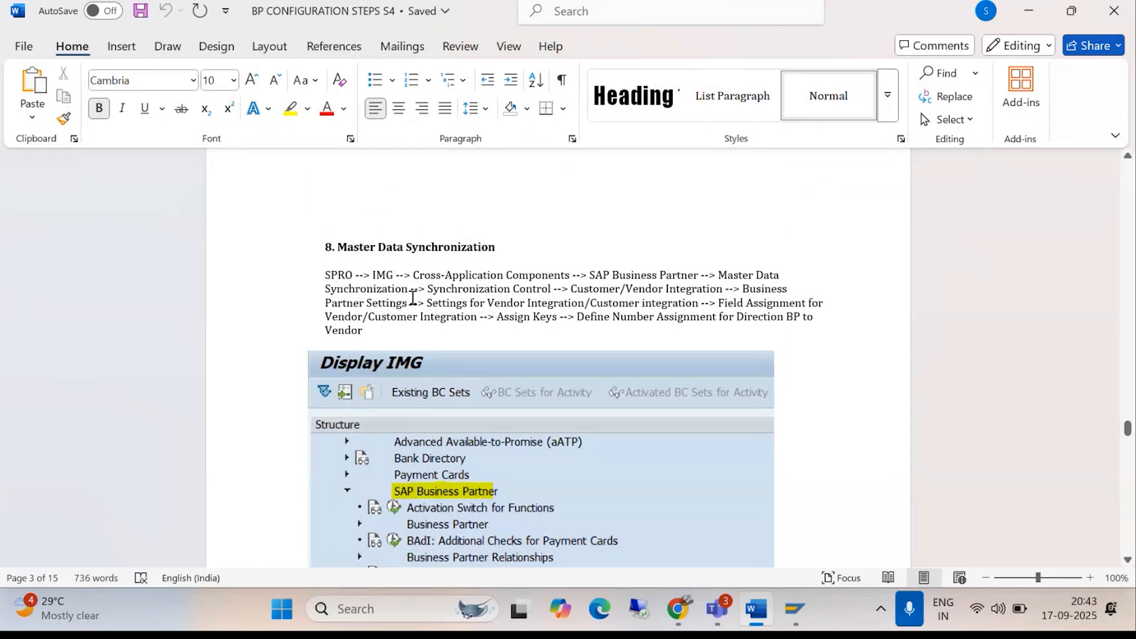
- Switch back to SAP, leave the groupings activity and collapse the Business Partner and SAP Business Partner nodes in the IMG
left_click(888, 417)
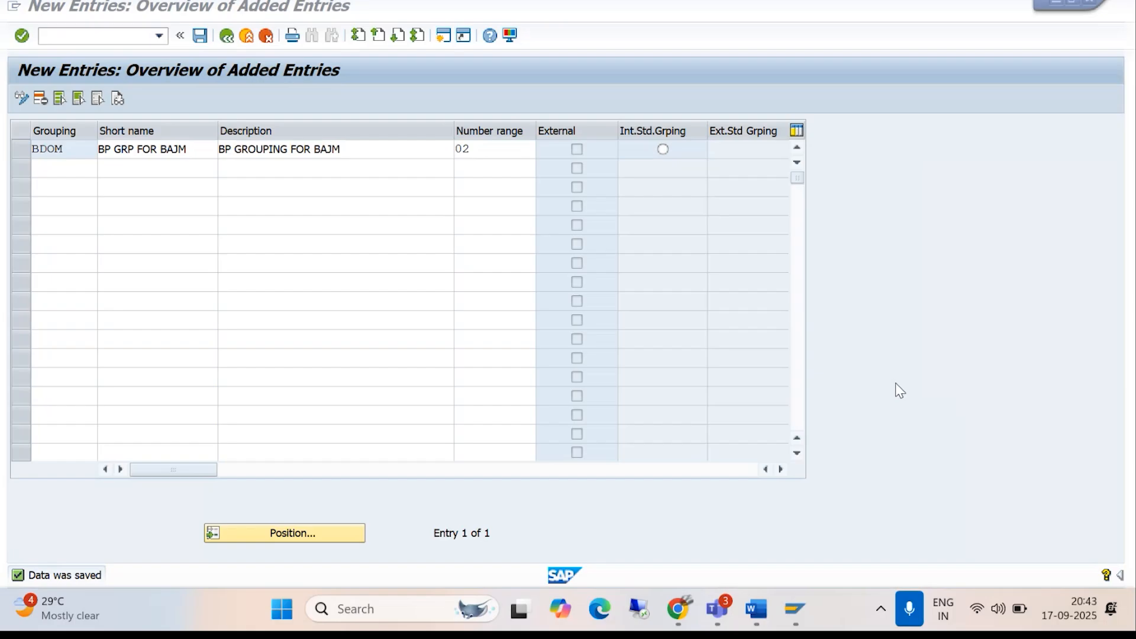
left_click(249, 36)
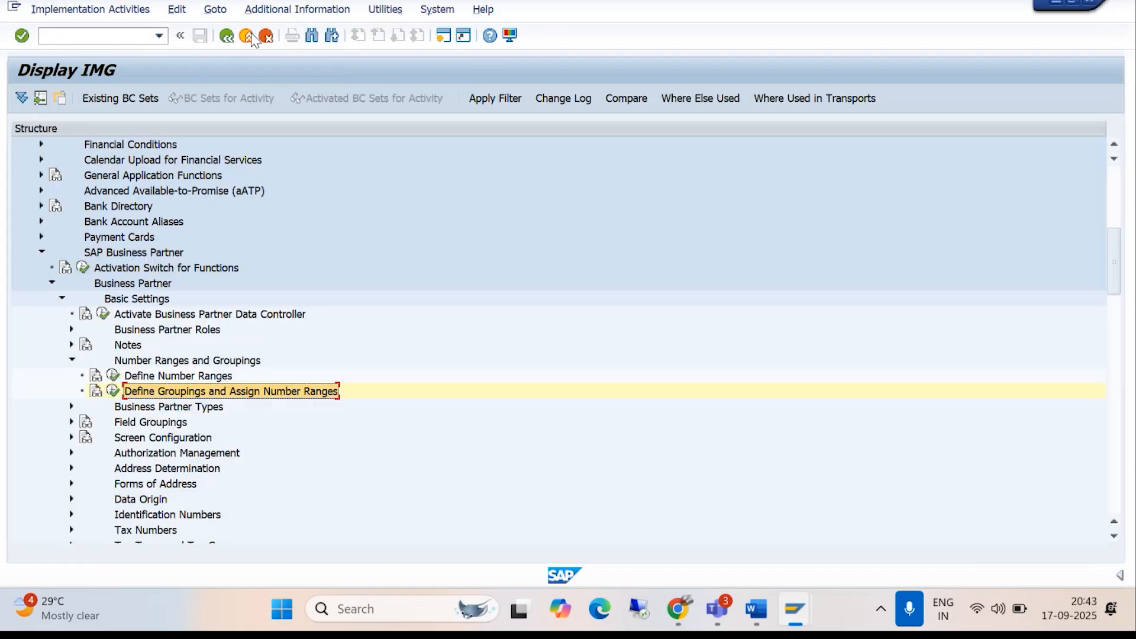
left_click(52, 283)
left_click(41, 252)
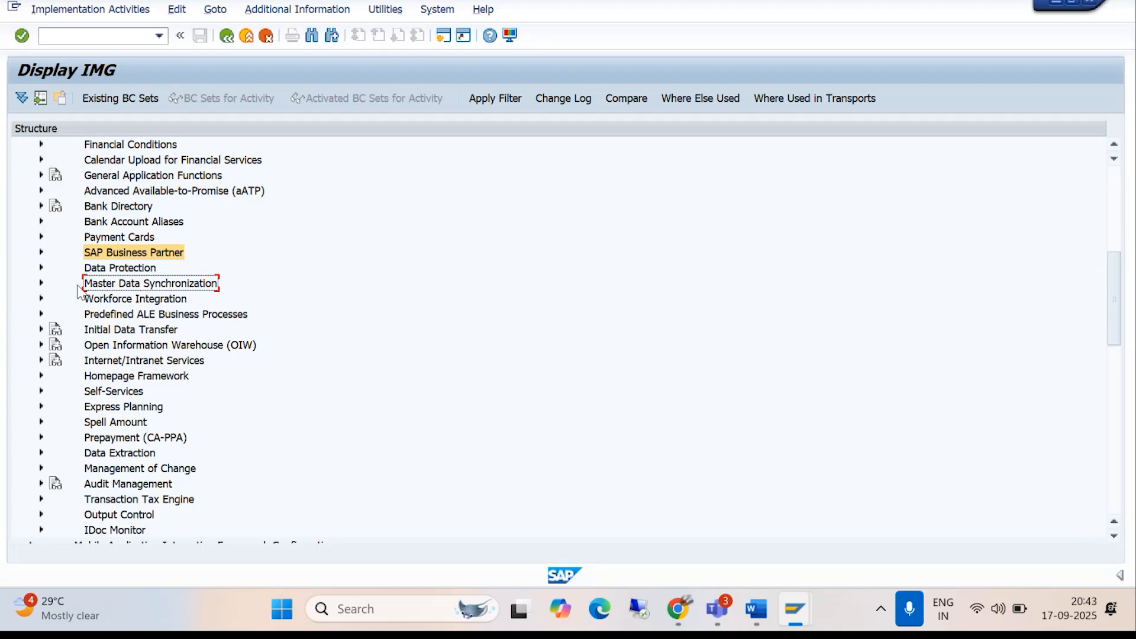
- Trace the IMG path from Cross-Application Components to Master Data Synchronization, expanding the SAP Business Partner node
scroll(34, 264, "up", 1)
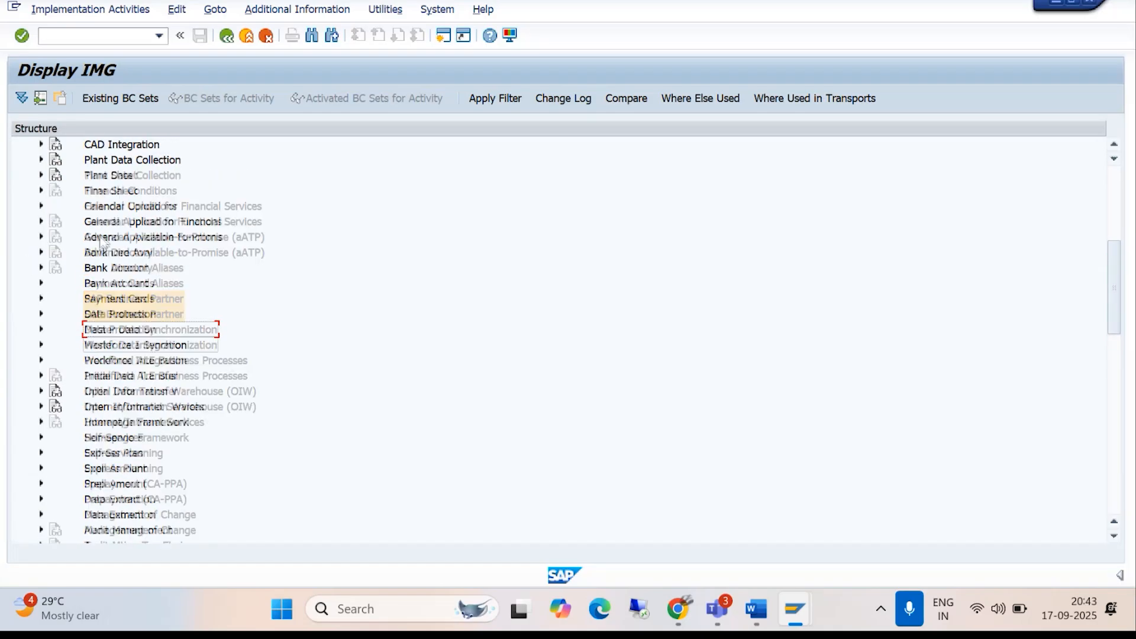
scroll(101, 243, "up", 6)
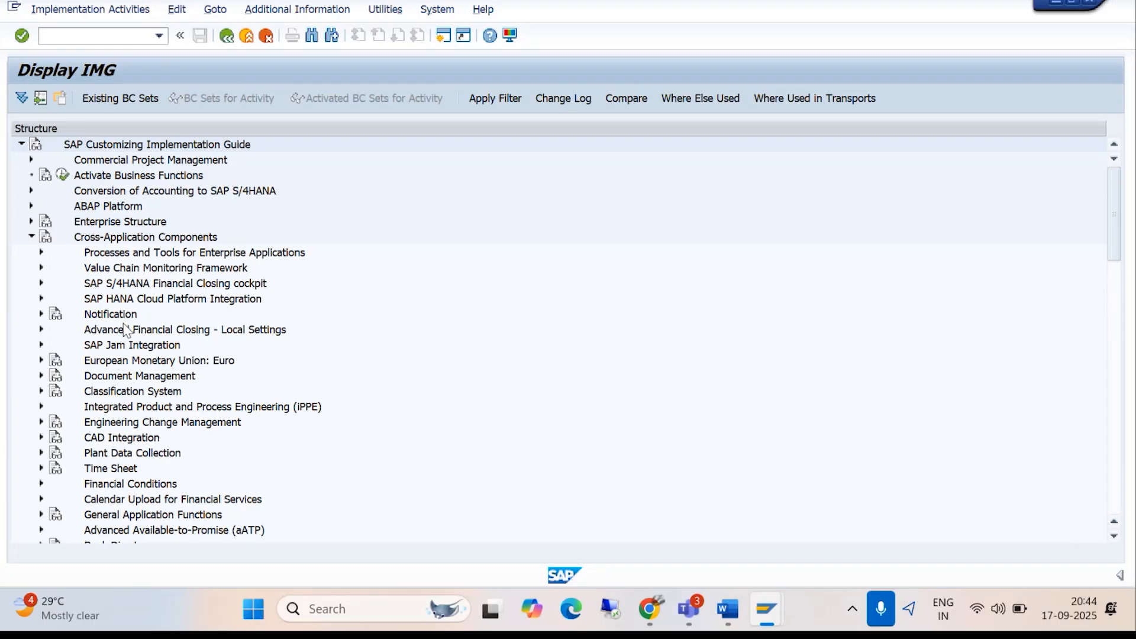
scroll(115, 308, "down", 1)
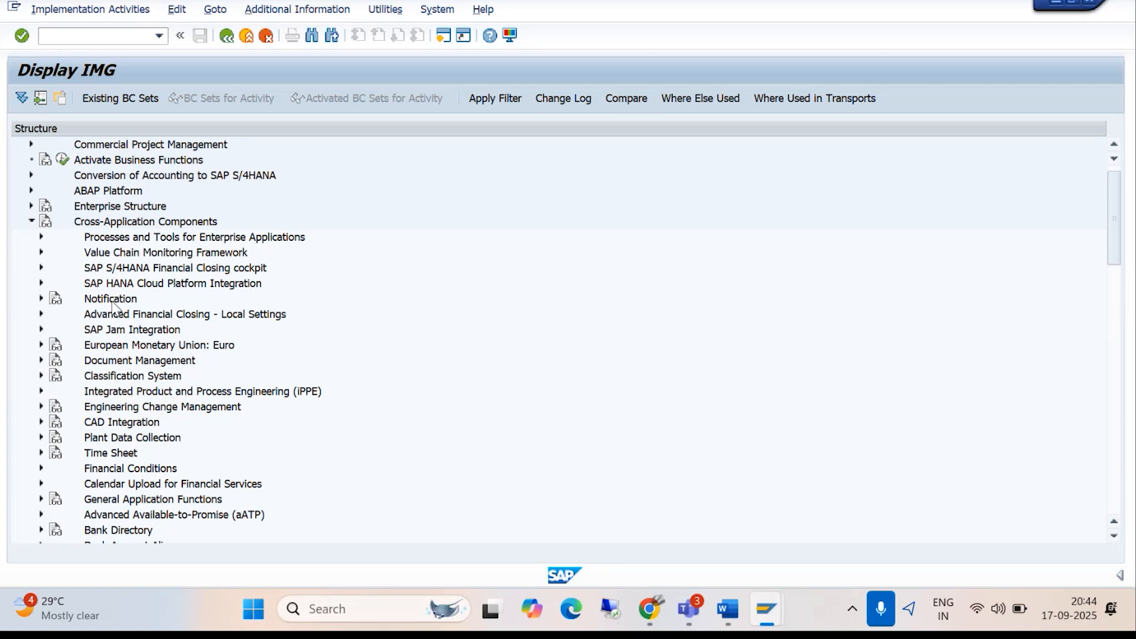
scroll(115, 309, "down", 1)
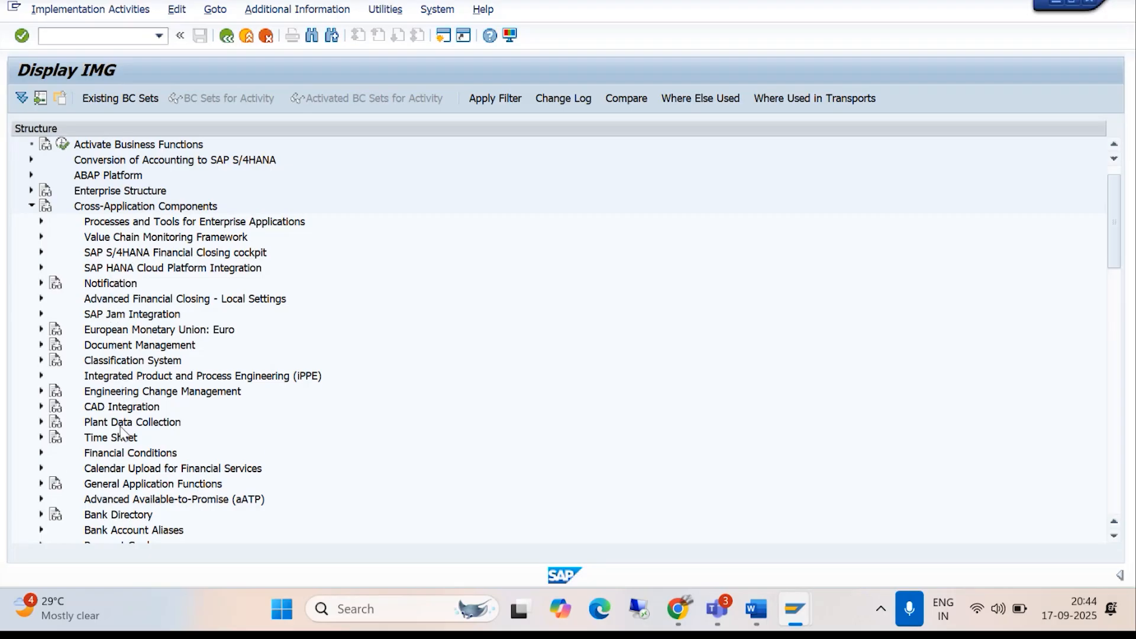
scroll(121, 430, "down", 2)
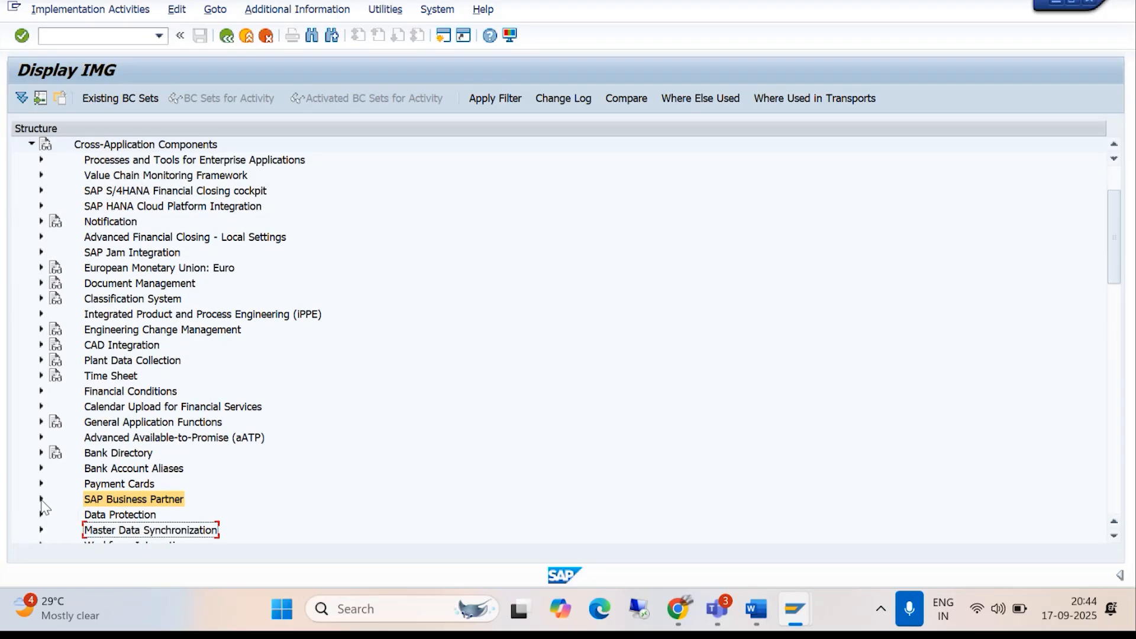
left_click(41, 499)
scroll(150, 322, "down", 1)
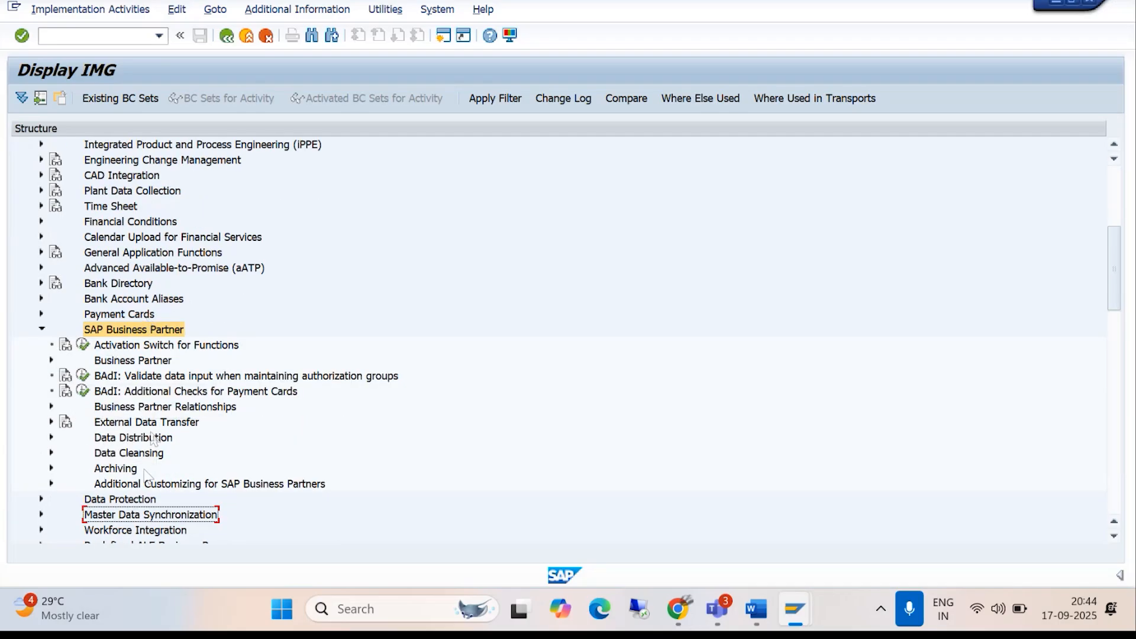
scroll(190, 402, "down", 1)
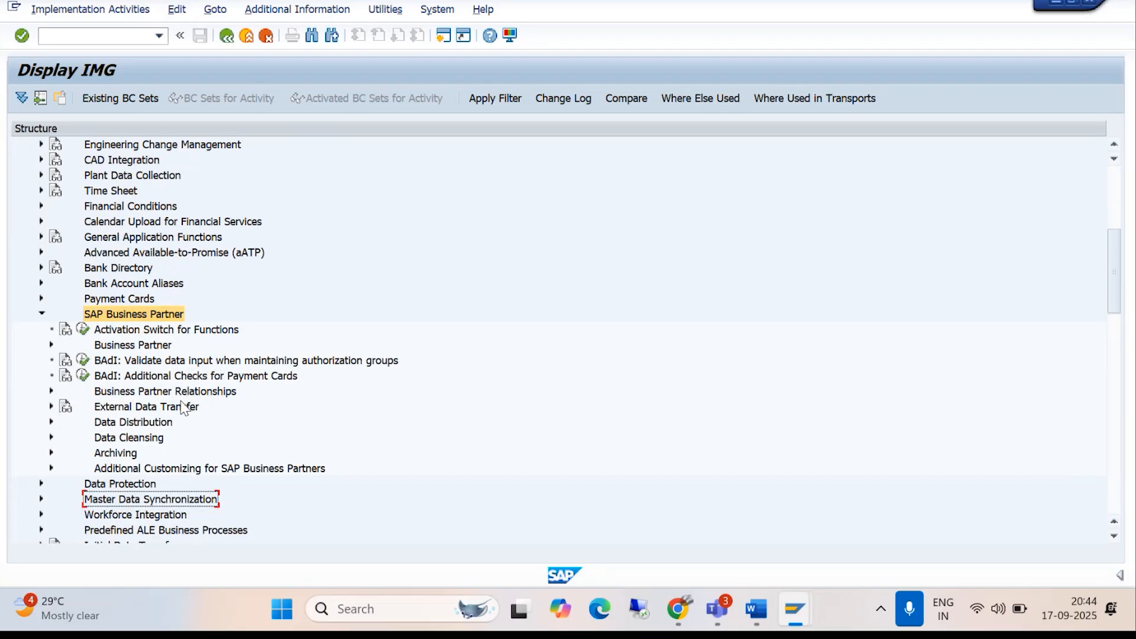
scroll(184, 407, "down", 1)
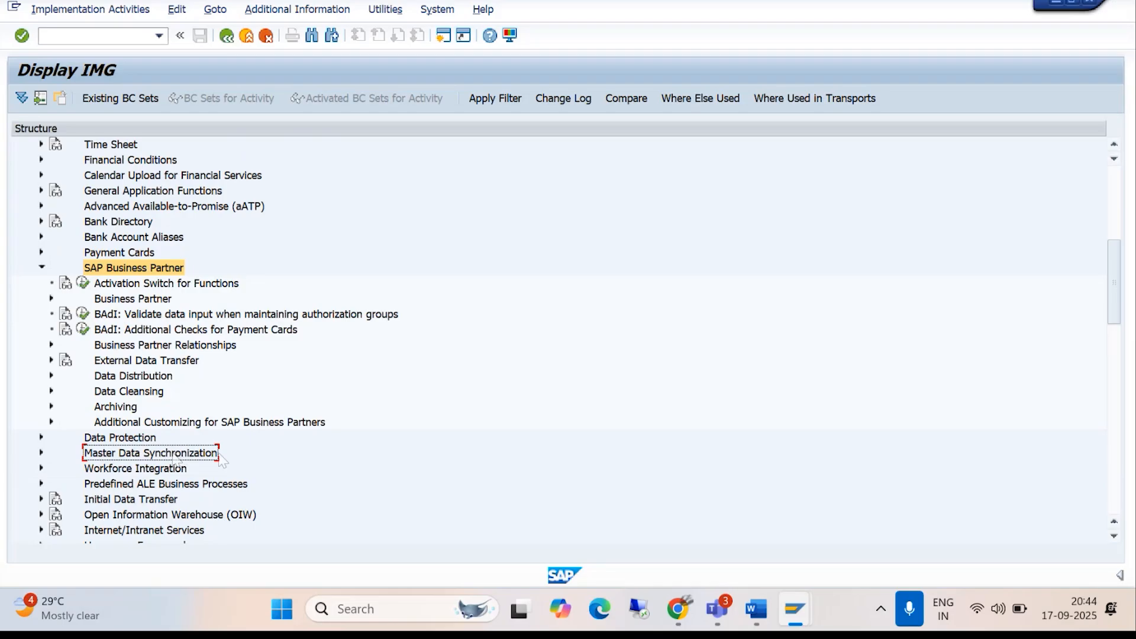
- Switch to the Word document and check the highlighted IMG nodes under Master Data Synchronization
mouse_move(757, 609)
left_click(764, 479)
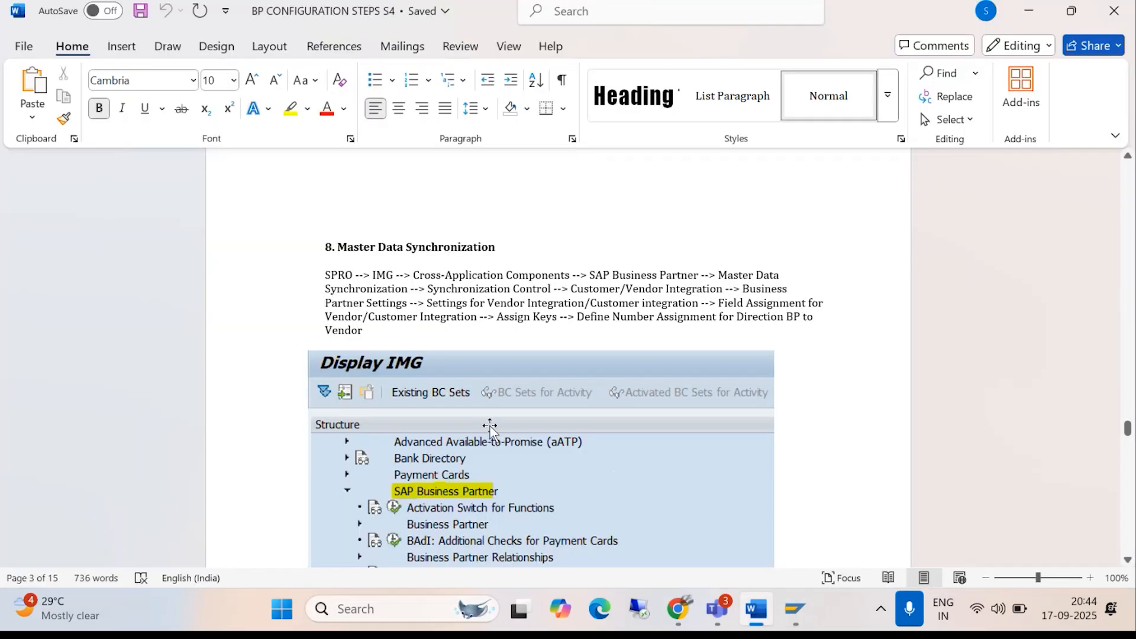
scroll(444, 387, "down", 3)
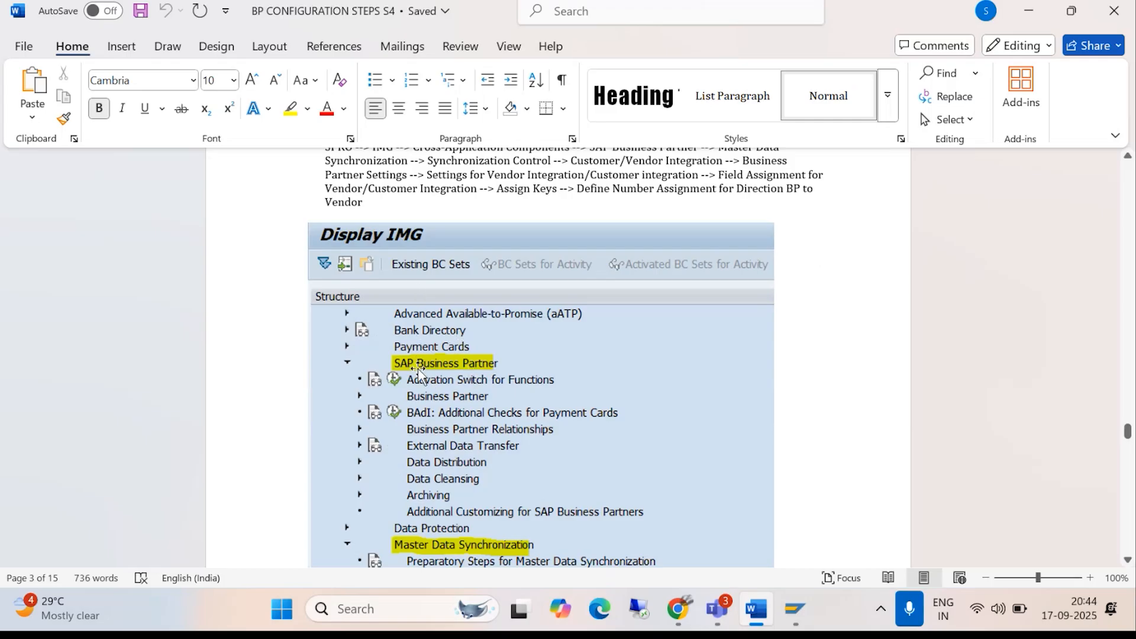
scroll(496, 379, "down", 3)
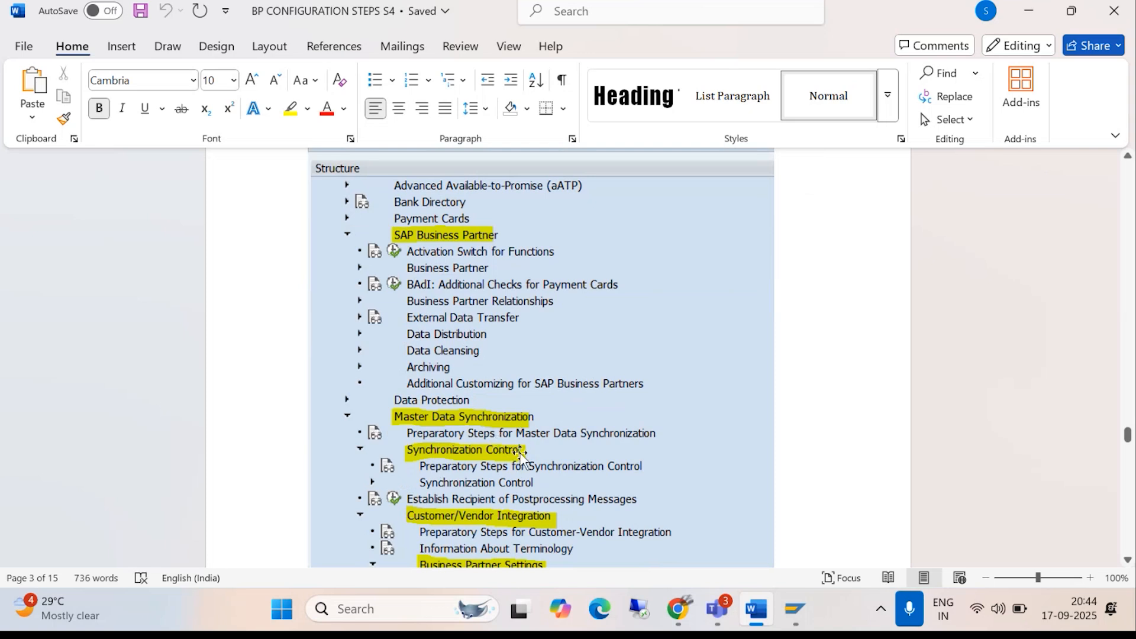
- Switch back to SAP and expand Master Data Synchronization and its Synchronization Control node in the IMG
left_click(795, 610)
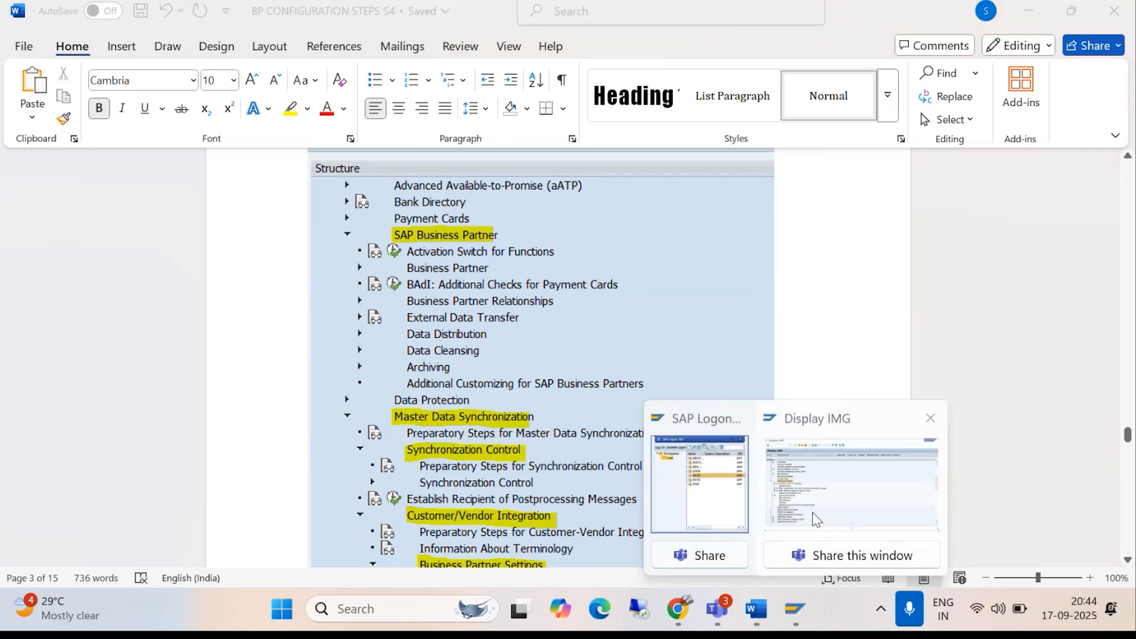
left_click(812, 513)
left_click(42, 453)
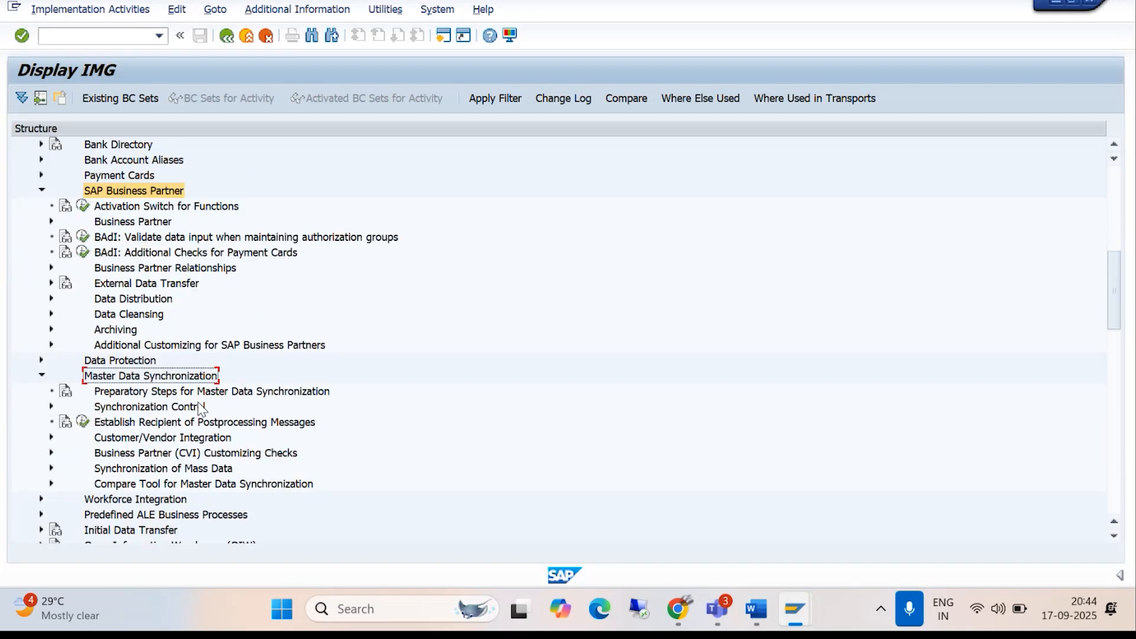
left_click(51, 406)
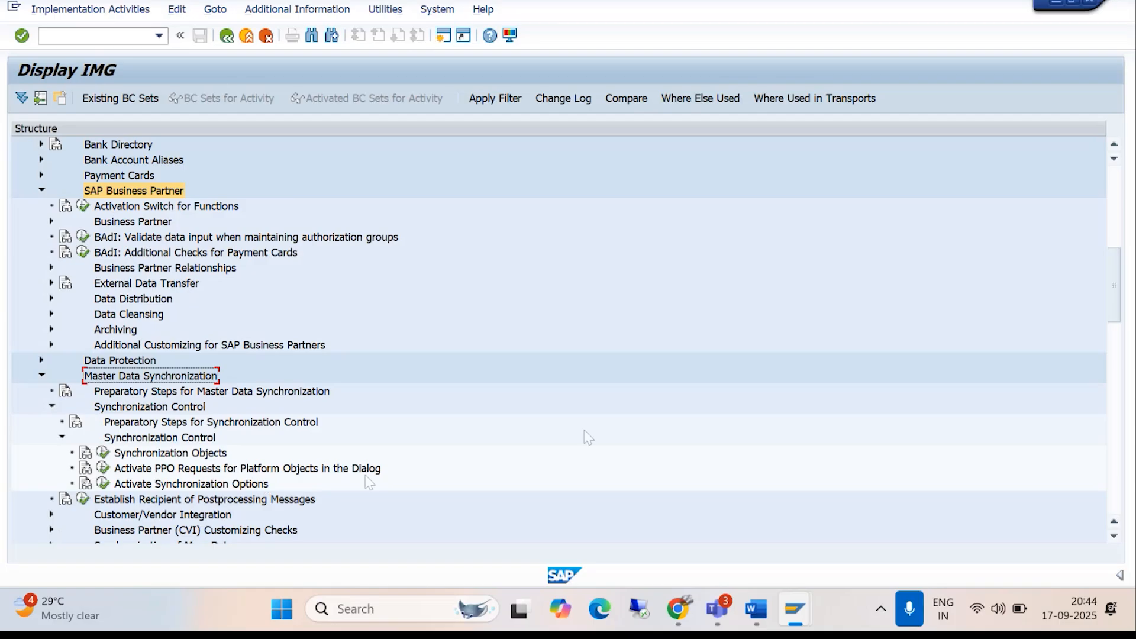
- Expand the Customer/Vendor Integration node and its Business Partner Settings subnode in the IMG
scroll(305, 409, "down", 1)
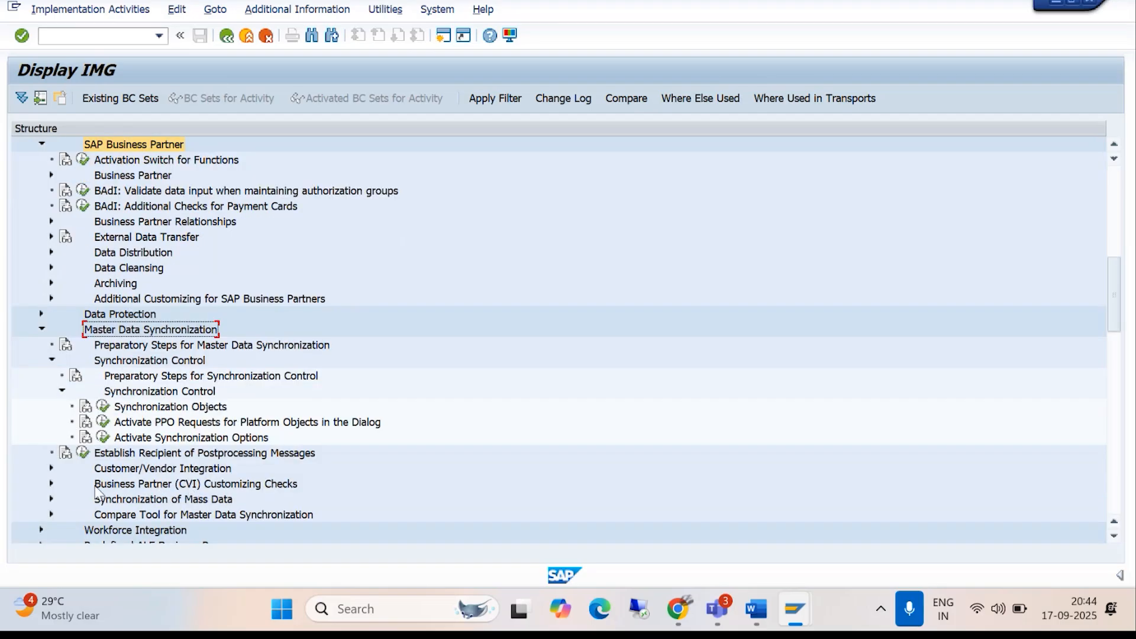
left_click(52, 469)
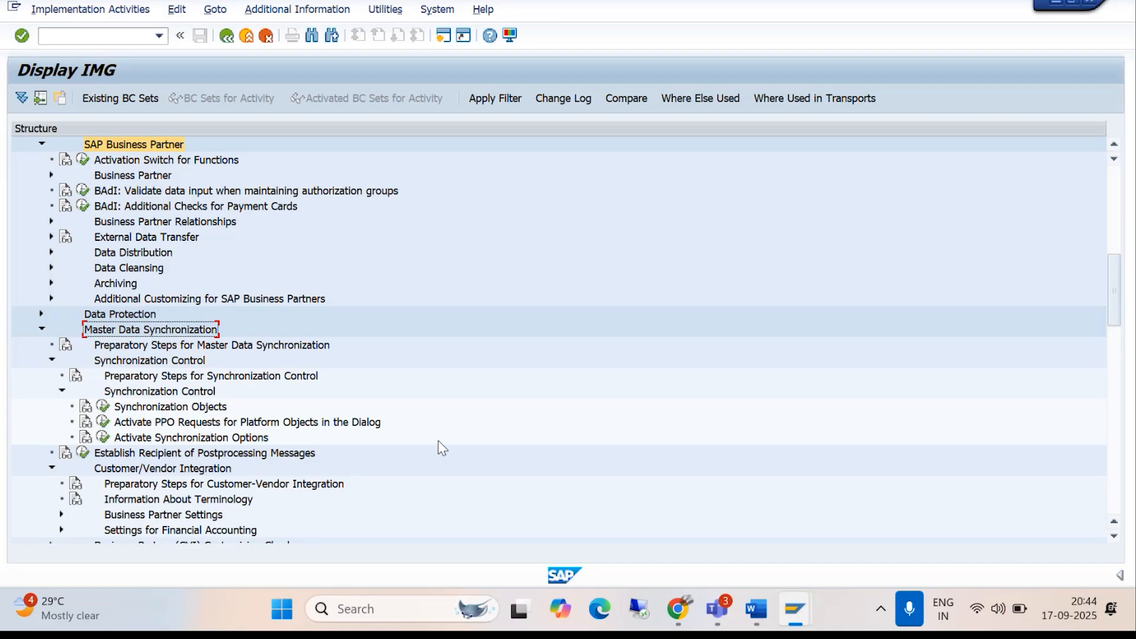
scroll(165, 480, "down", 1)
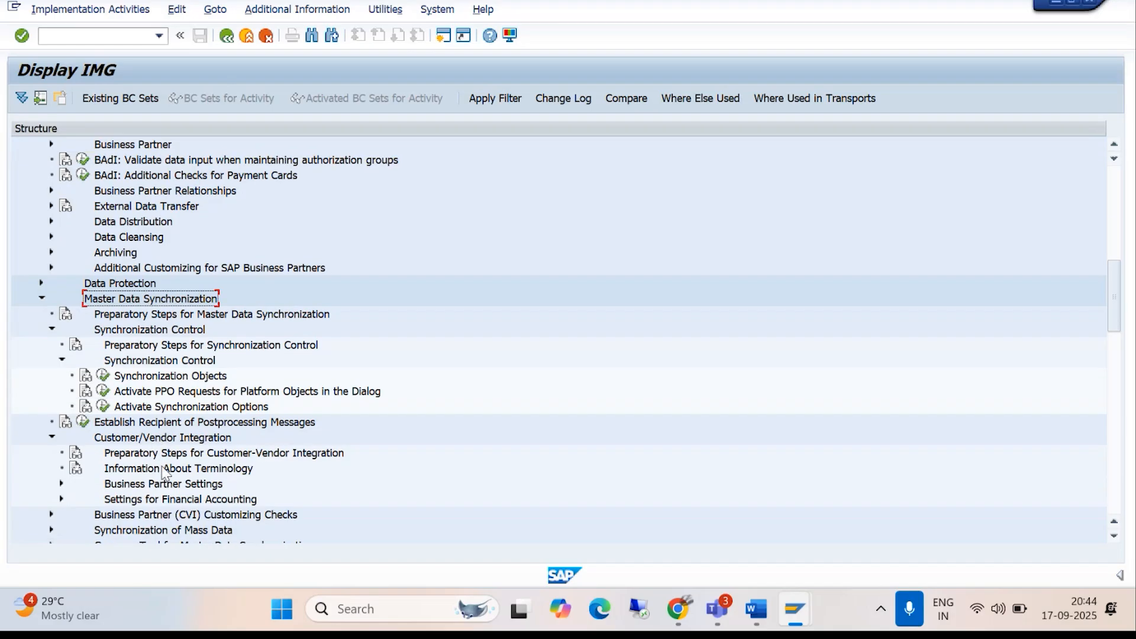
scroll(168, 469, "down", 1)
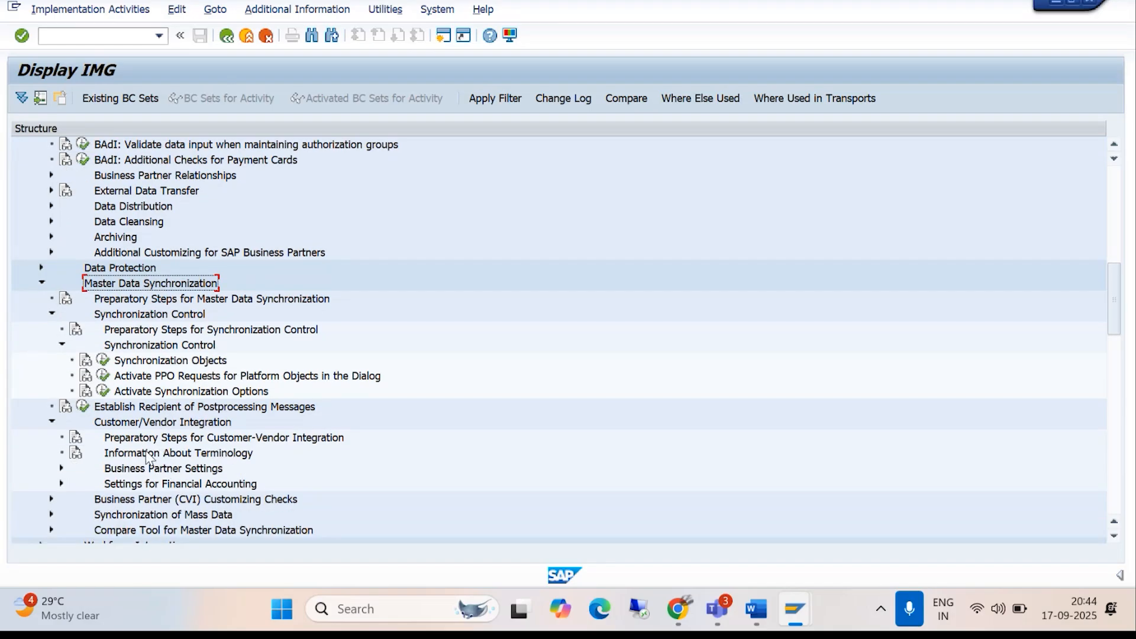
scroll(152, 462, "down", 1)
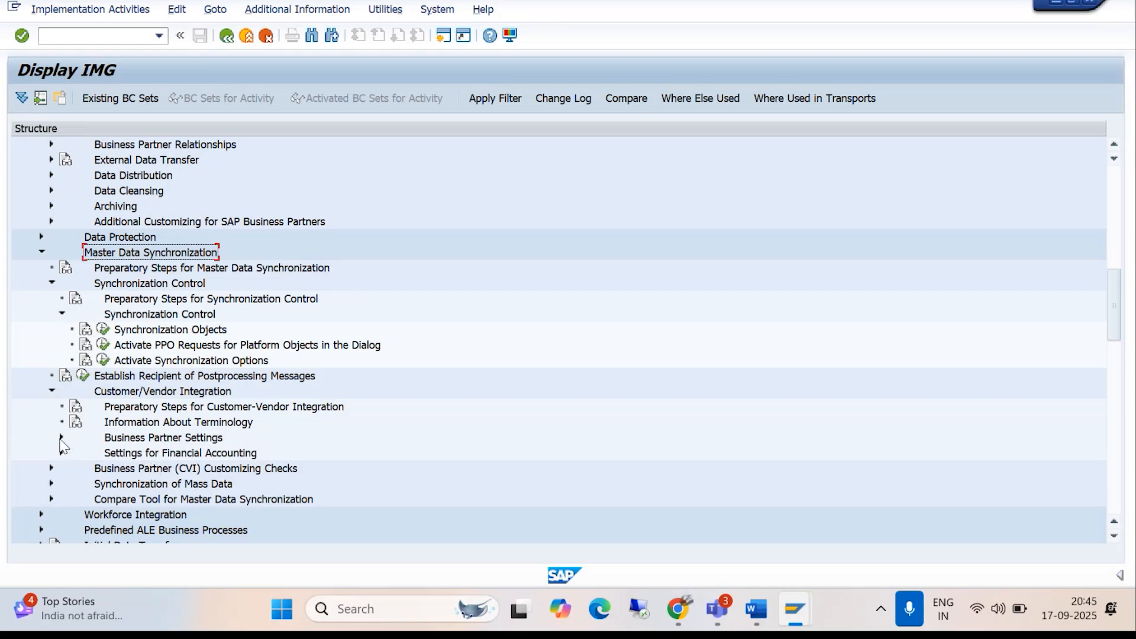
left_click(61, 438)
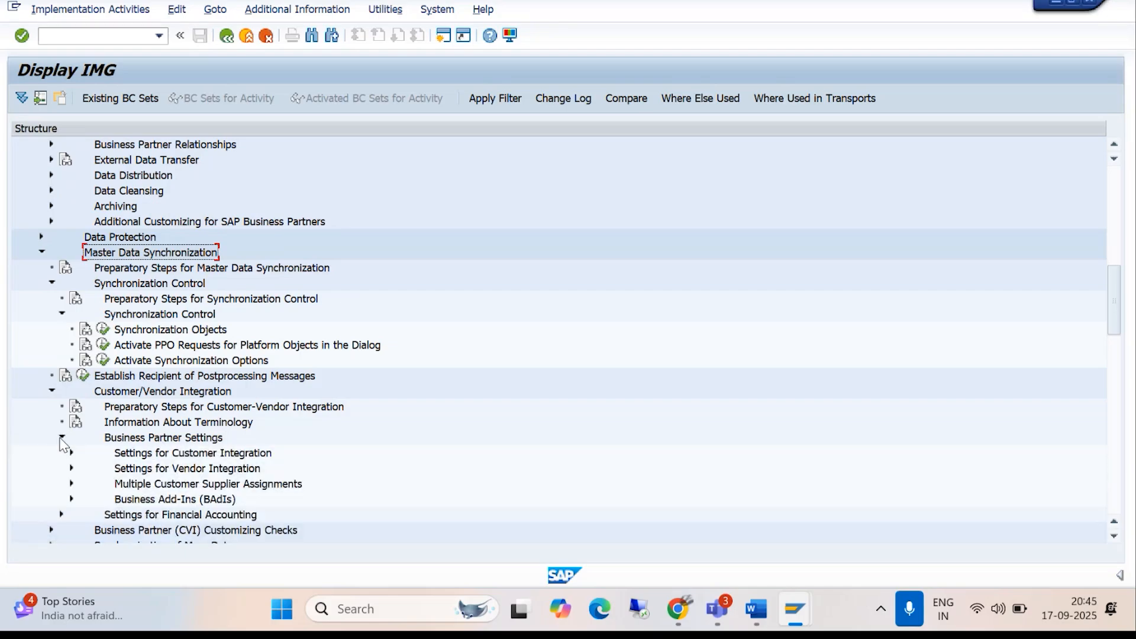
- Expand Settings for Vendor Integration and the Assign Keys node under Field Assignment for Vendor Integration
left_click(72, 468)
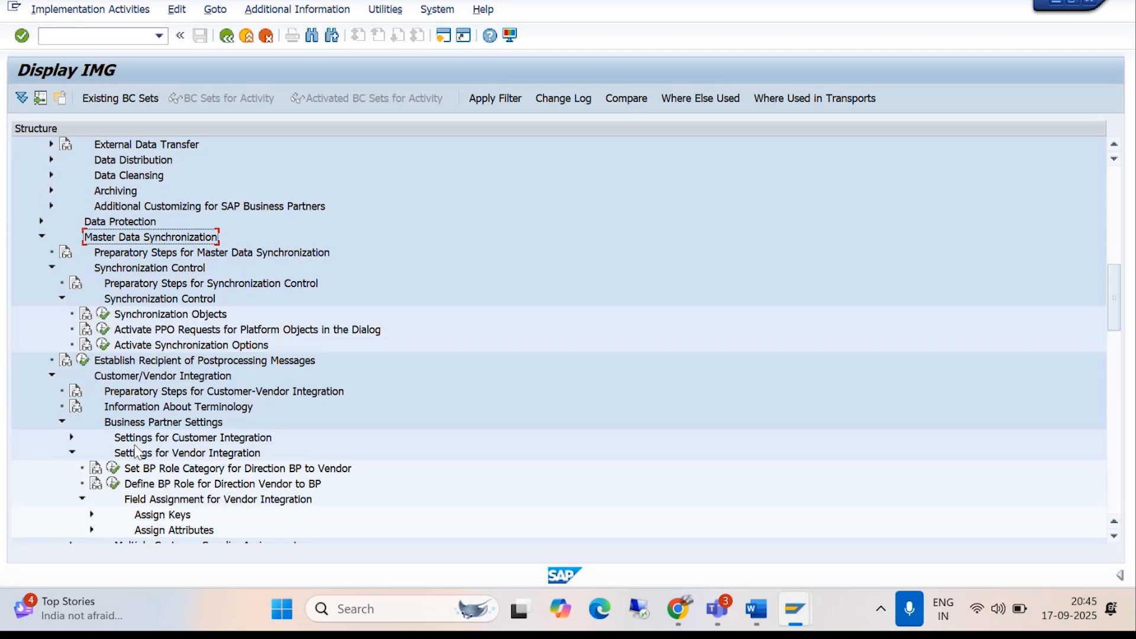
scroll(157, 476, "down", 1)
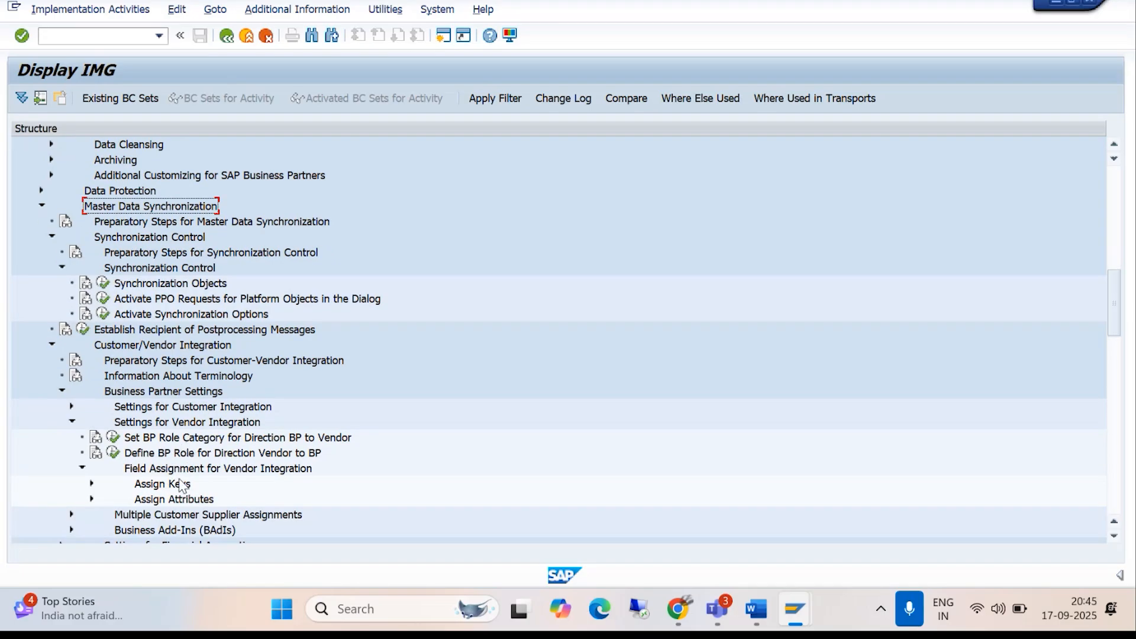
scroll(180, 473, "down", 1)
left_click(92, 452)
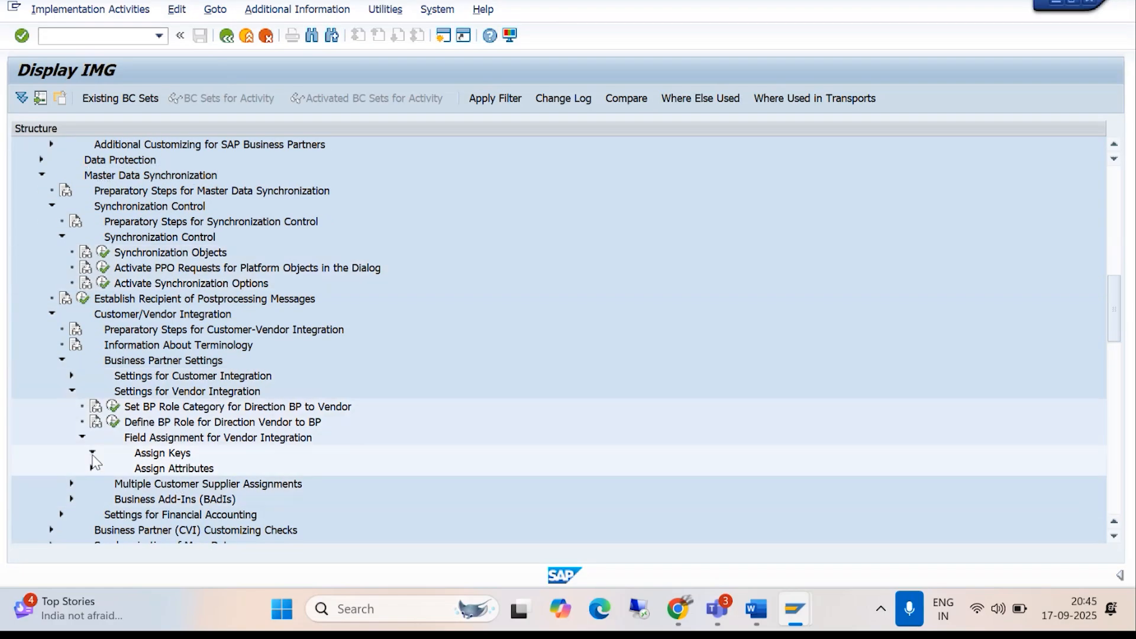
- Compare the highlighted Assign Keys path in the Word document with the expanded IMG nodes, ending back in SAP
left_click(756, 615)
scroll(547, 482, "down", 2)
scroll(547, 482, "down", 1)
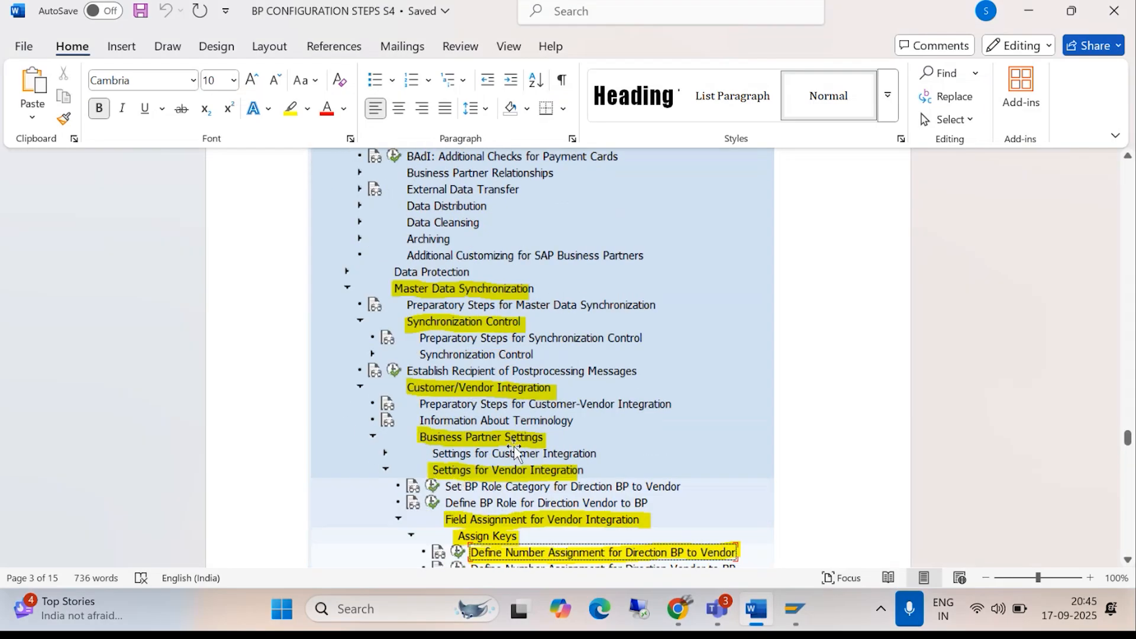
scroll(556, 491, "down", 2)
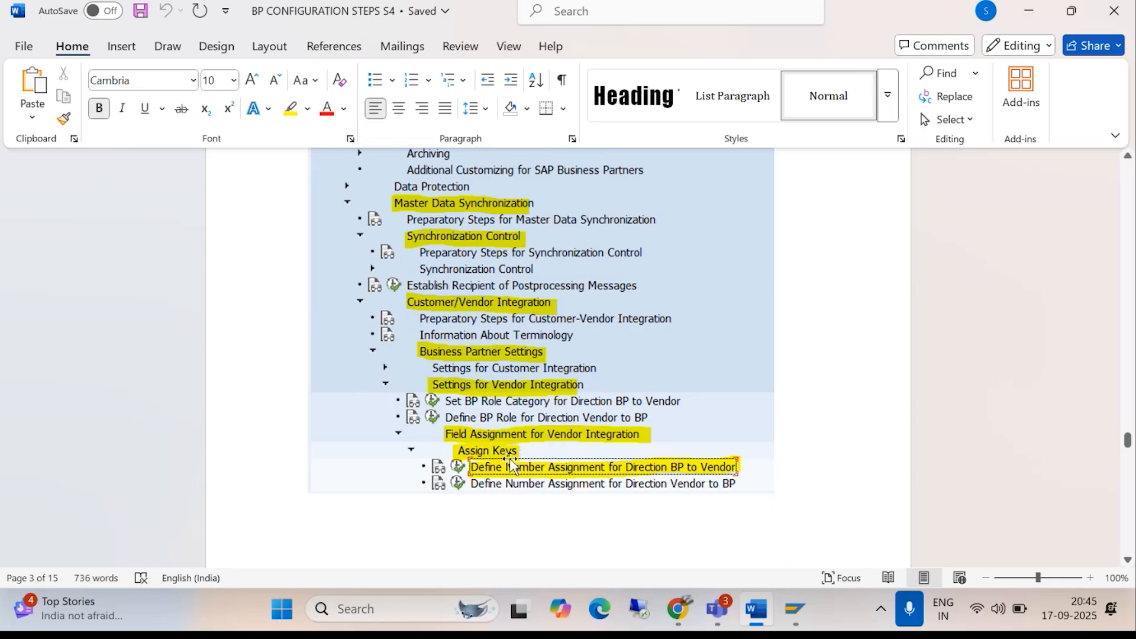
mouse_move(794, 610)
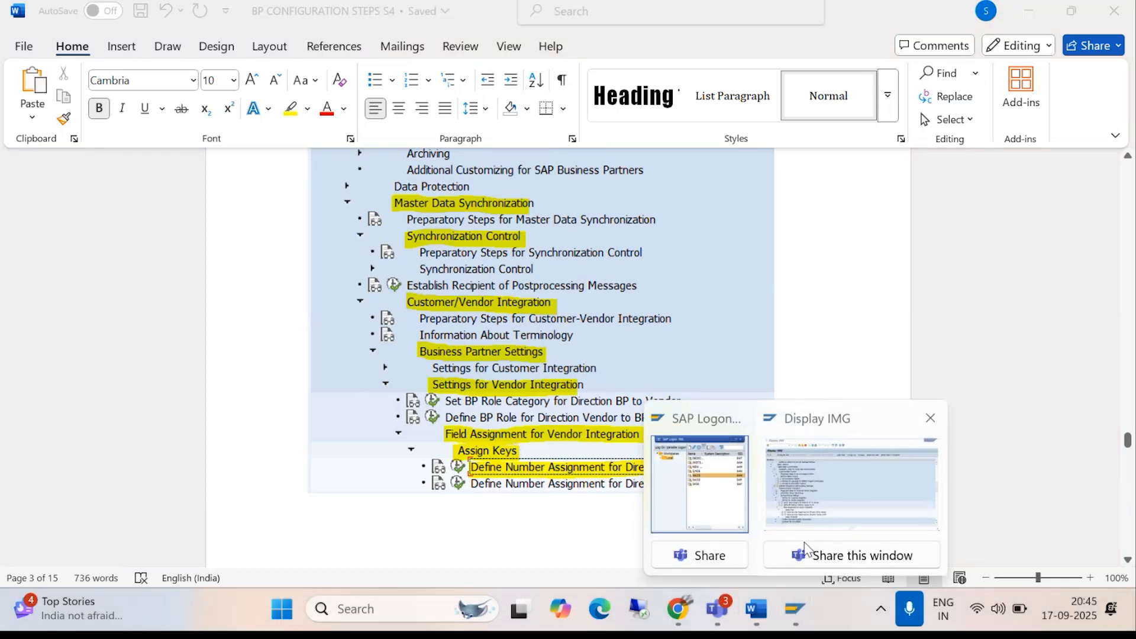
left_click(837, 487)
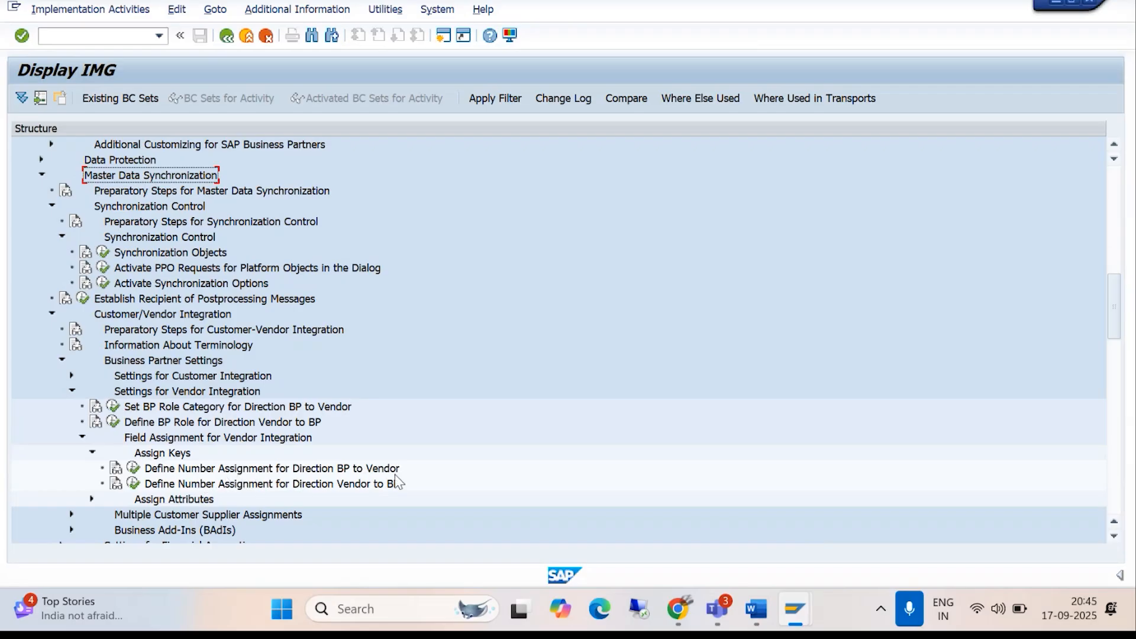
left_click(756, 610)
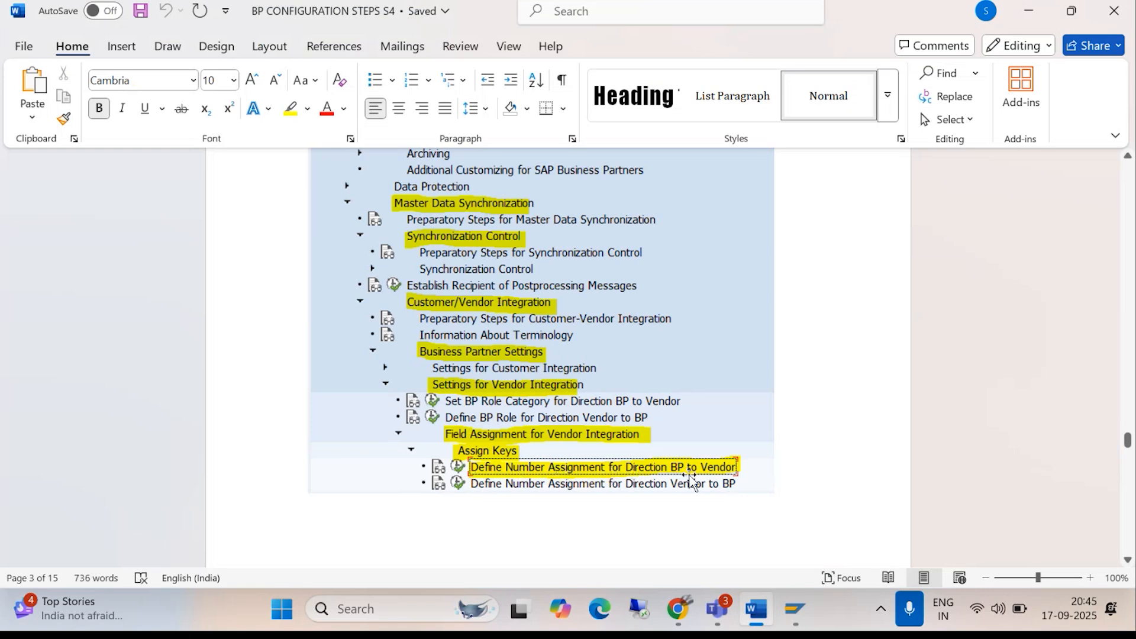
key("alt+Tab")
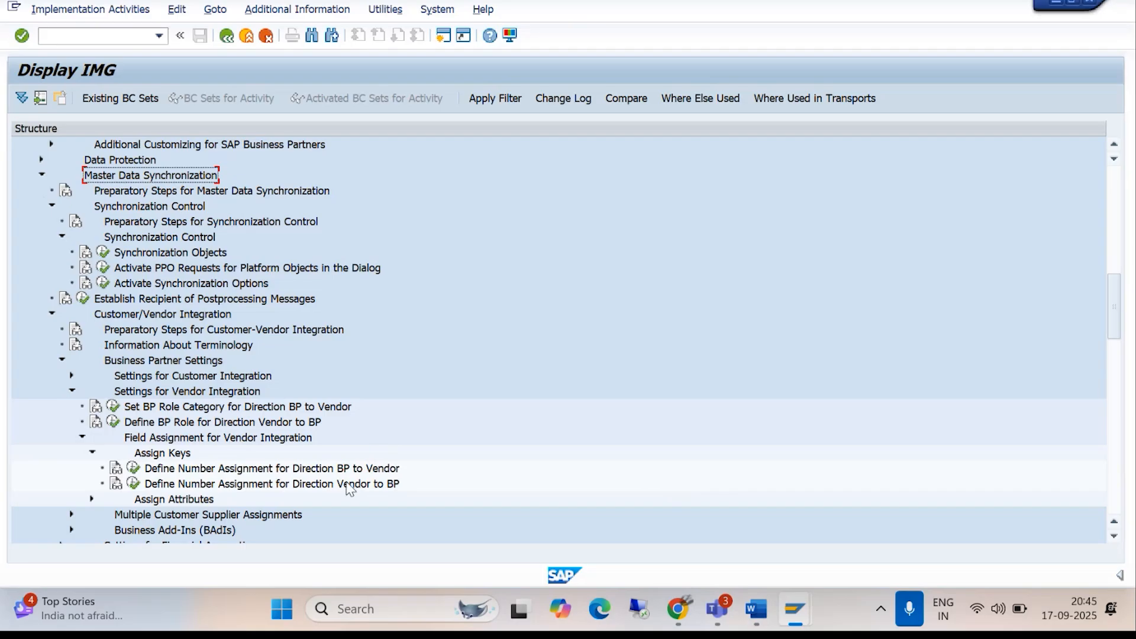
- Open Define Number Assignment for Direction BP to Vendor and start a new entry with grouping BDOM
left_click(133, 469)
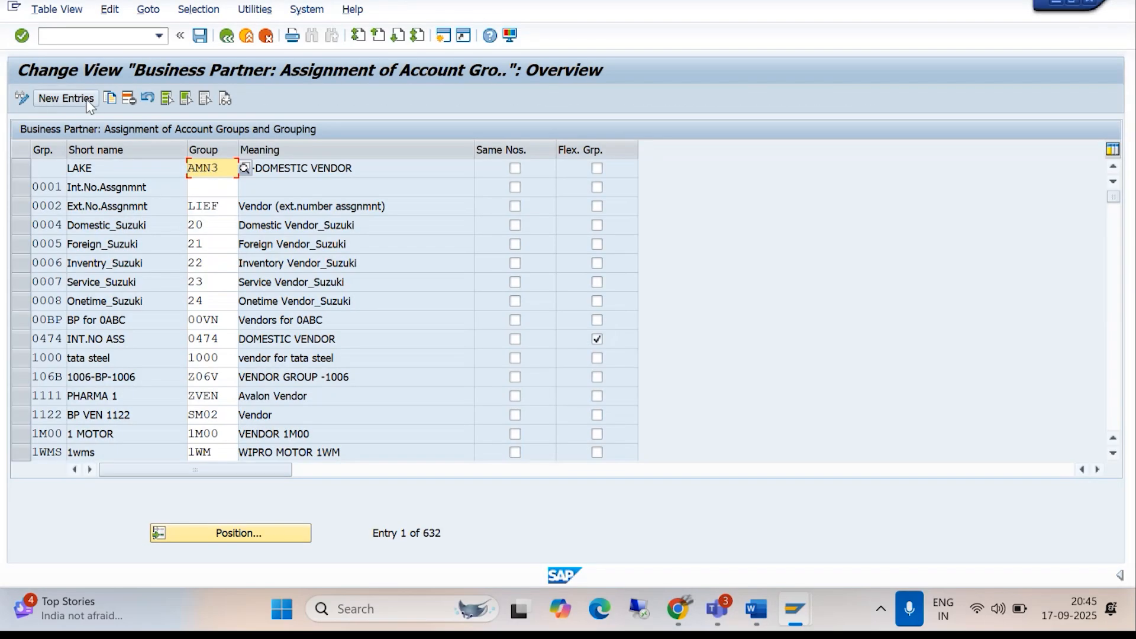
left_click(81, 107)
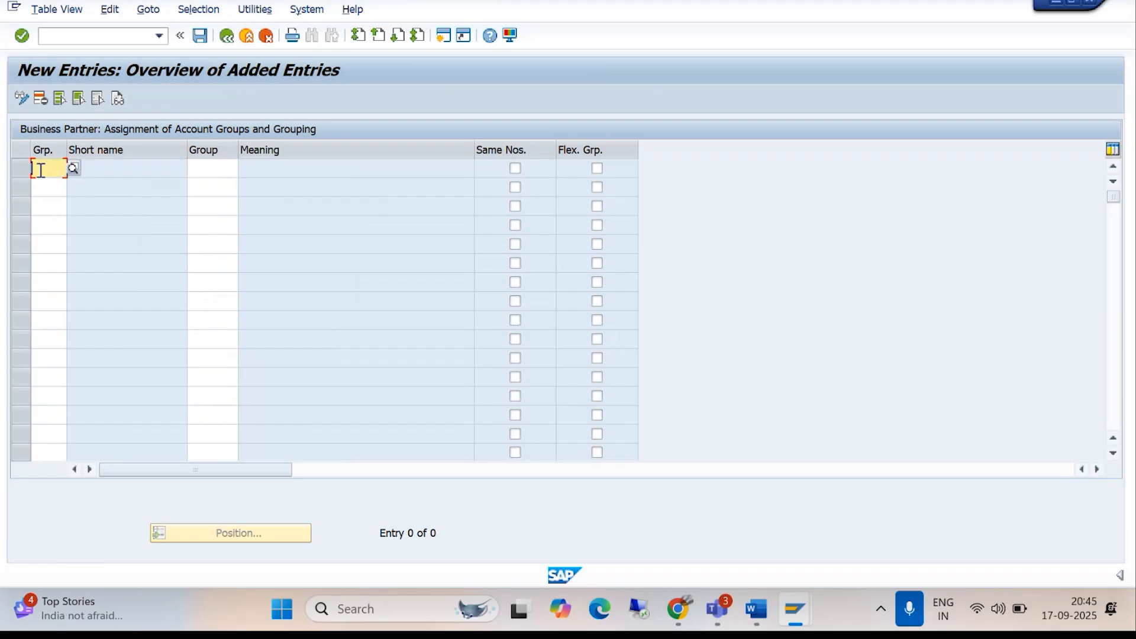
type("BDOM")
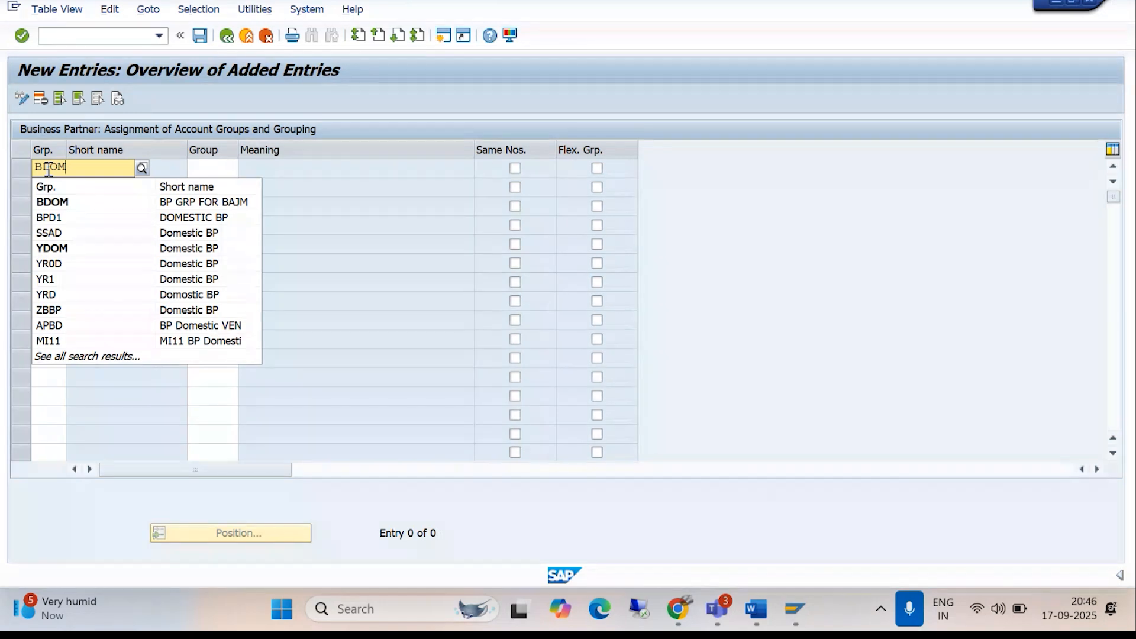
left_click(41, 202)
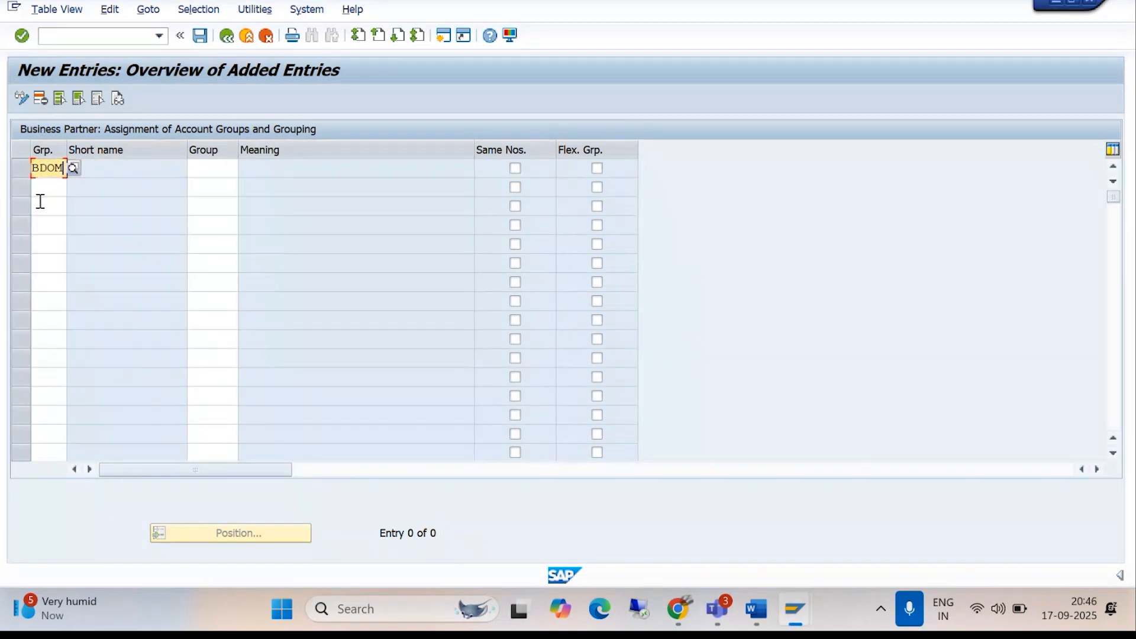
- Assign vendor account group BDOM, DOMESTIC VENDOR FOR BAJM, to the new entry
left_click(203, 170)
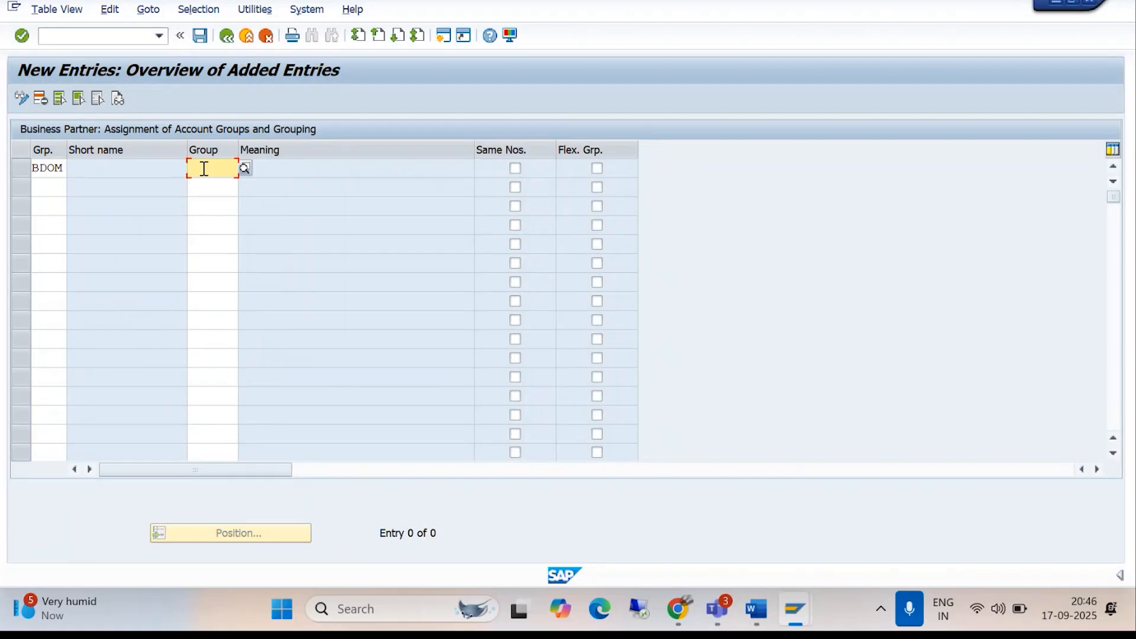
type("BDO")
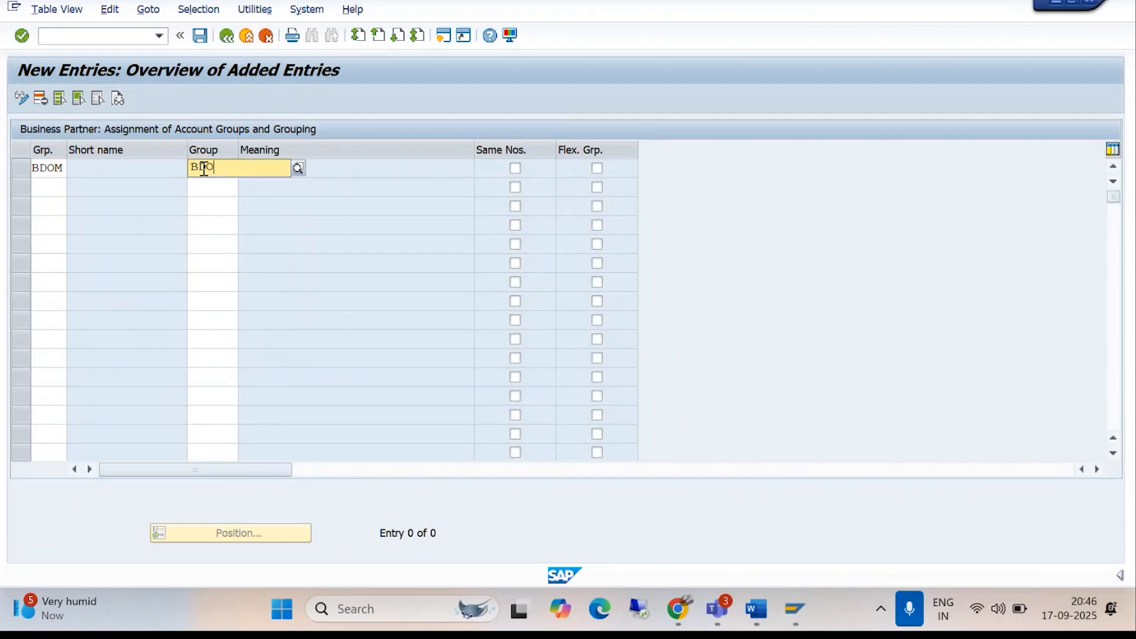
type("M")
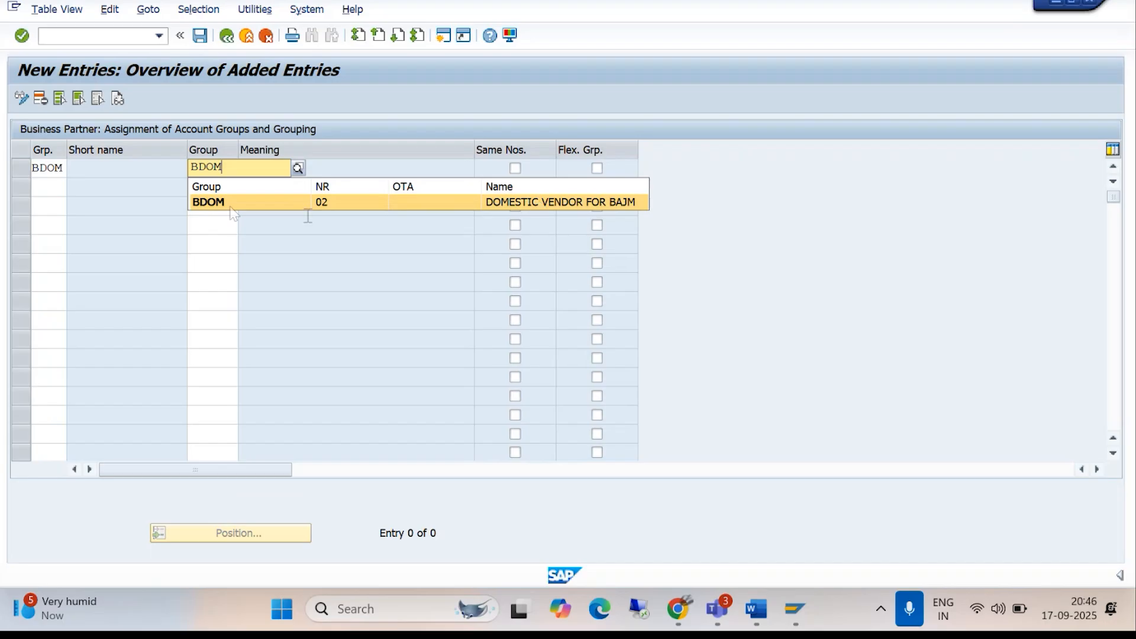
left_click(218, 204)
- Re-select grouping BDOM, BP GRP FOR BAJM, validate the entry and save it to the BAJAJ GROUP OF COMPANIES customizing request
left_click(62, 167)
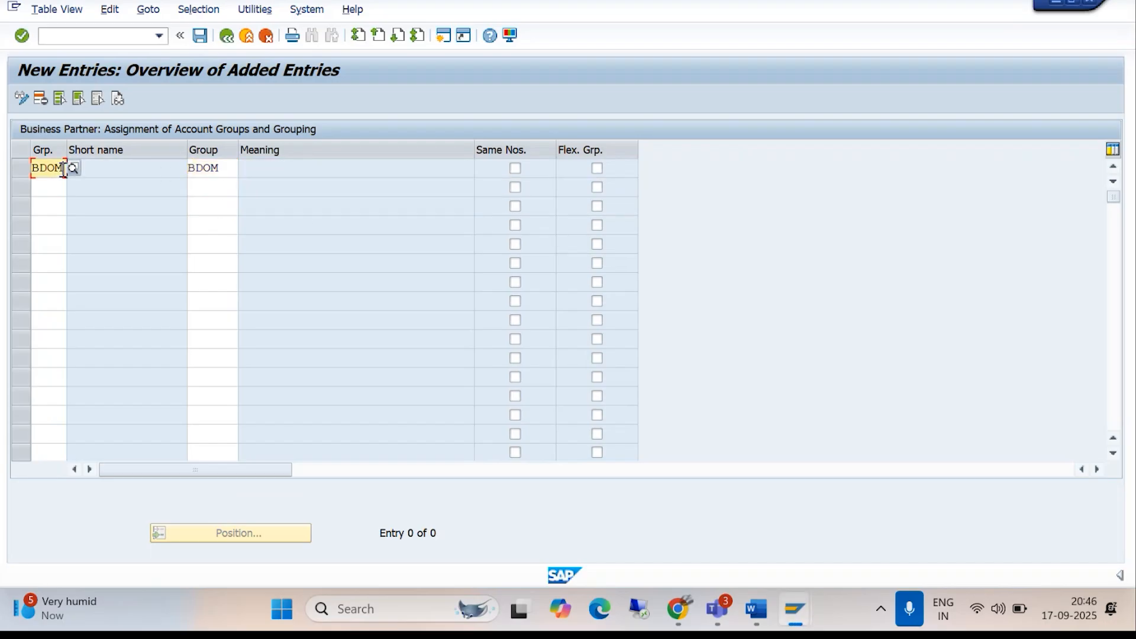
type("BDOM")
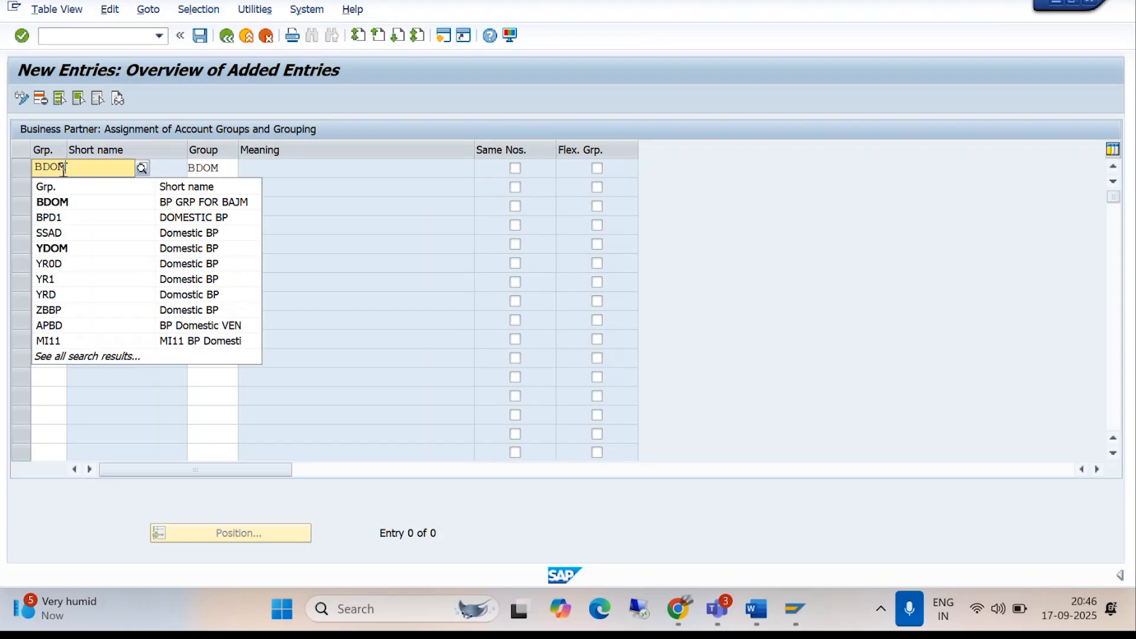
left_click(191, 204)
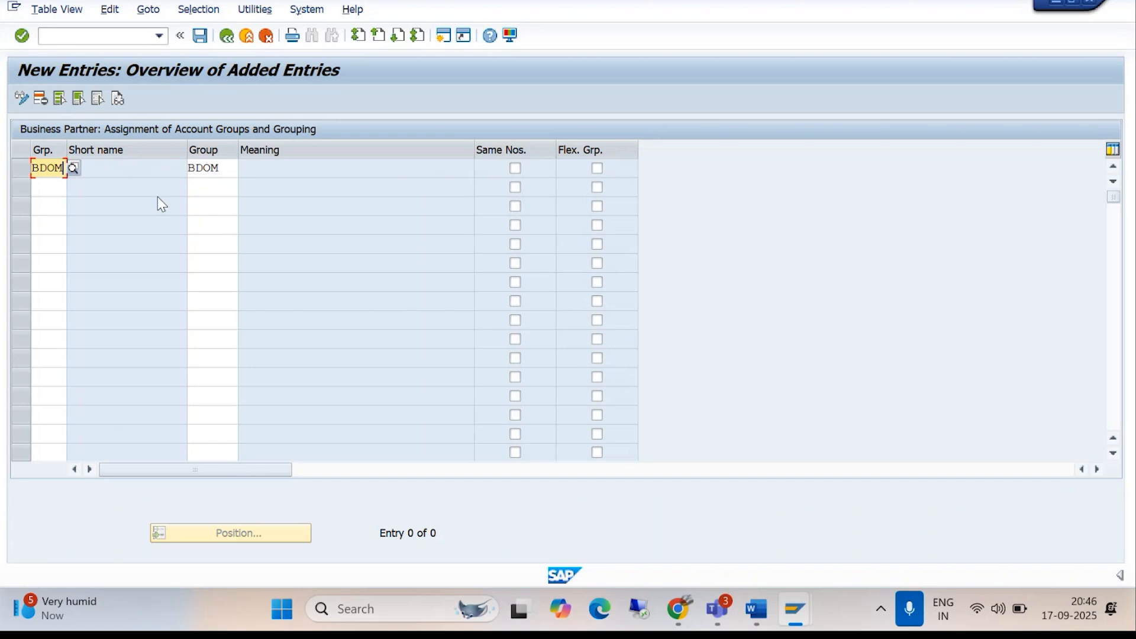
key("Return")
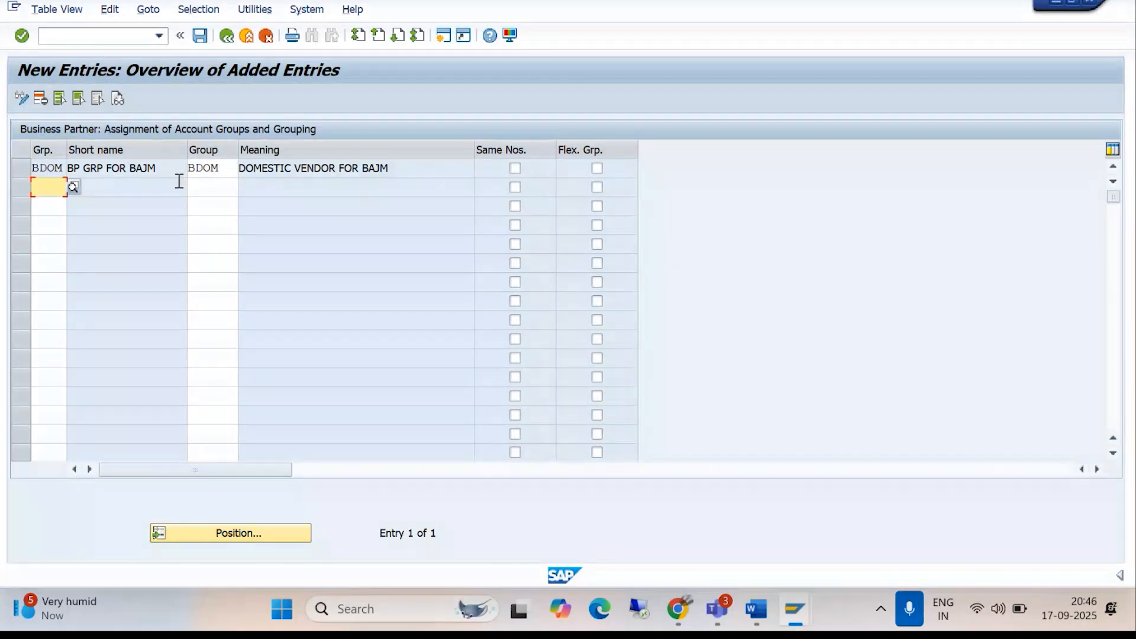
left_click(200, 36)
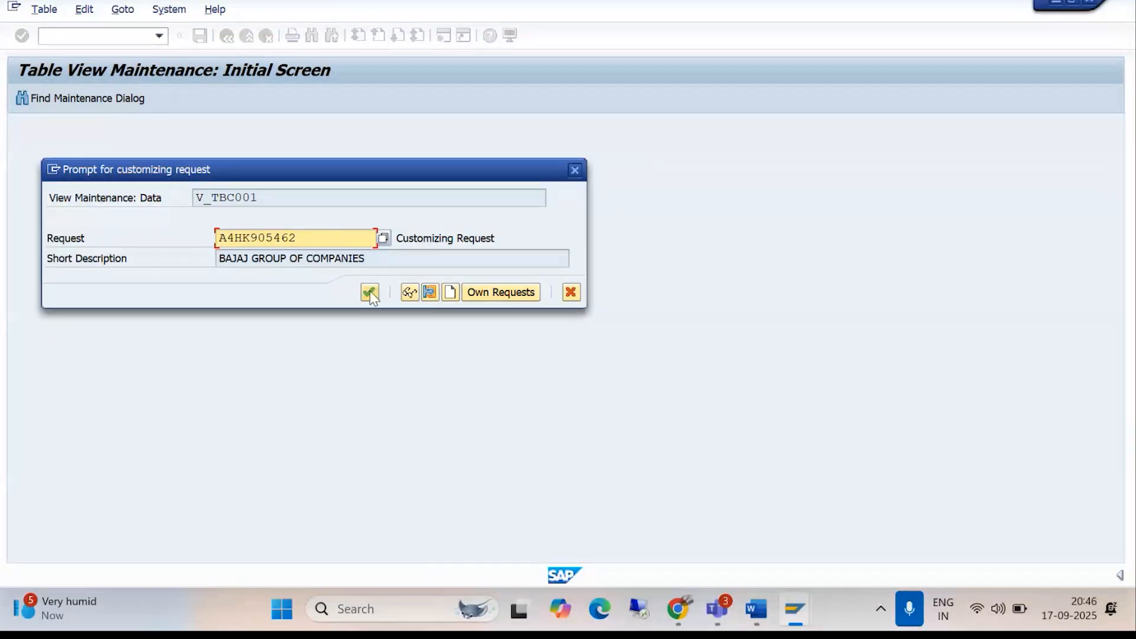
left_click(369, 292)
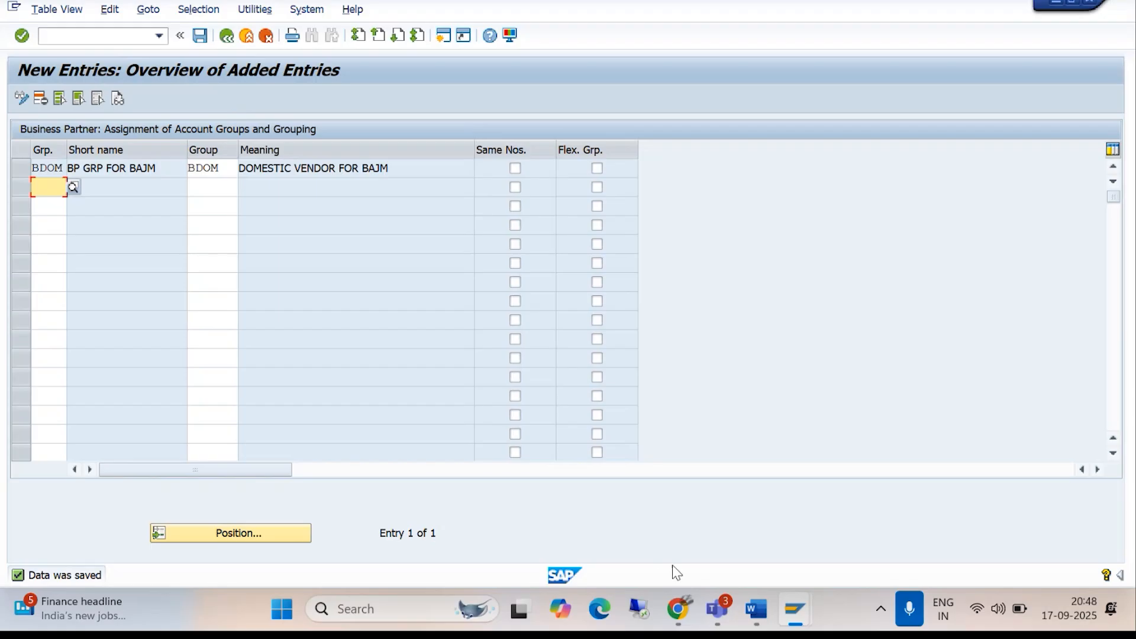
mouse_move(709, 613)
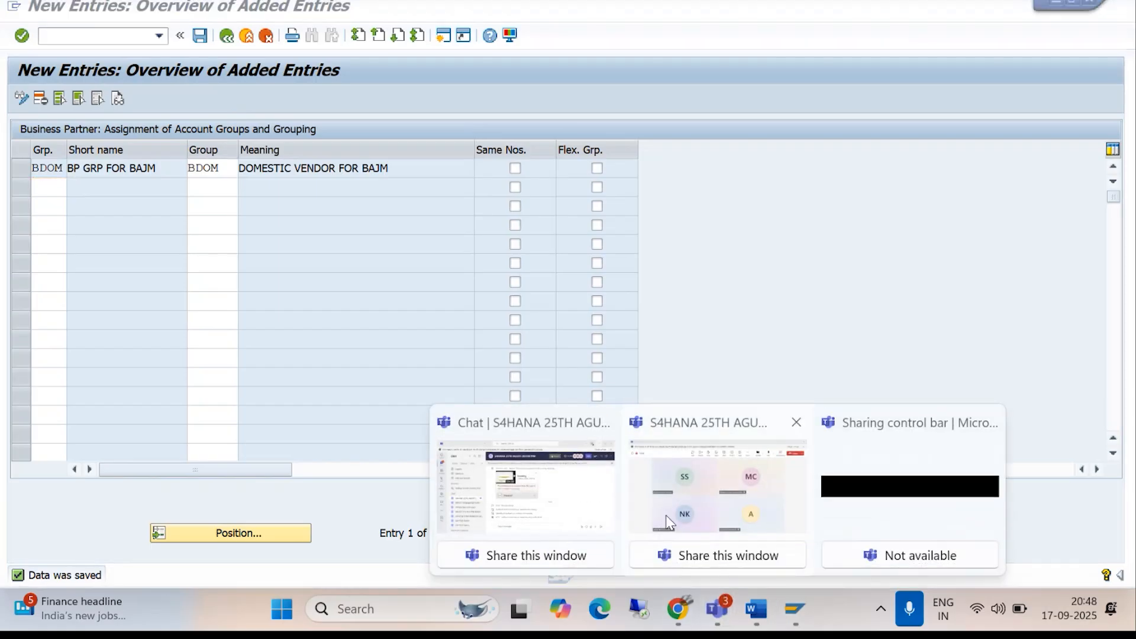